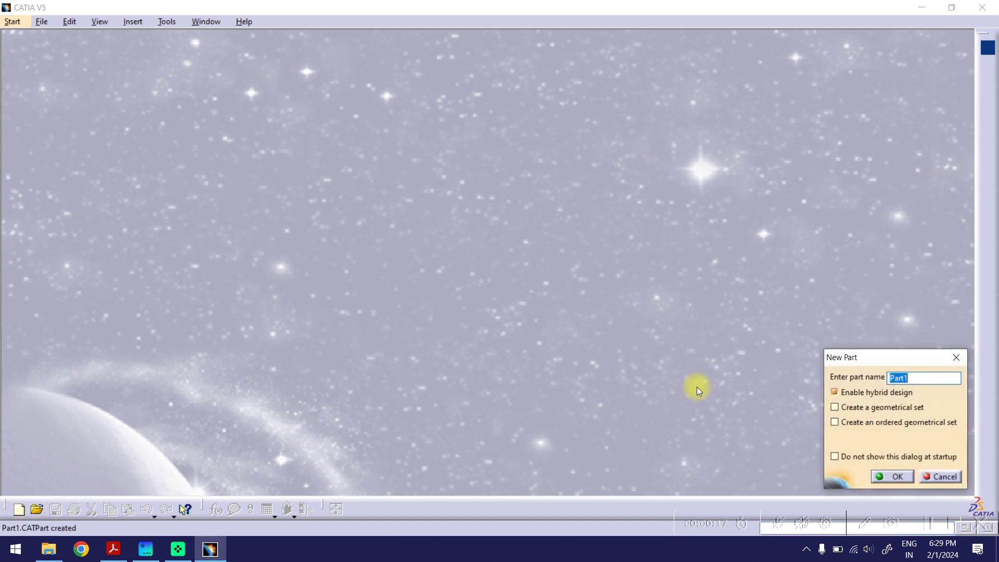
- Create the new part with the name Base-Plate
{"action": "type", "text": "Base-Plate"}
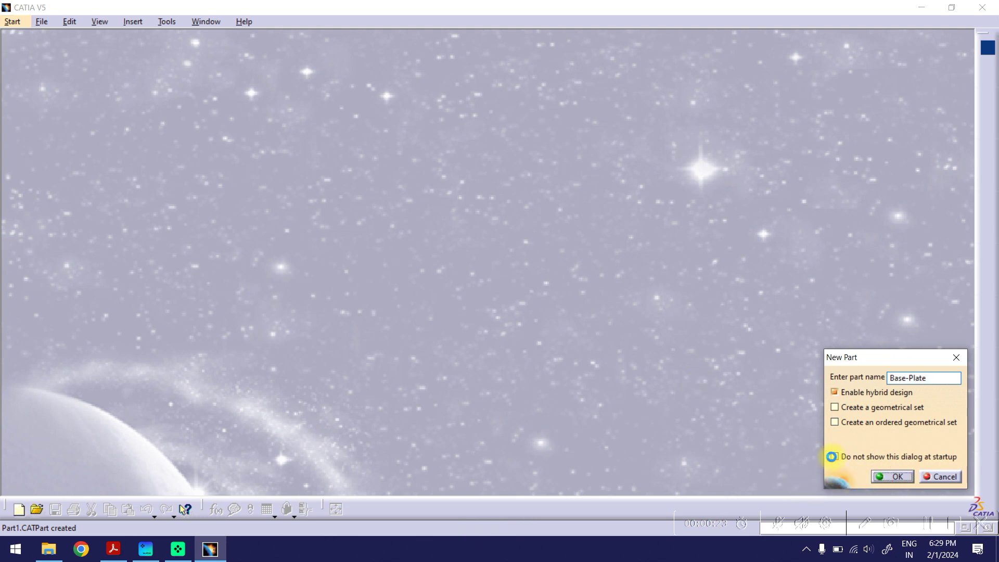
{"action": "key", "text": "Return"}
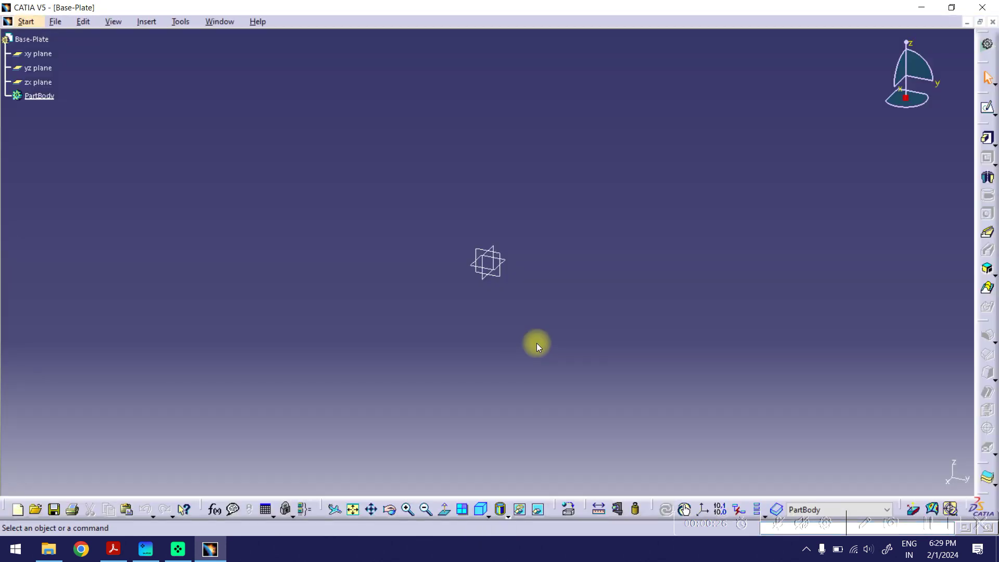
- Check the plate's overall length and width in the PDF drawing, and open a positioned sketch on the xy plane with swapped axes
{"action": "left_click", "coordinate": [113, 549]}
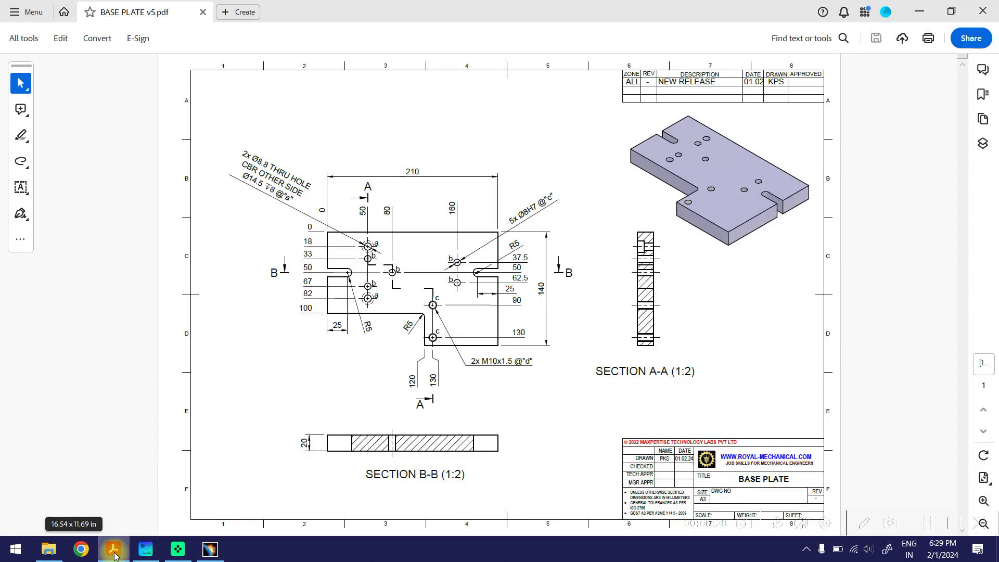
{"action": "double_click", "coordinate": [413, 171]}
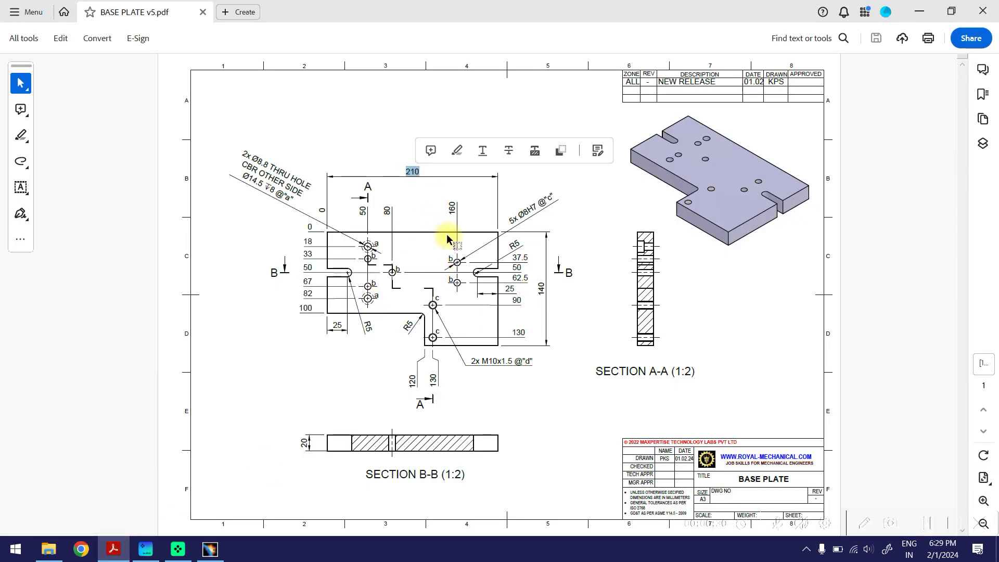
{"action": "left_click", "coordinate": [543, 290]}
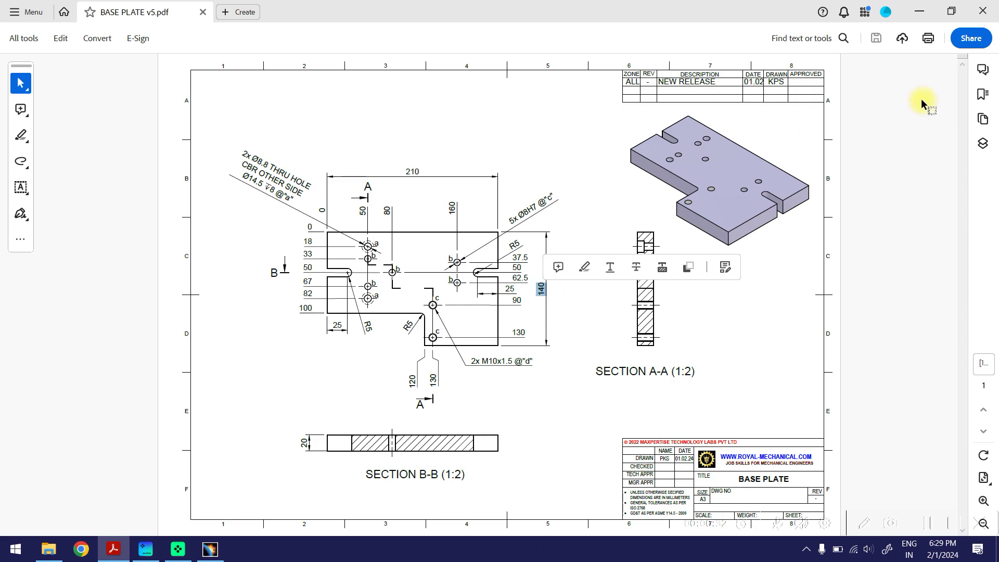
{"action": "left_click", "coordinate": [919, 12]}
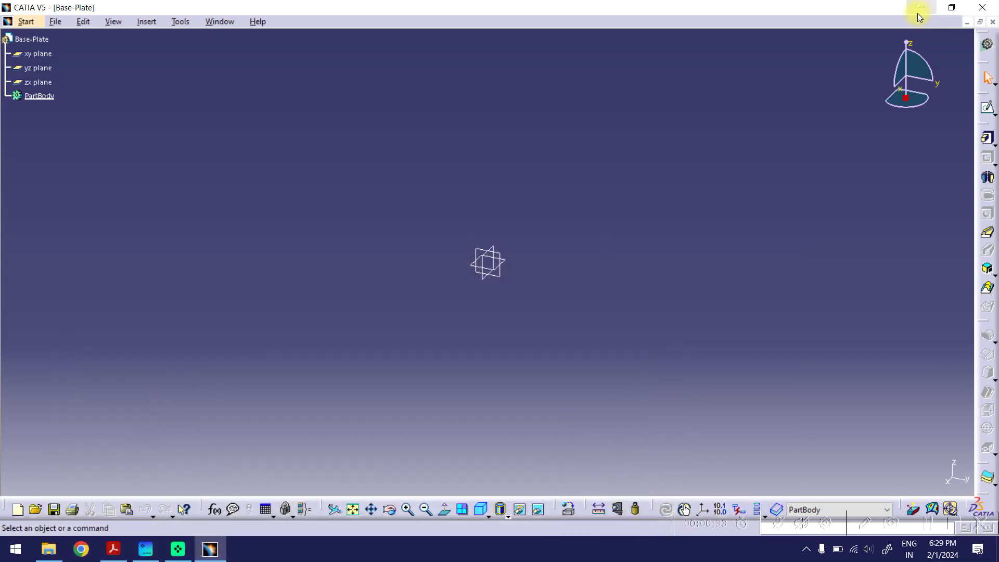
{"action": "left_click", "coordinate": [995, 113]}
{"action": "left_click", "coordinate": [985, 124]}
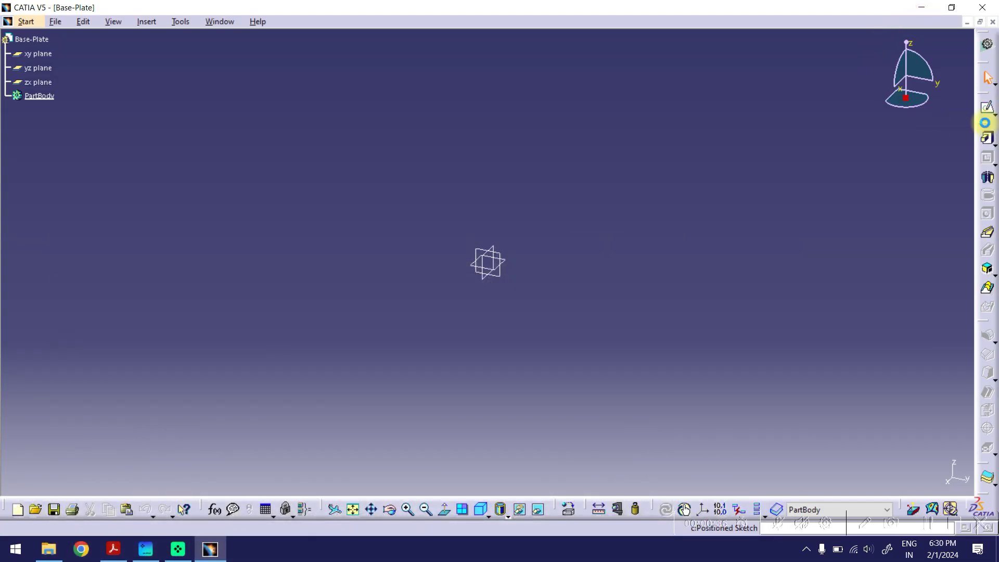
{"action": "left_click", "coordinate": [509, 262]}
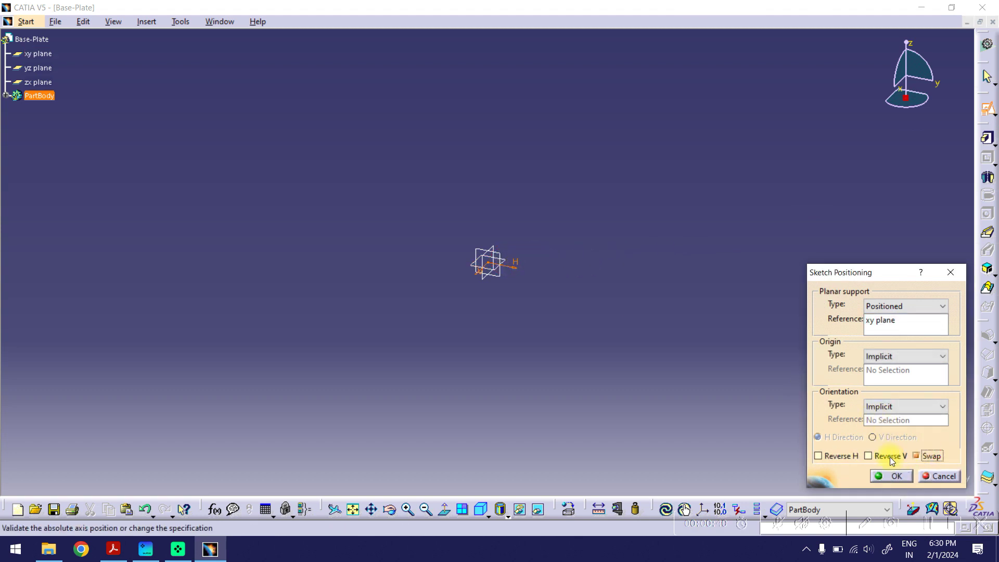
{"action": "left_click", "coordinate": [892, 475]}
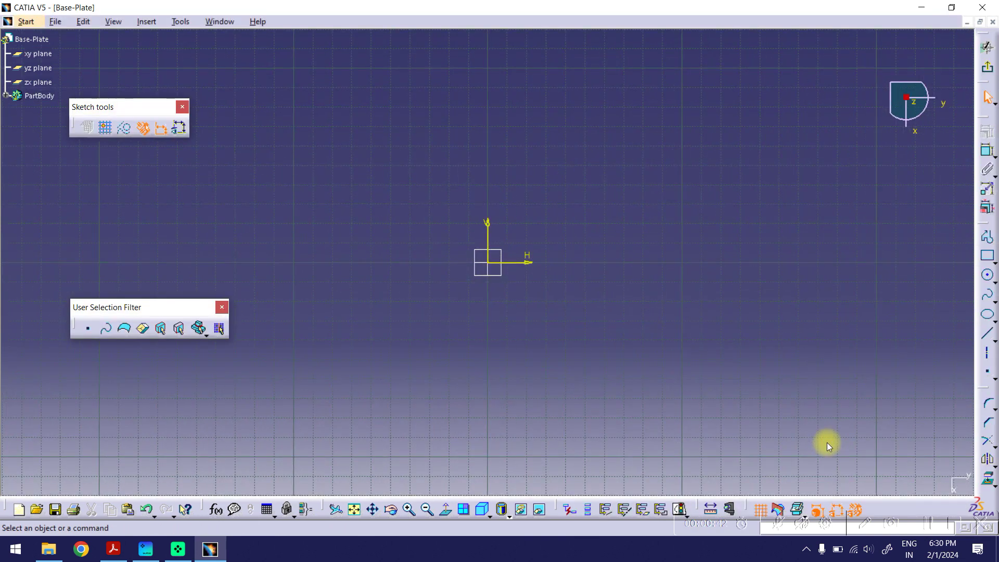
- Sketch a centered rectangle about 91 mm wide and 75 mm high on the sketch origin
{"action": "left_click", "coordinate": [994, 260]}
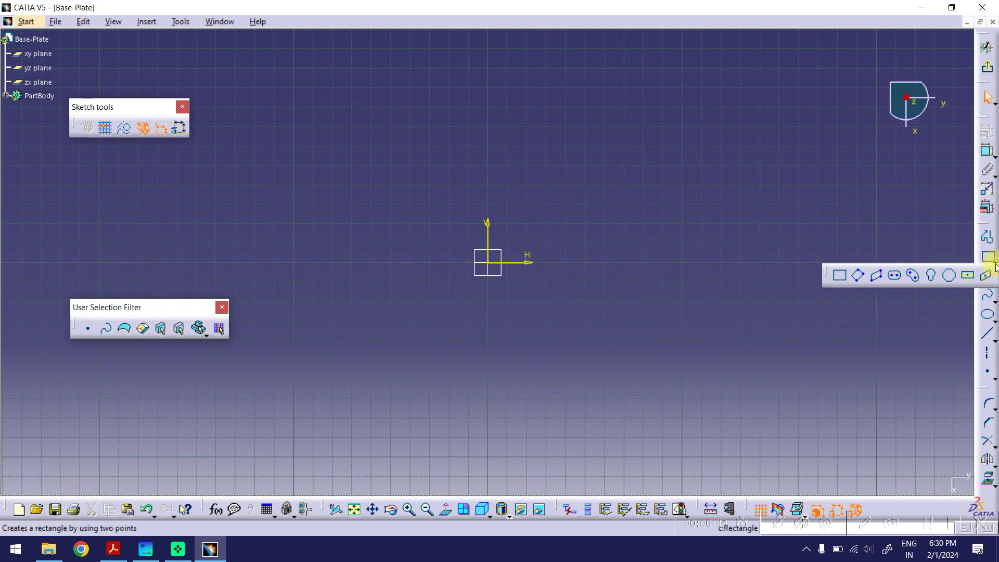
{"action": "left_click", "coordinate": [968, 278]}
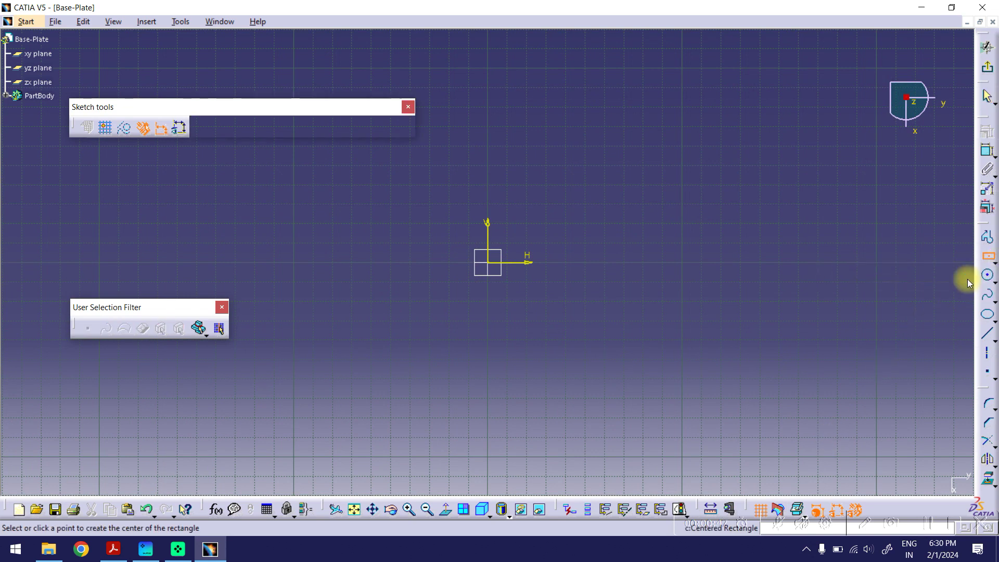
{"action": "left_click", "coordinate": [487, 262]}
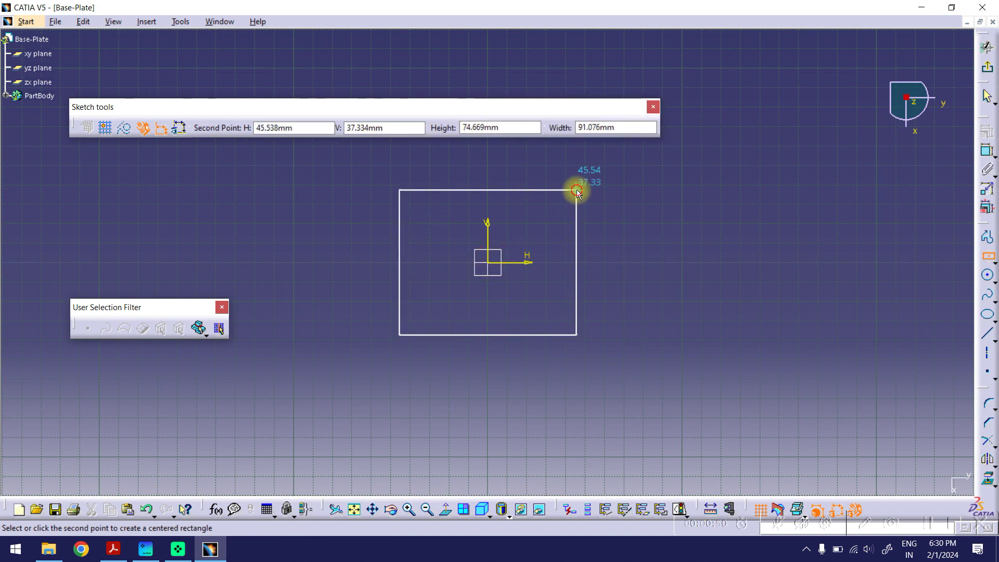
{"action": "left_click", "coordinate": [576, 190]}
- Dimension the rectangle with a width of 210 mm and a height of 140 mm
{"action": "middle_click_drag", "start_coordinate": [648, 215], "coordinate": [676, 257]}
{"action": "left_click", "coordinate": [987, 150]}
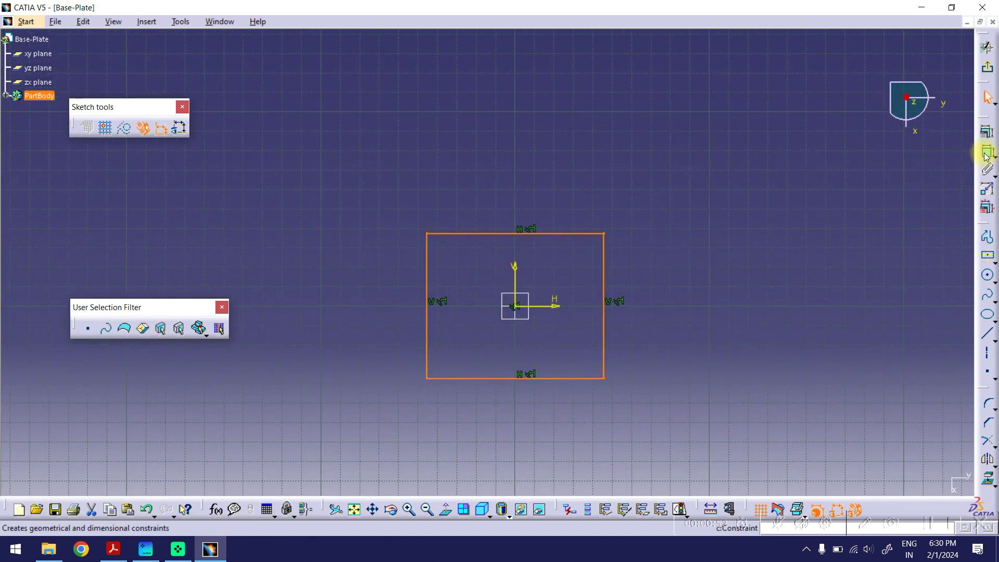
{"action": "left_click", "coordinate": [563, 234]}
{"action": "left_click", "coordinate": [556, 179]}
{"action": "left_click", "coordinate": [427, 277]}
{"action": "left_click", "coordinate": [384, 277]}
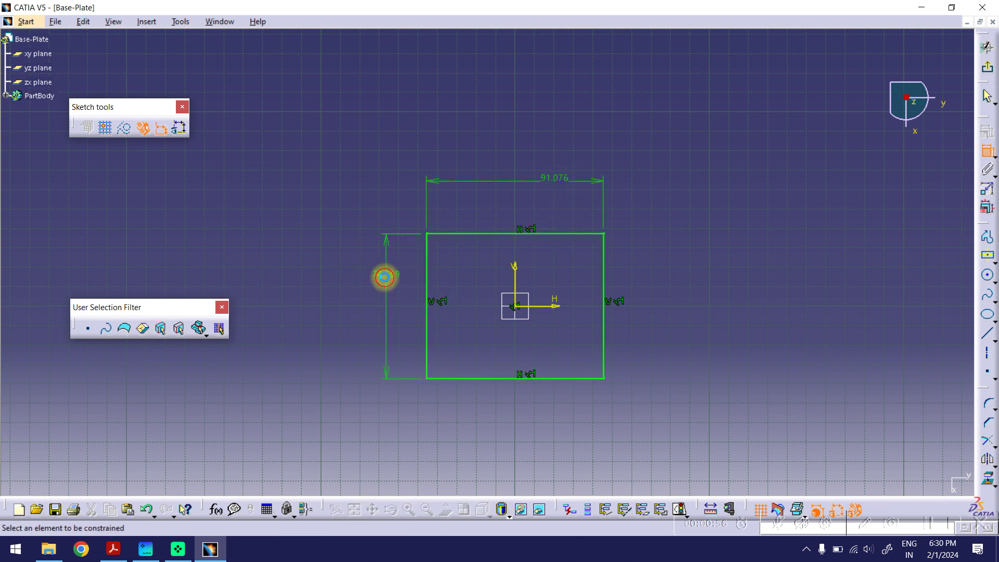
{"action": "double_click", "coordinate": [557, 180]}
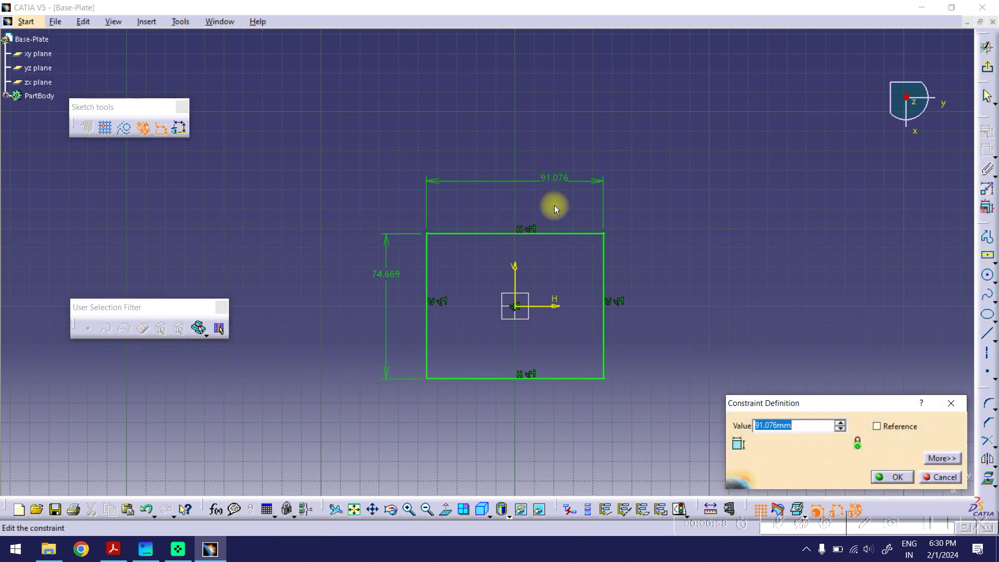
{"action": "type", "text": "210"}
{"action": "key", "text": "Return"}
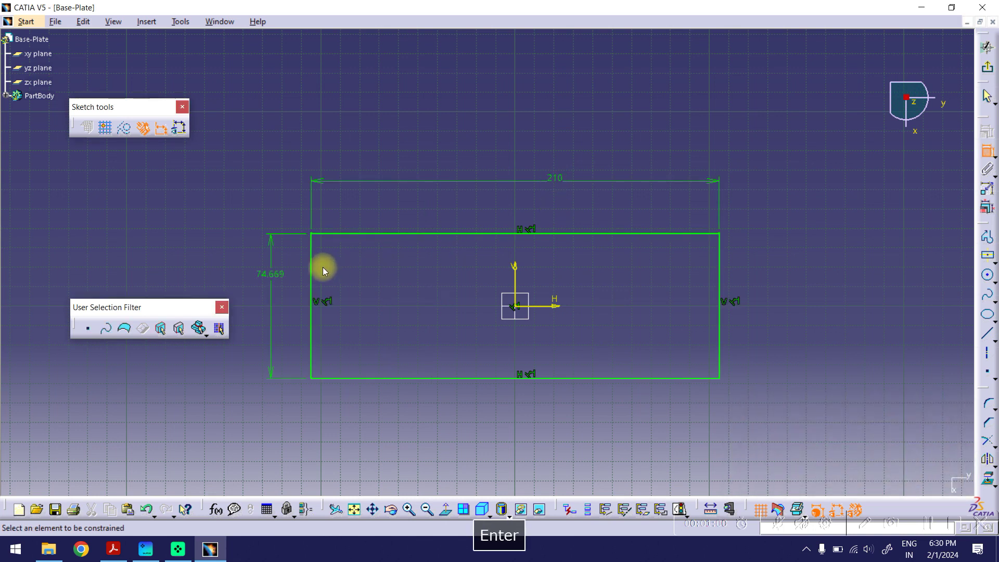
{"action": "double_click", "coordinate": [273, 276]}
{"action": "type", "text": "140"}
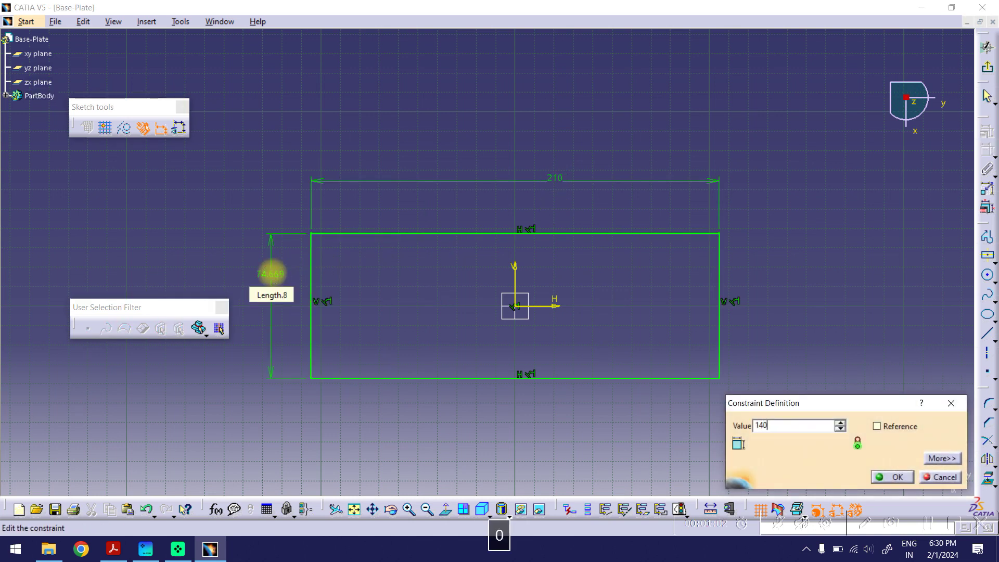
{"action": "key", "text": "Return"}
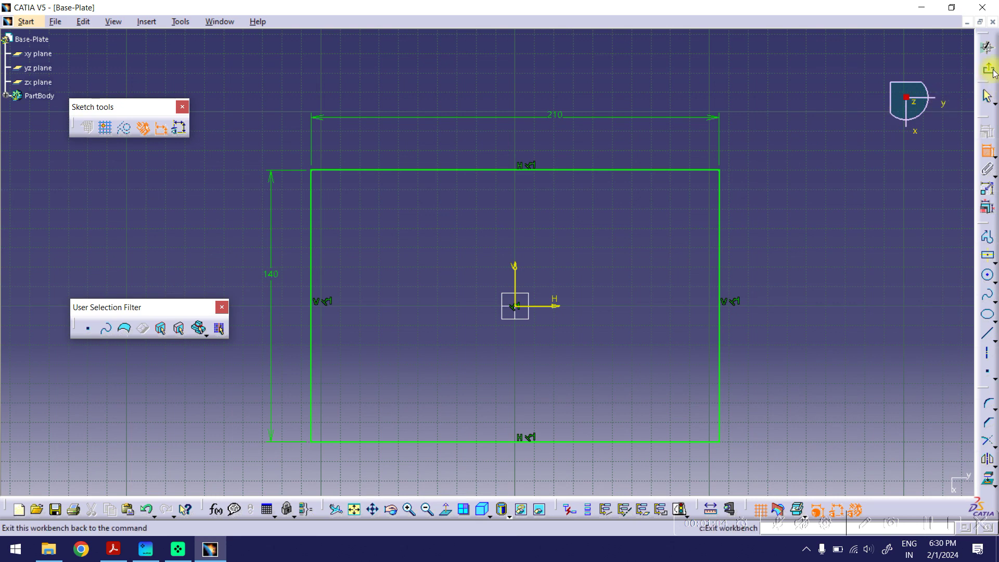
- Exit the sketch and pad the rectangle 20 mm, checking the plate's thickness in the PDF drawing
{"action": "left_click", "coordinate": [988, 67]}
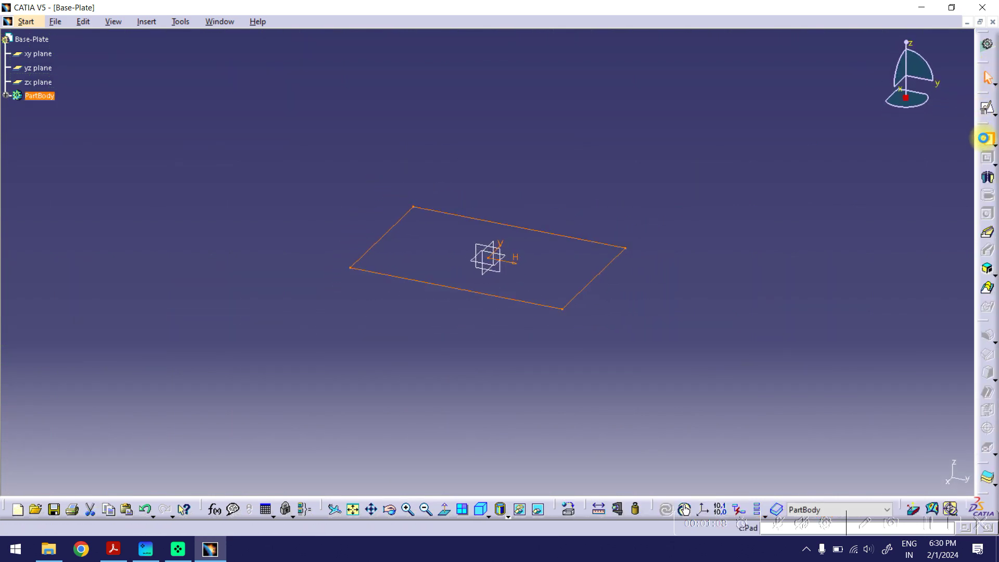
{"action": "left_click", "coordinate": [983, 137]}
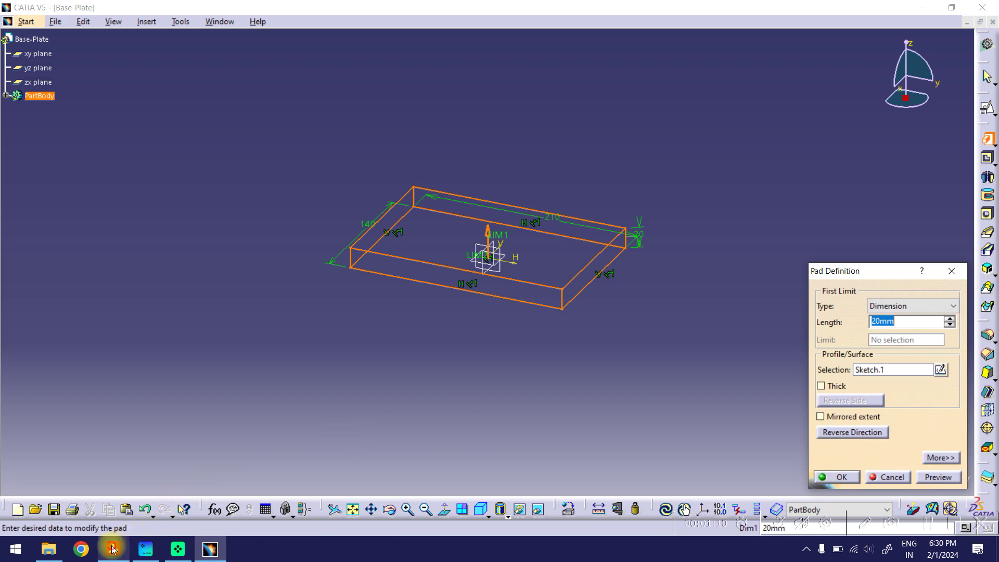
{"action": "left_click", "coordinate": [112, 549]}
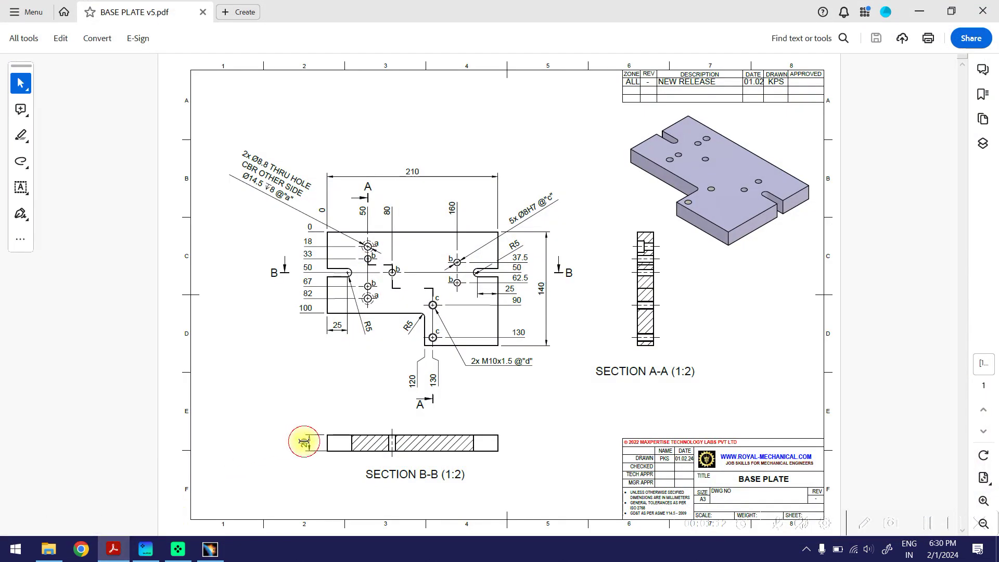
{"action": "double_click", "coordinate": [304, 441]}
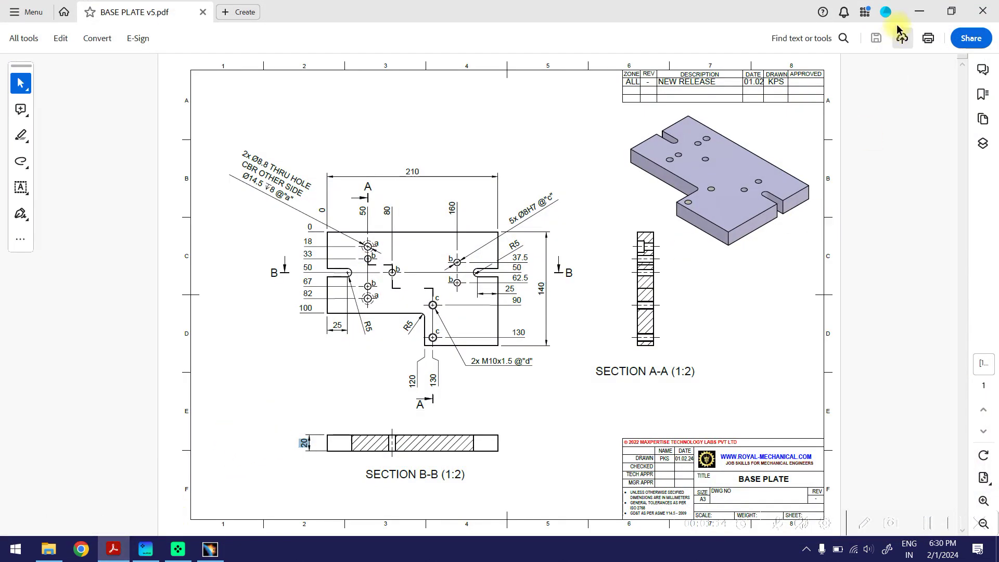
{"action": "left_click", "coordinate": [919, 12]}
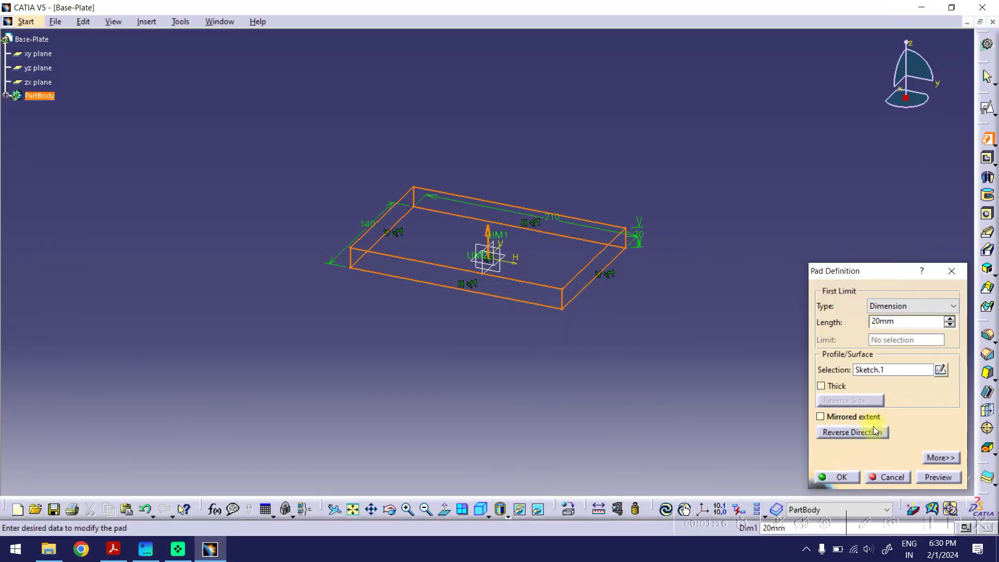
{"action": "left_click", "coordinate": [841, 477]}
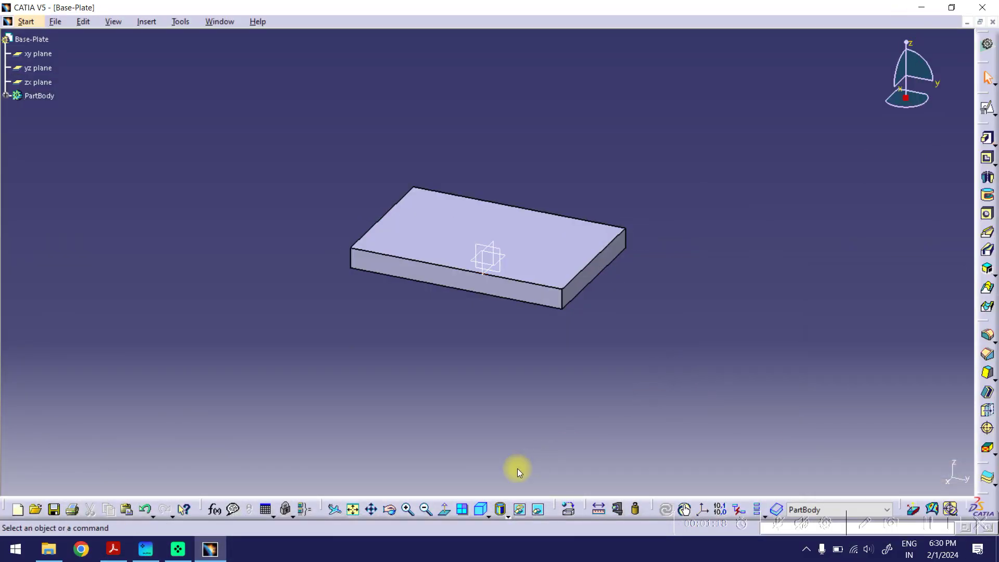
- Examine the horizontal and vertical positions of the two counterbored holes marked "a" in the PDF drawing
{"action": "left_click", "coordinate": [483, 508]}
{"action": "left_click", "coordinate": [353, 508]}
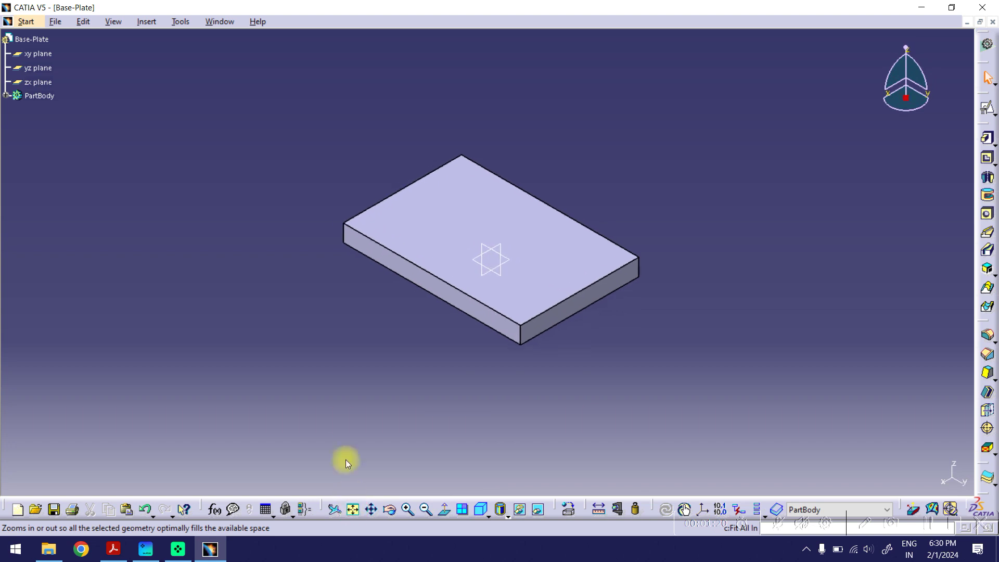
{"action": "middle_click_drag", "start_coordinate": [340, 416], "coordinate": [339, 412]}
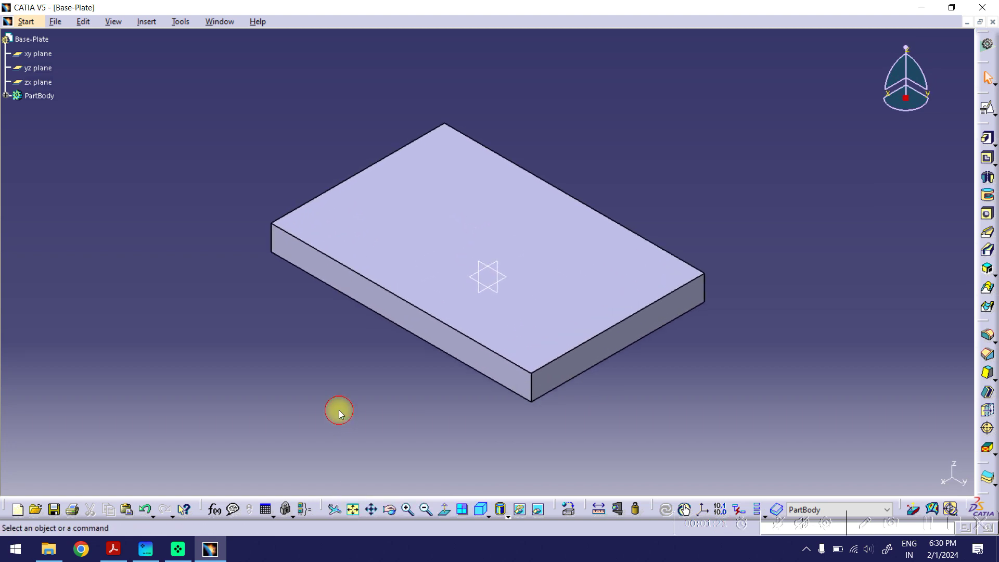
{"action": "left_click", "coordinate": [114, 549]}
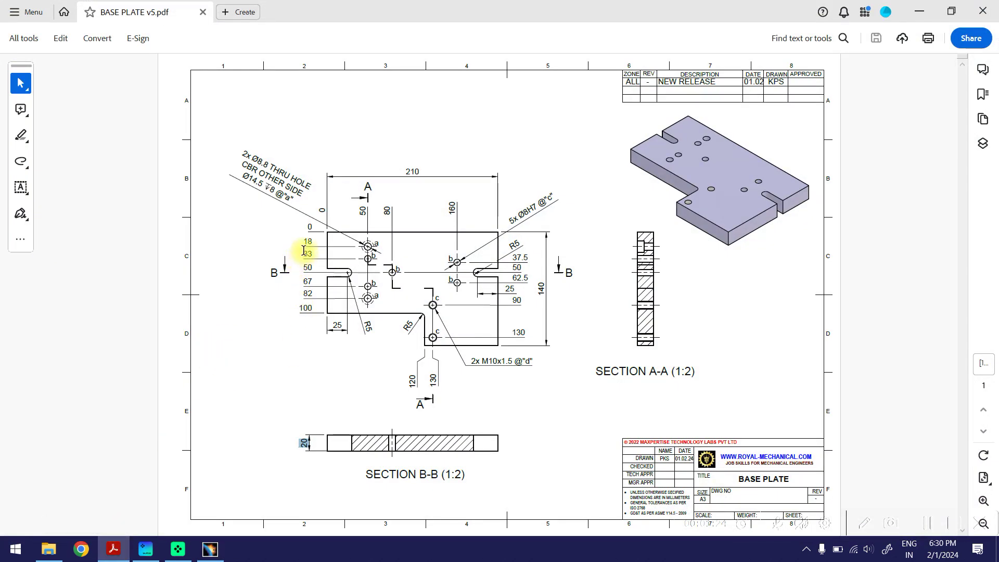
{"action": "double_click", "coordinate": [307, 242]}
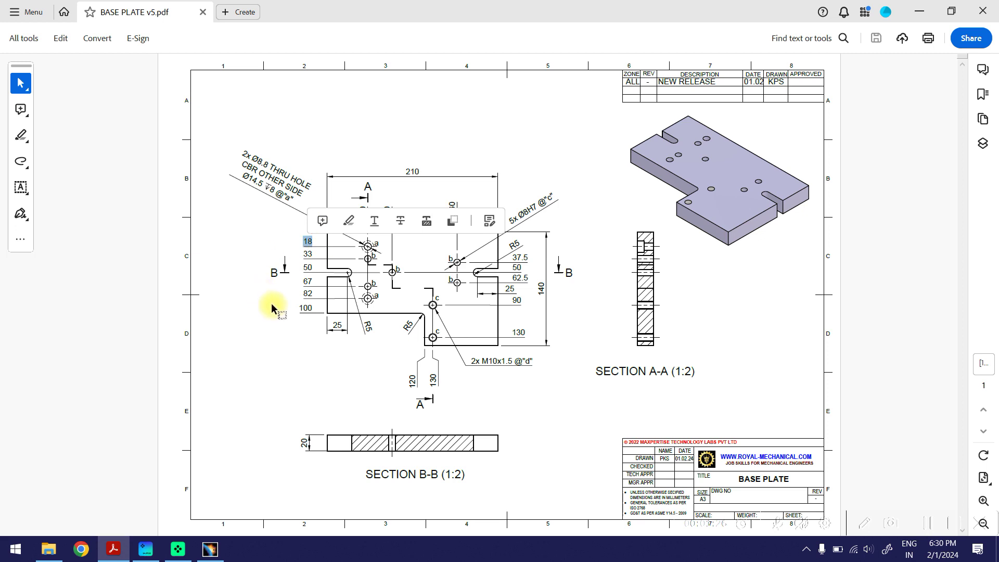
{"action": "double_click", "coordinate": [307, 292]}
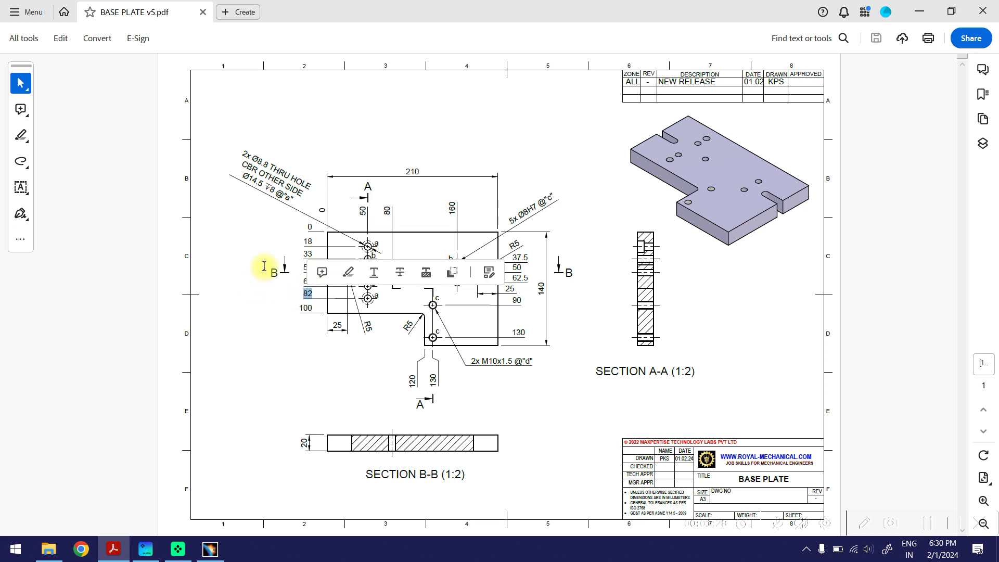
{"action": "double_click", "coordinate": [363, 211]}
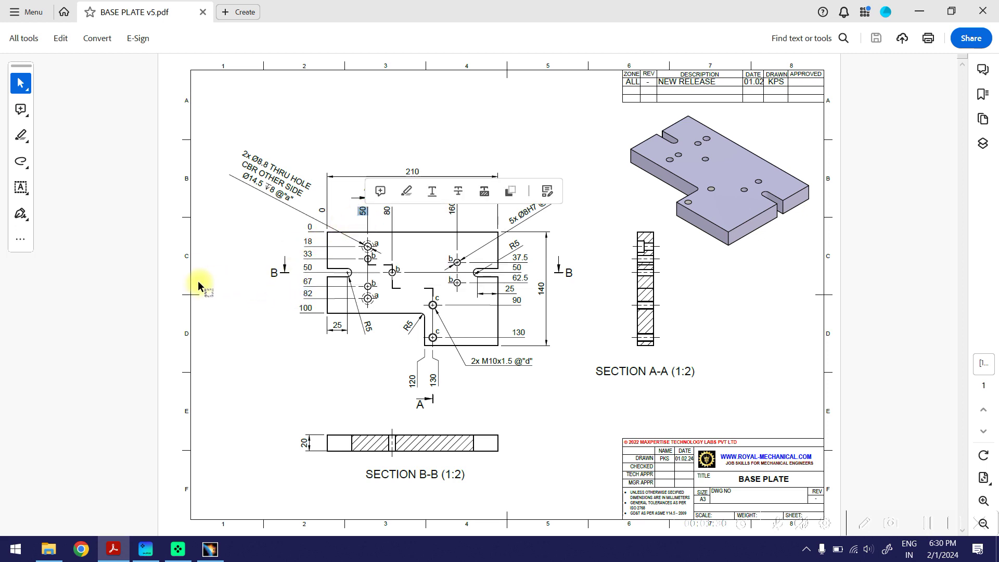
{"action": "left_click", "coordinate": [920, 13]}
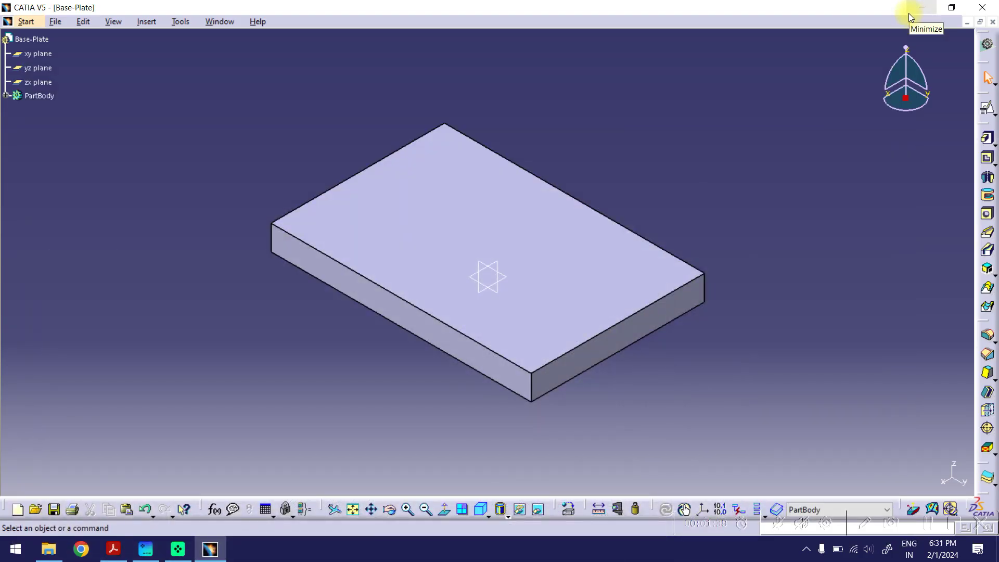
- Start a positioned sketch on the plate's bottom face with its axes swapped and both H and V directions reversed
{"action": "left_click", "coordinate": [986, 109]}
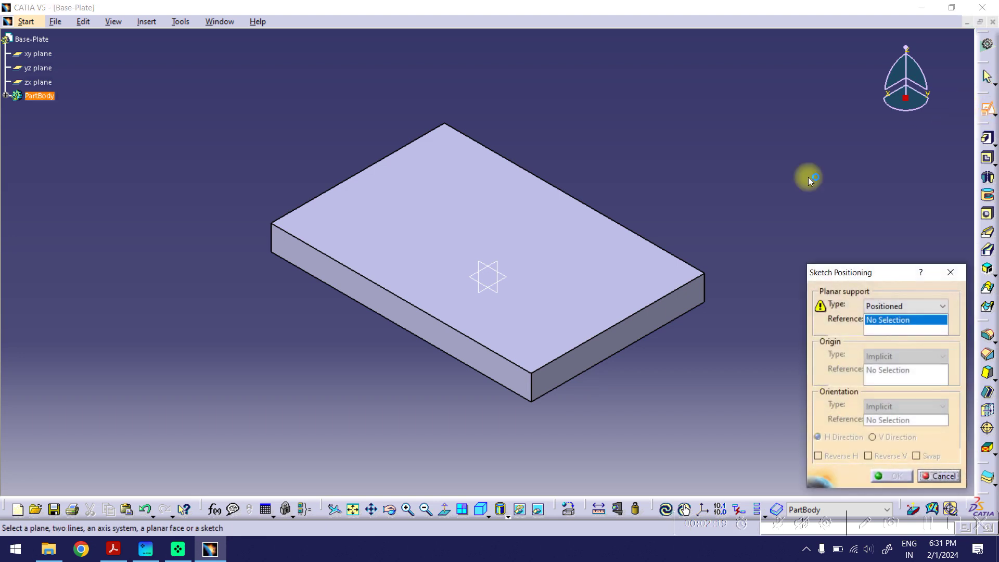
{"action": "left_click_drag", "start_coordinate": [390, 512], "coordinate": [438, 322]}
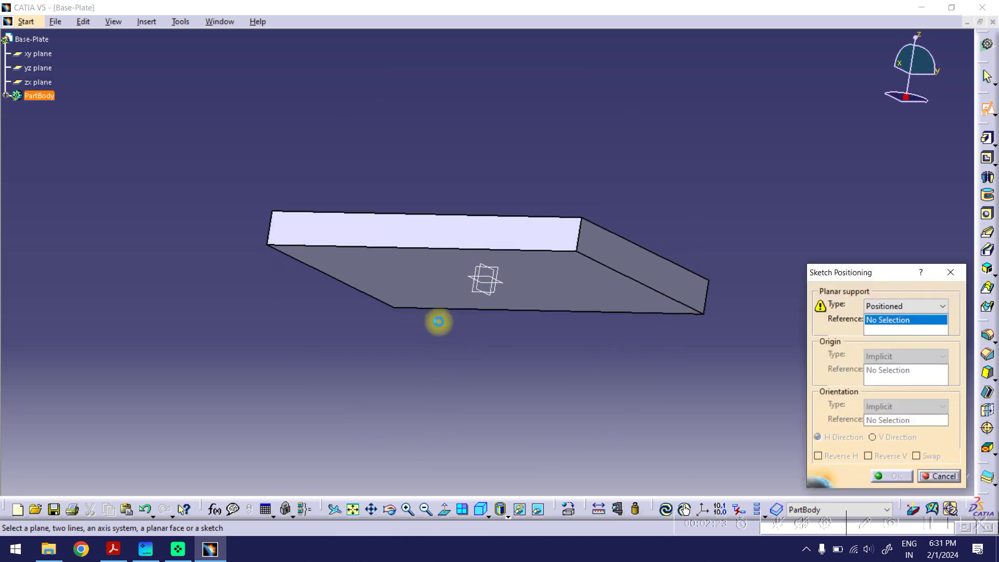
{"action": "left_click", "coordinate": [424, 293]}
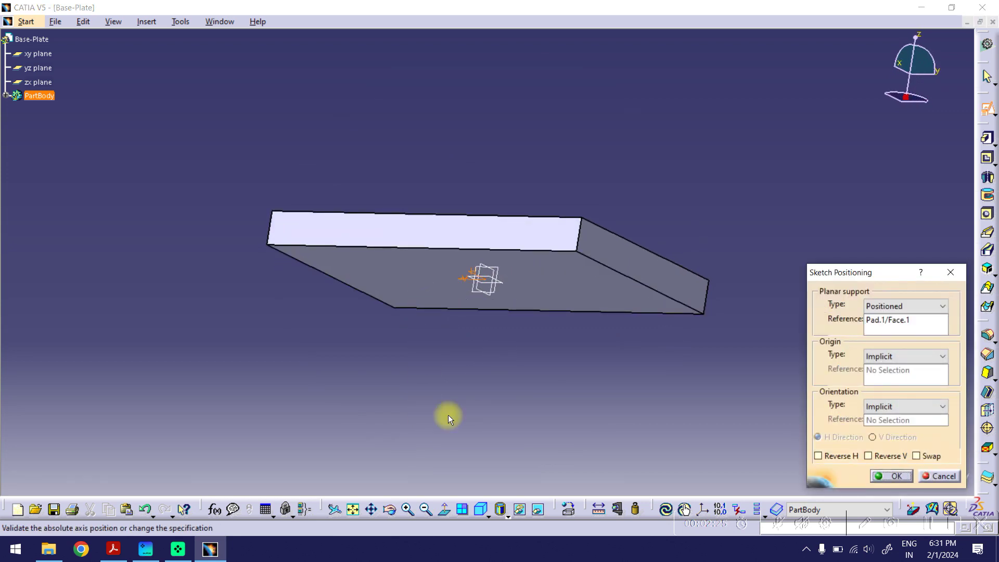
{"action": "left_click", "coordinate": [390, 509]}
{"action": "mouse_move", "coordinate": [465, 339]}
{"action": "left_mouse_down"}
{"action": "mouse_move", "coordinate": [442, 403]}
{"action": "mouse_move", "coordinate": [457, 473]}
{"action": "left_mouse_up"}
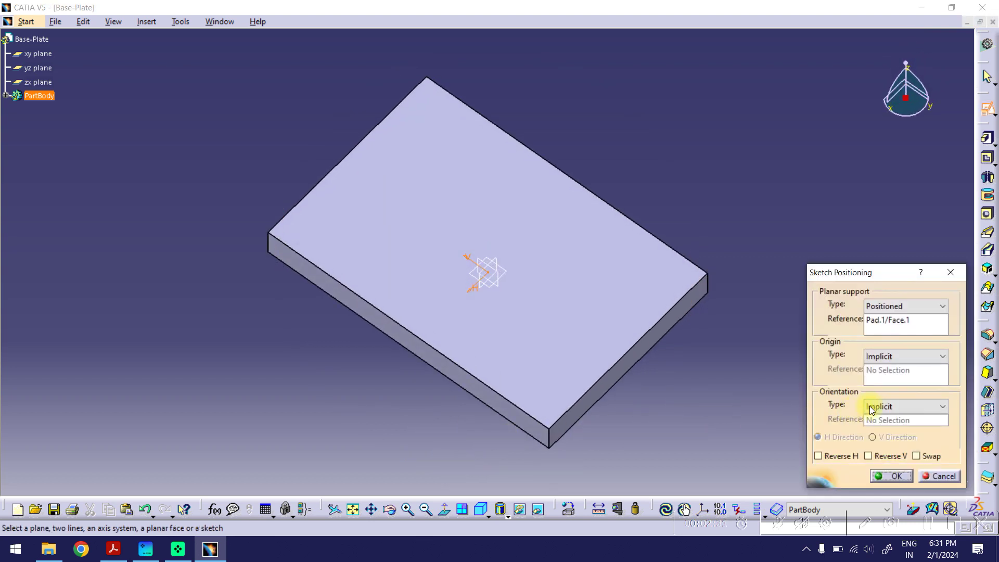
{"action": "left_click", "coordinate": [917, 456]}
{"action": "left_click", "coordinate": [840, 456]}
{"action": "left_click", "coordinate": [881, 456]}
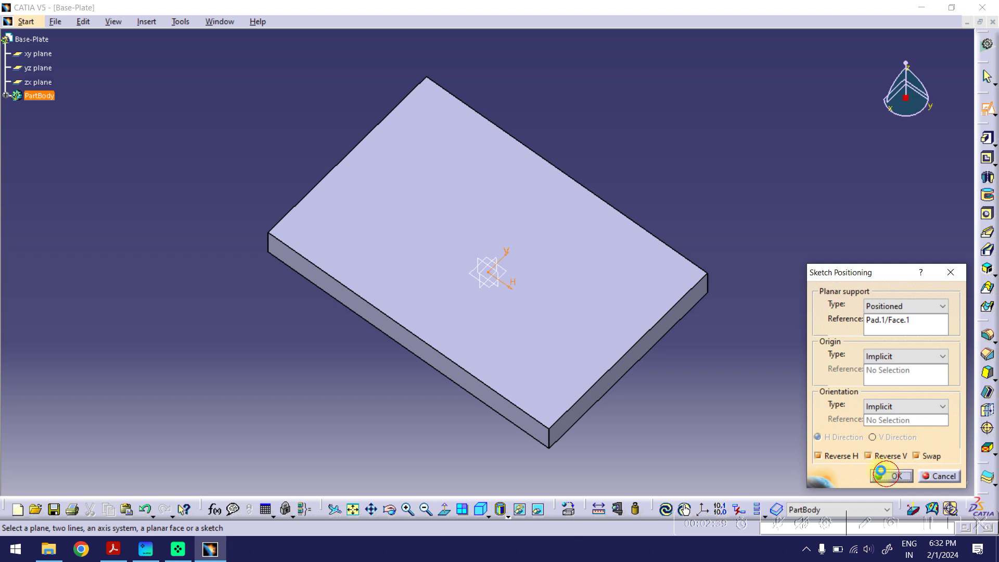
{"action": "left_click", "coordinate": [891, 475]}
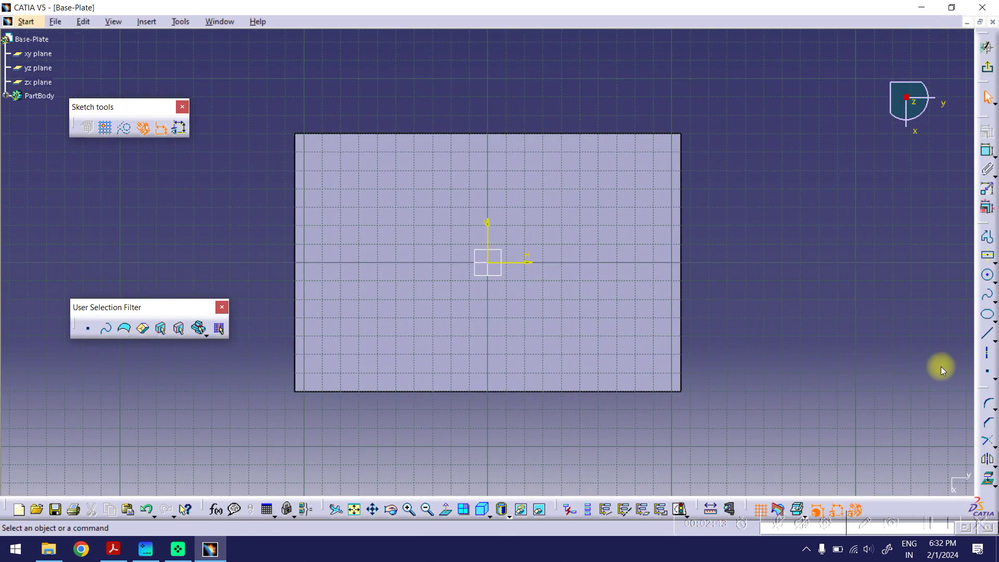
- Place two points about 47 mm from the plate's left edge, about 30 mm and 101 mm below its upper edge
{"action": "left_click", "coordinate": [987, 376]}
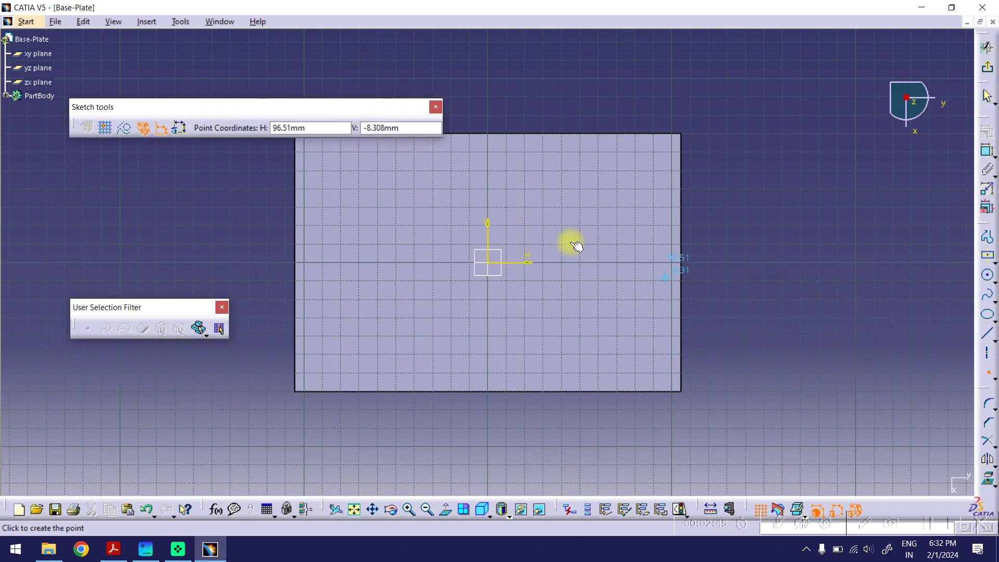
{"action": "left_click", "coordinate": [381, 188]}
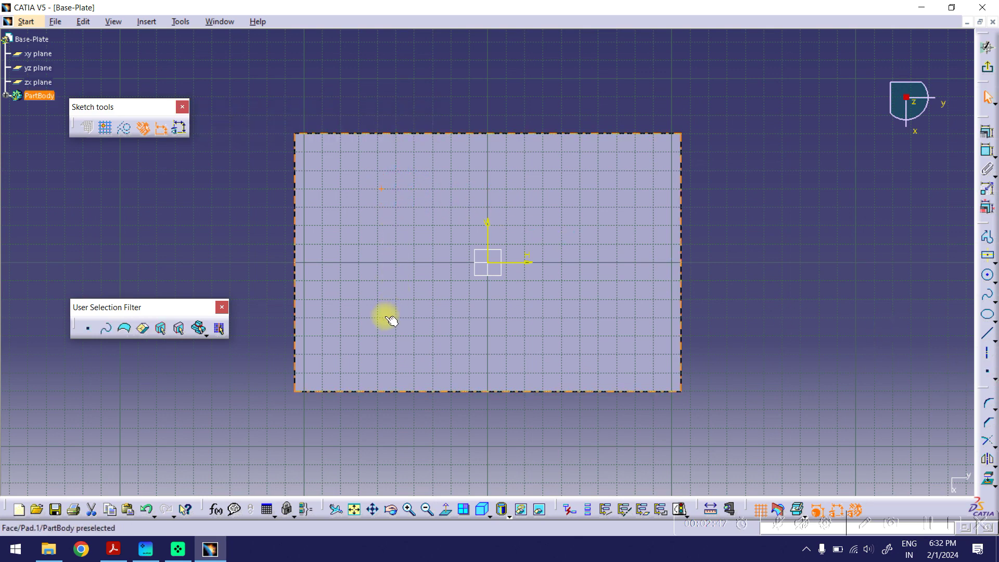
{"action": "left_click", "coordinate": [988, 376]}
{"action": "left_click", "coordinate": [381, 318]}
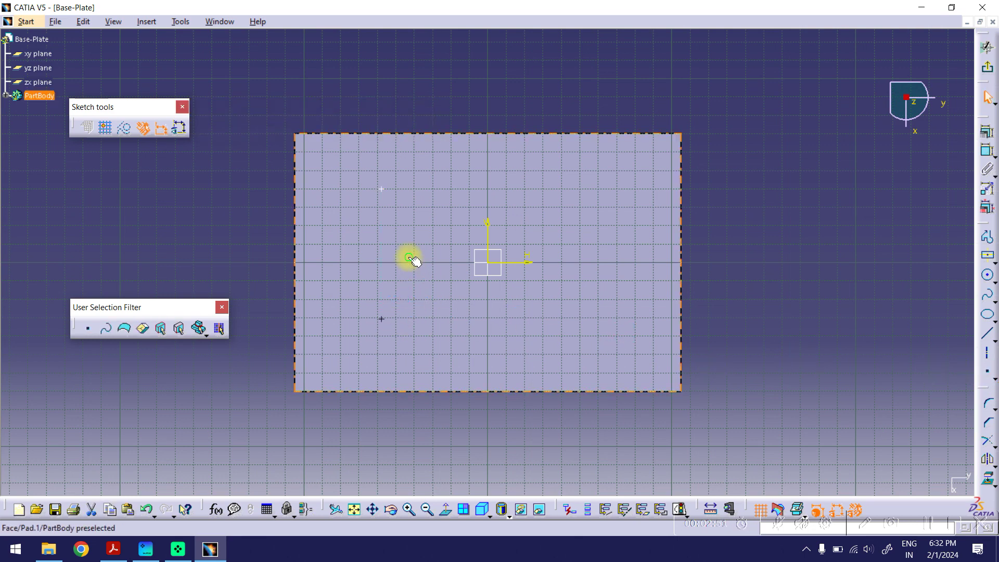
- Connect the two points with a vertical line and convert the line into a construction element
{"action": "middle_click_drag", "start_coordinate": [413, 260], "coordinate": [479, 314]}
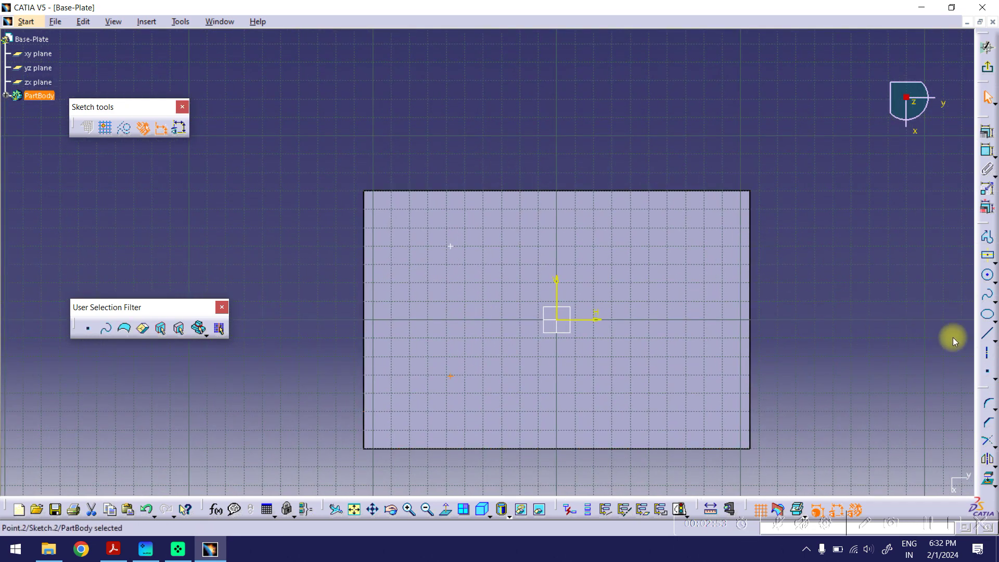
{"action": "left_click", "coordinate": [995, 343]}
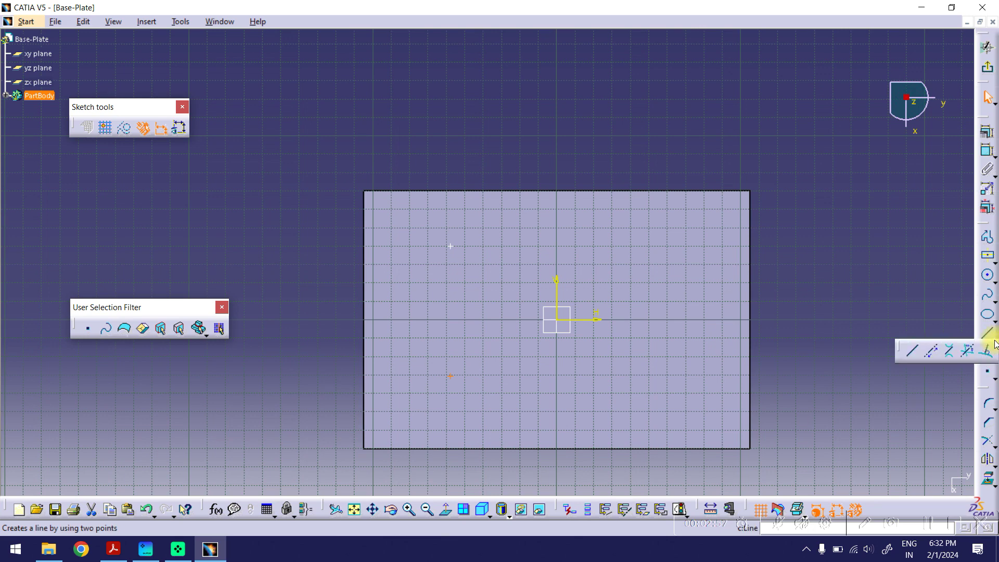
{"action": "left_click", "coordinate": [914, 352]}
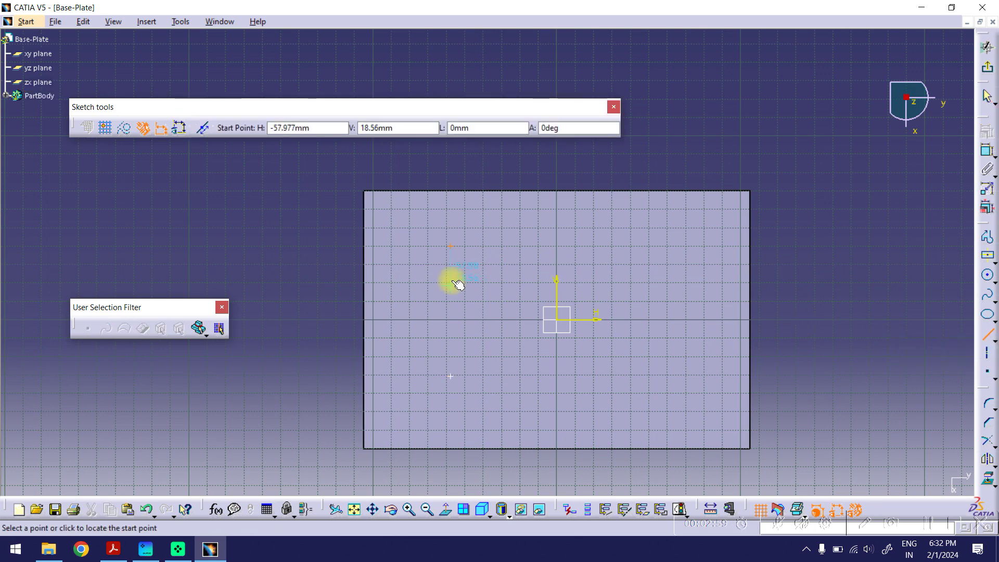
{"action": "left_click", "coordinate": [450, 245]}
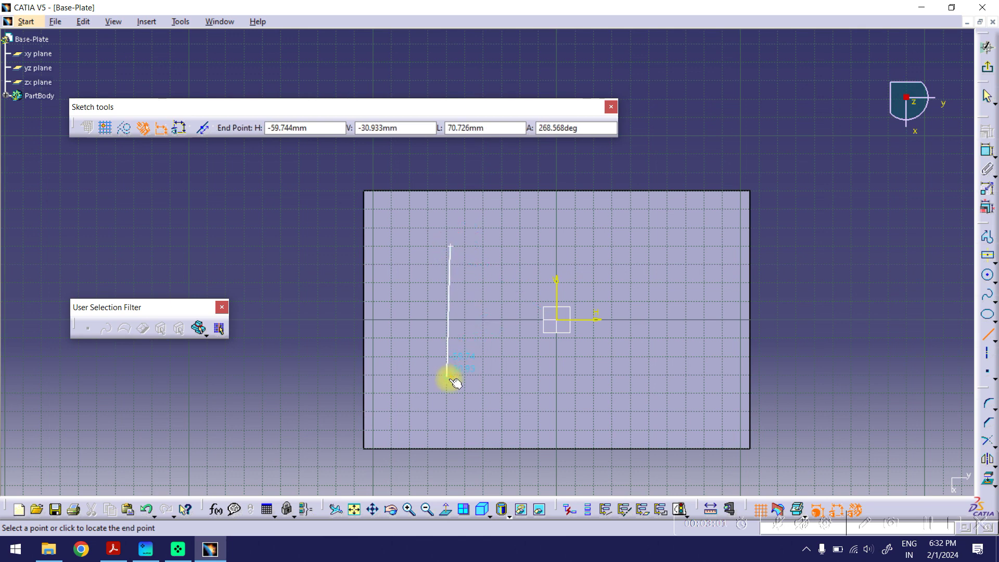
{"action": "left_click", "coordinate": [451, 375]}
{"action": "left_click", "coordinate": [778, 274]}
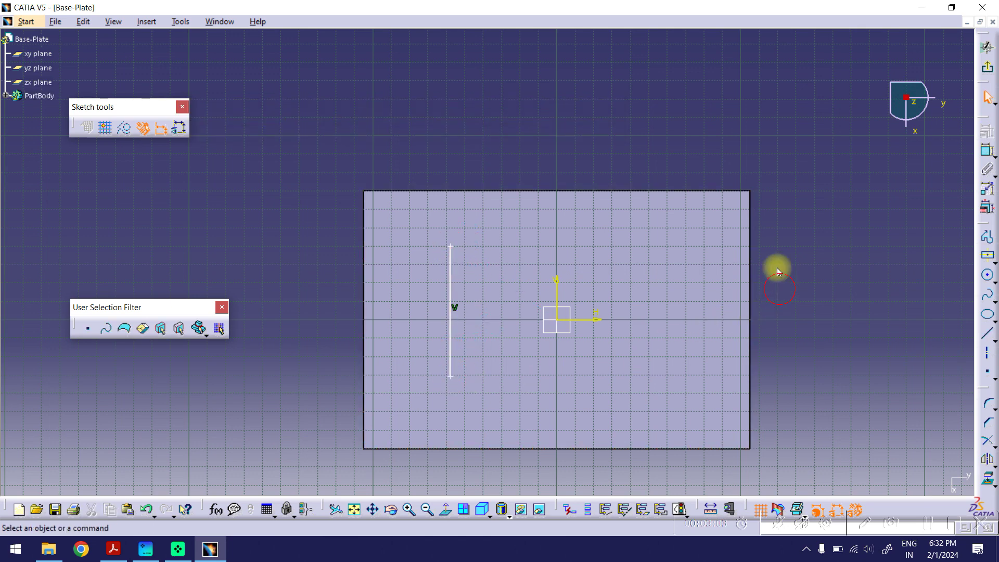
{"action": "right_click", "coordinate": [451, 281]}
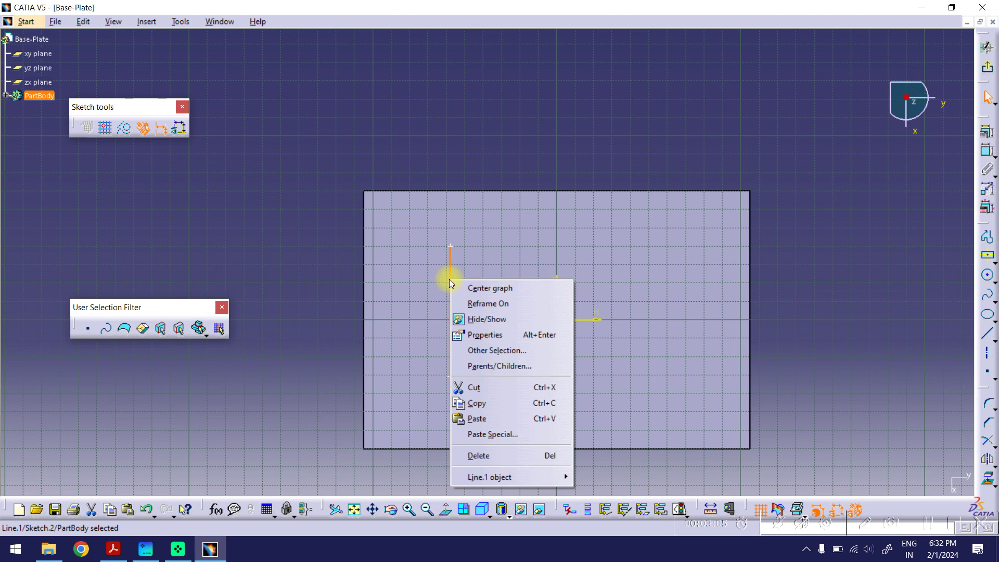
{"action": "mouse_move", "coordinate": [521, 477]}
{"action": "left_click", "coordinate": [627, 476]}
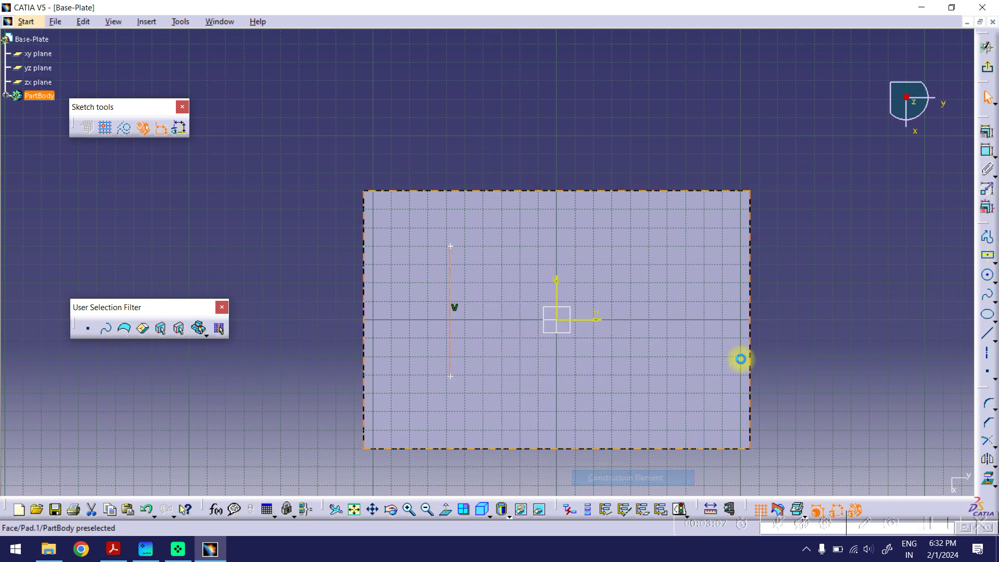
{"action": "left_click", "coordinate": [796, 307]}
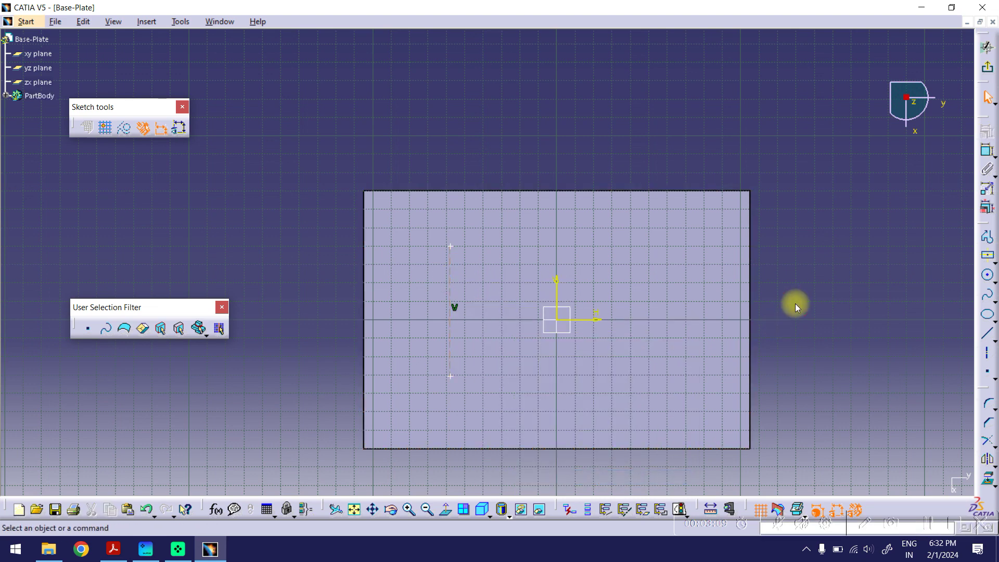
- Dimension the construction line from the plate's left edge and both points from its upper edge
{"action": "left_click", "coordinate": [987, 150]}
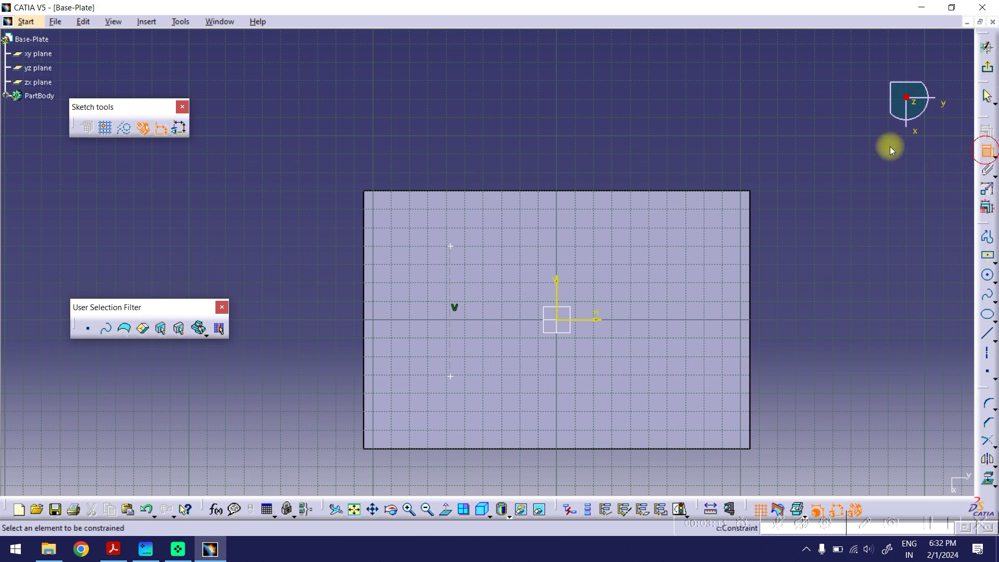
{"action": "left_click", "coordinate": [364, 259]}
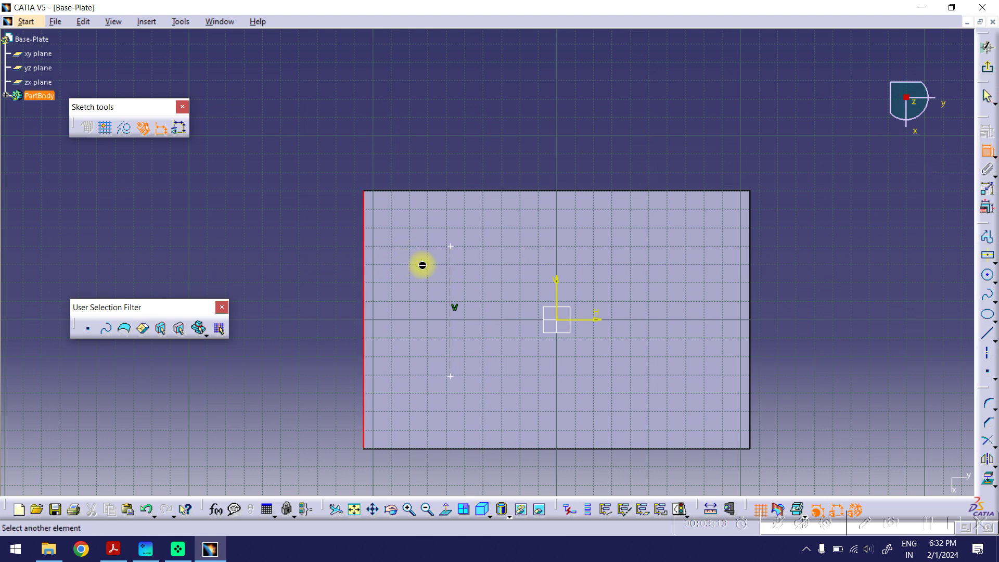
{"action": "left_click", "coordinate": [458, 269]}
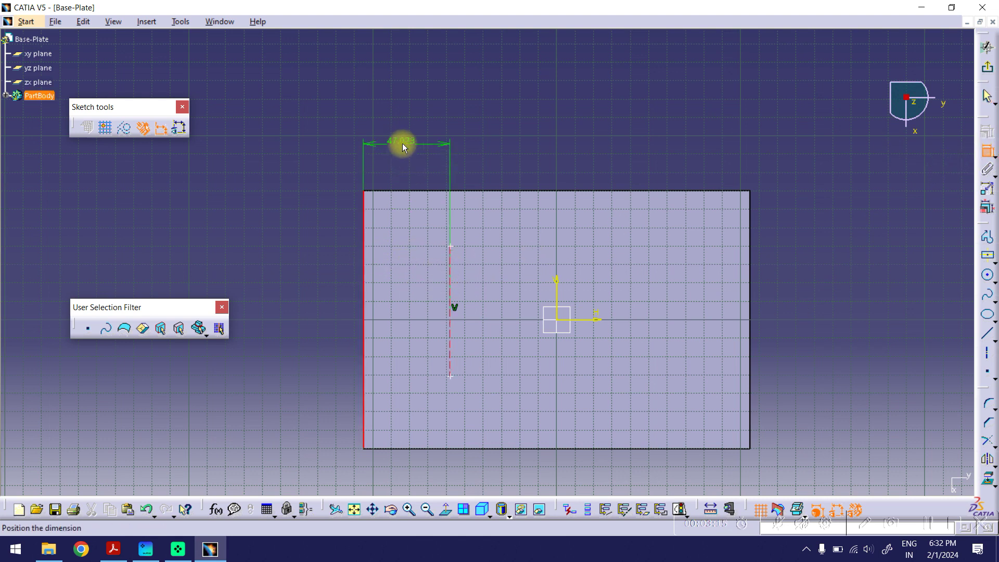
{"action": "left_click", "coordinate": [410, 148]}
{"action": "left_click", "coordinate": [398, 192]}
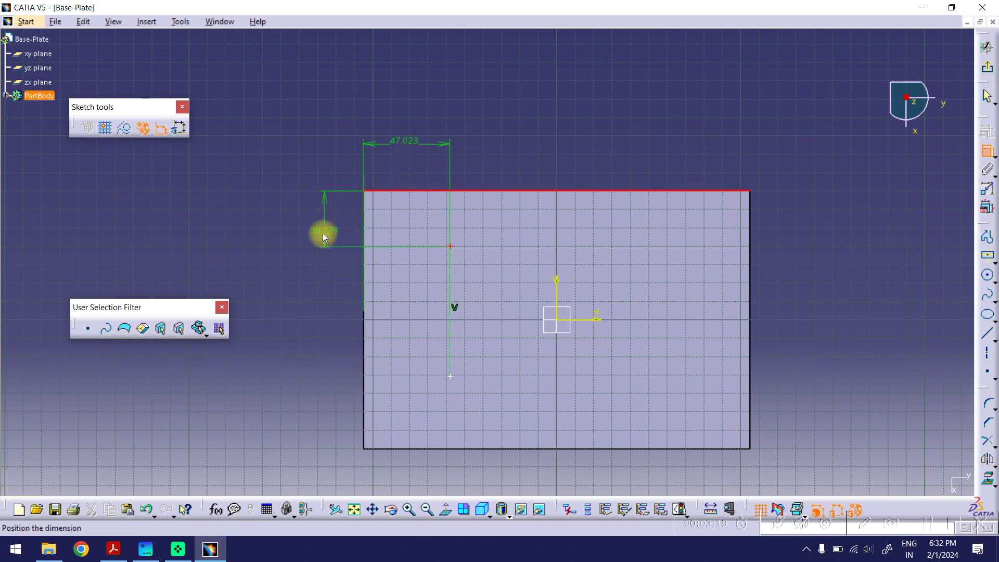
{"action": "left_click", "coordinate": [323, 223]}
{"action": "left_click", "coordinate": [411, 192]}
{"action": "left_click", "coordinate": [451, 375]}
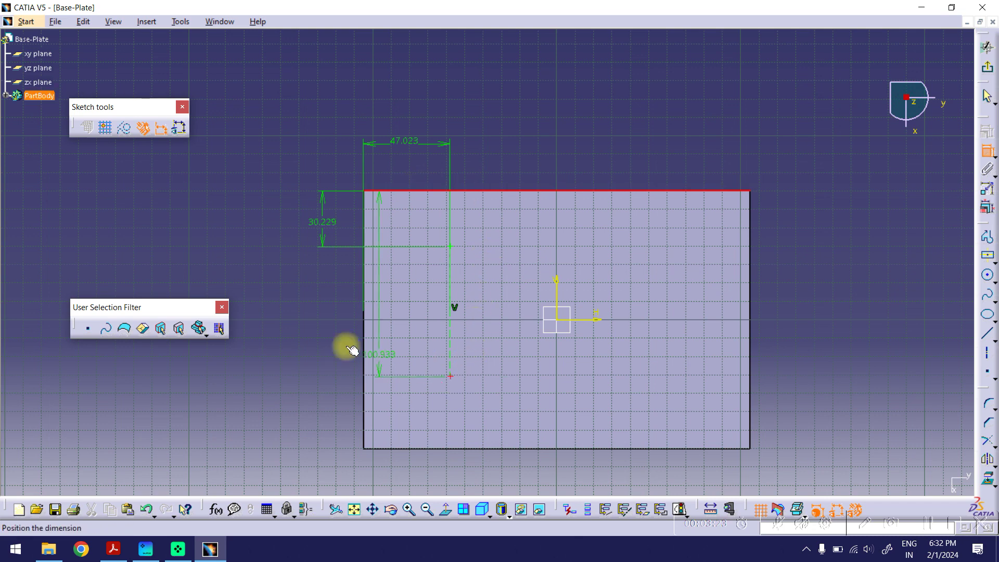
{"action": "left_click", "coordinate": [276, 308]}
{"action": "middle_click_drag", "start_coordinate": [336, 272], "coordinate": [362, 271]}
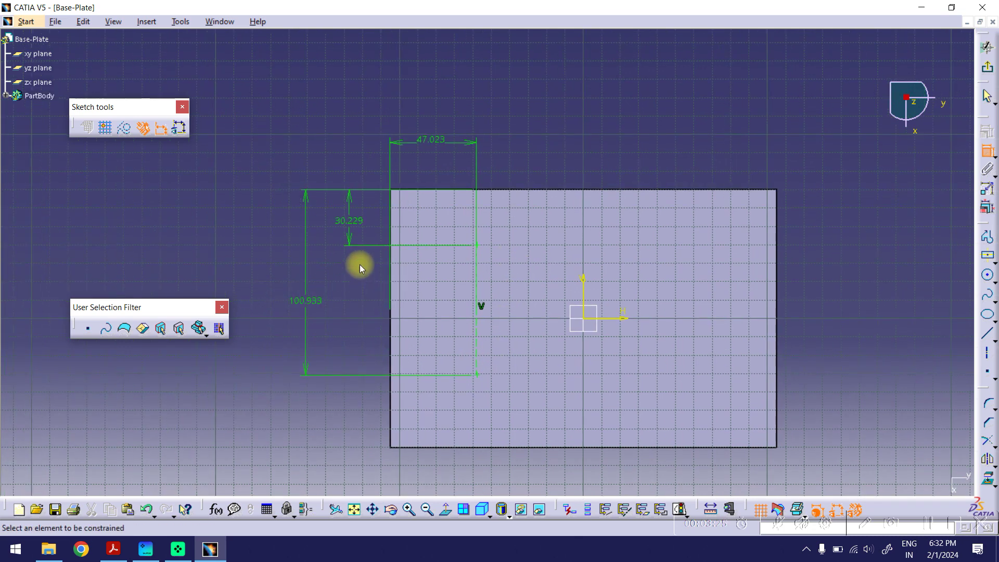
- Check the PDF drawing and set the construction line's distance from the plate's left edge to 50 mm
{"action": "left_click", "coordinate": [113, 549]}
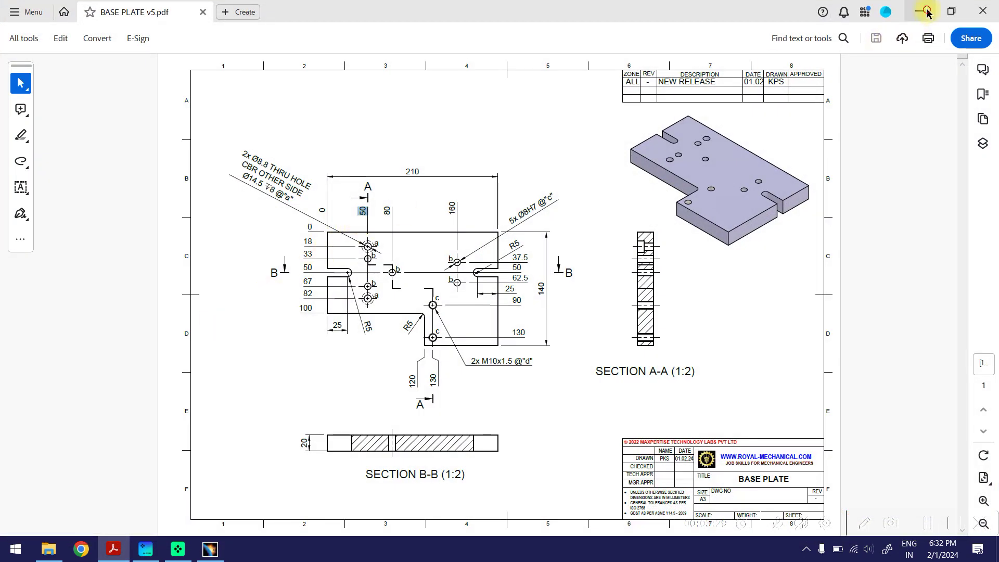
{"action": "left_click", "coordinate": [926, 11]}
{"action": "double_click", "coordinate": [423, 139]}
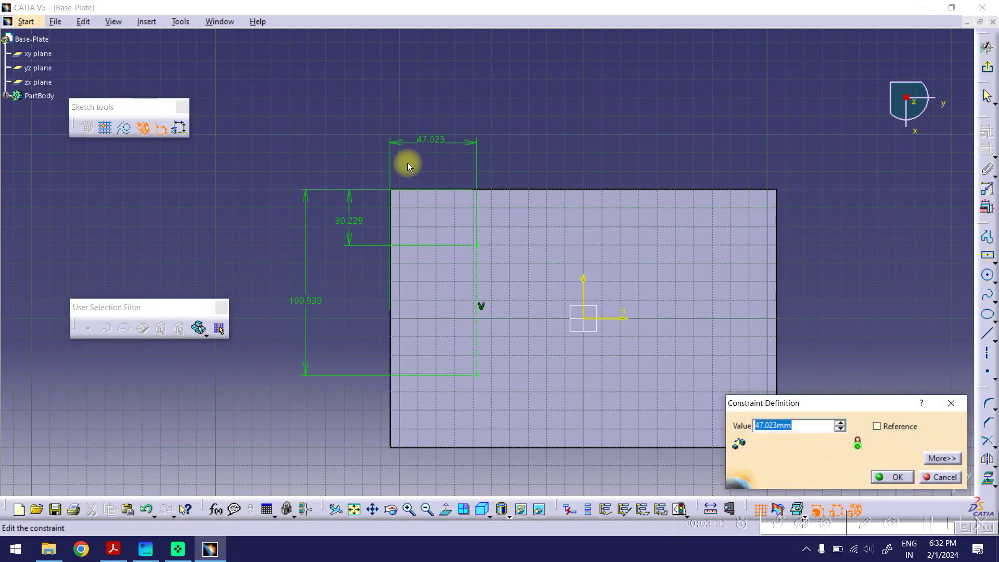
{"action": "type", "text": "05"}
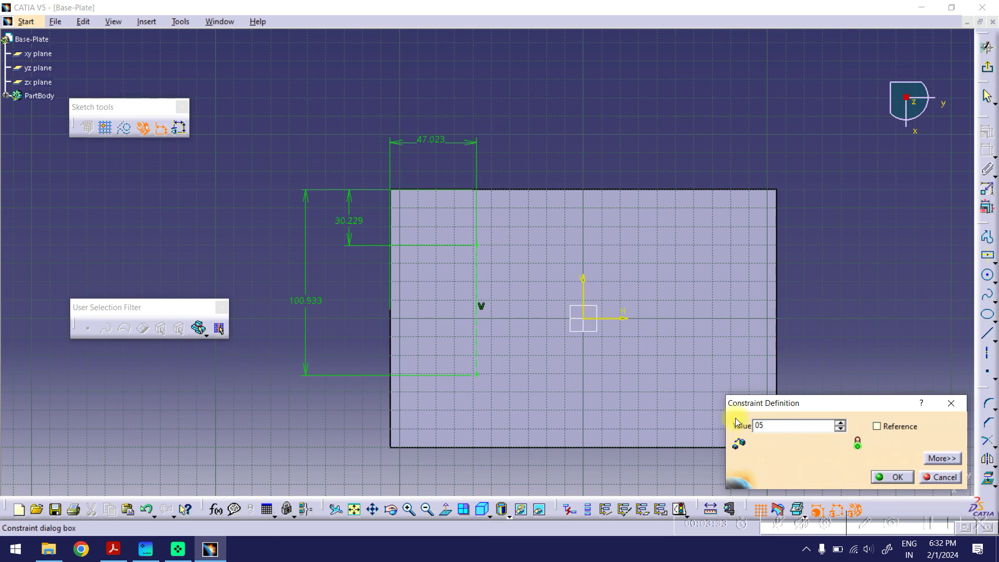
{"action": "left_click_drag", "start_coordinate": [765, 425], "coordinate": [740, 430]}
{"action": "type", "text": "50"}
{"action": "key", "text": "Return"}
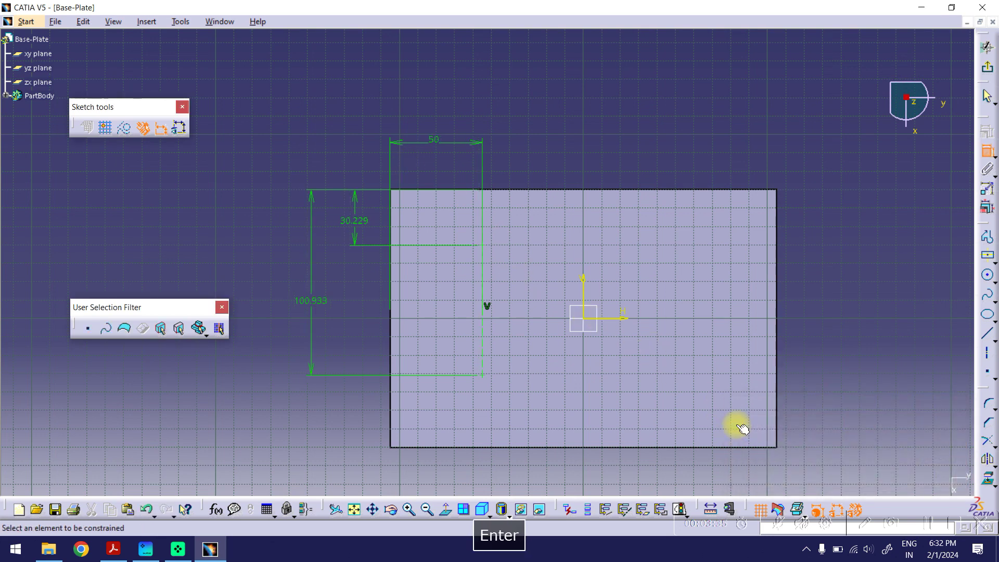
- Set the points' distances from the upper edge to 18 mm and 82 mm per the PDF drawing, and exit the sketch
{"action": "left_click", "coordinate": [122, 542]}
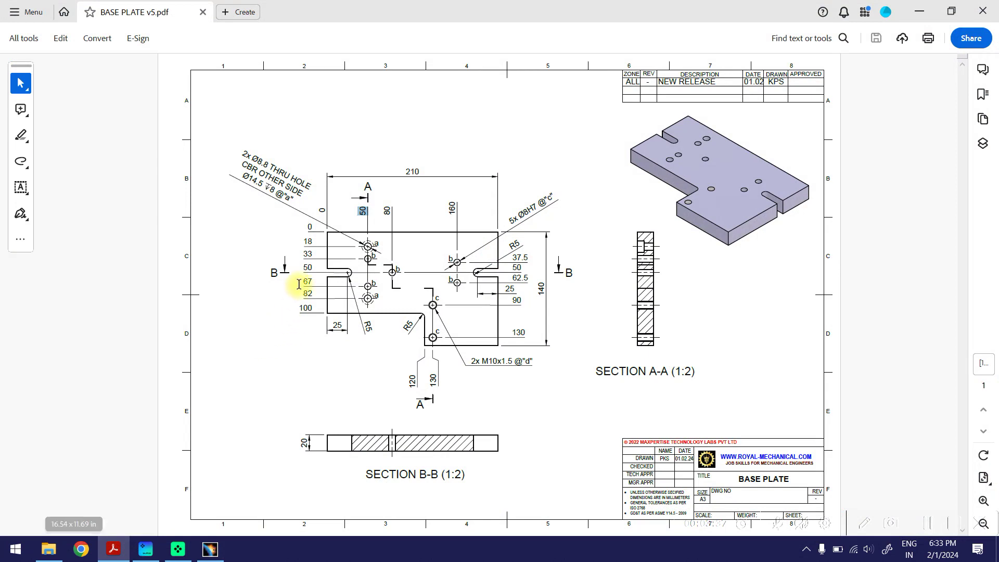
{"action": "double_click", "coordinate": [309, 242]}
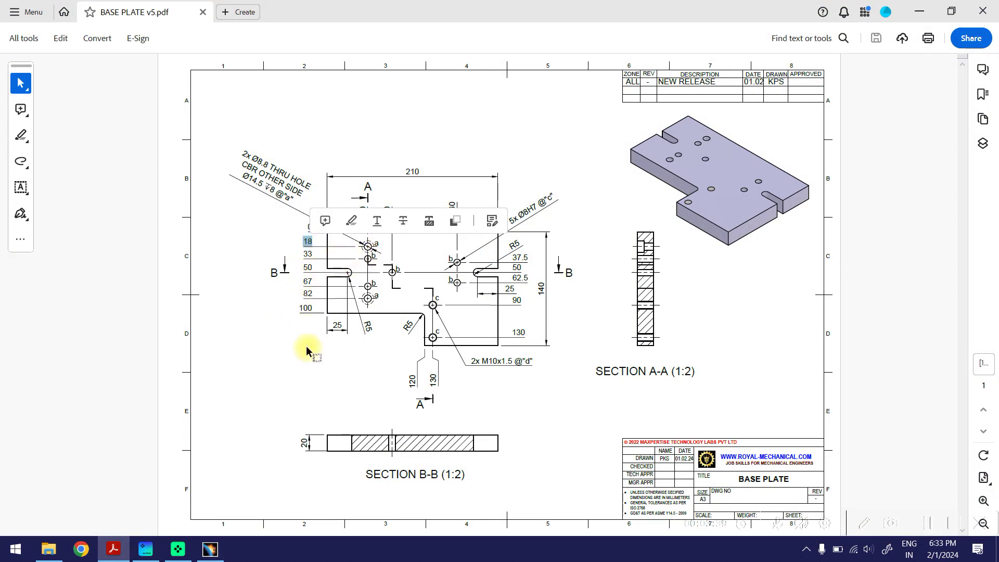
{"action": "double_click", "coordinate": [310, 292]}
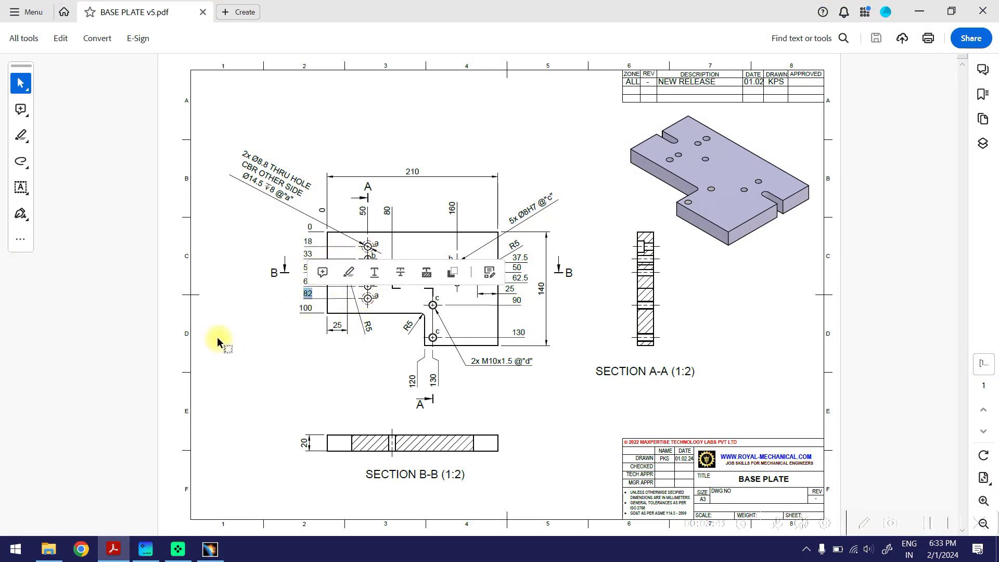
{"action": "left_click", "coordinate": [920, 12]}
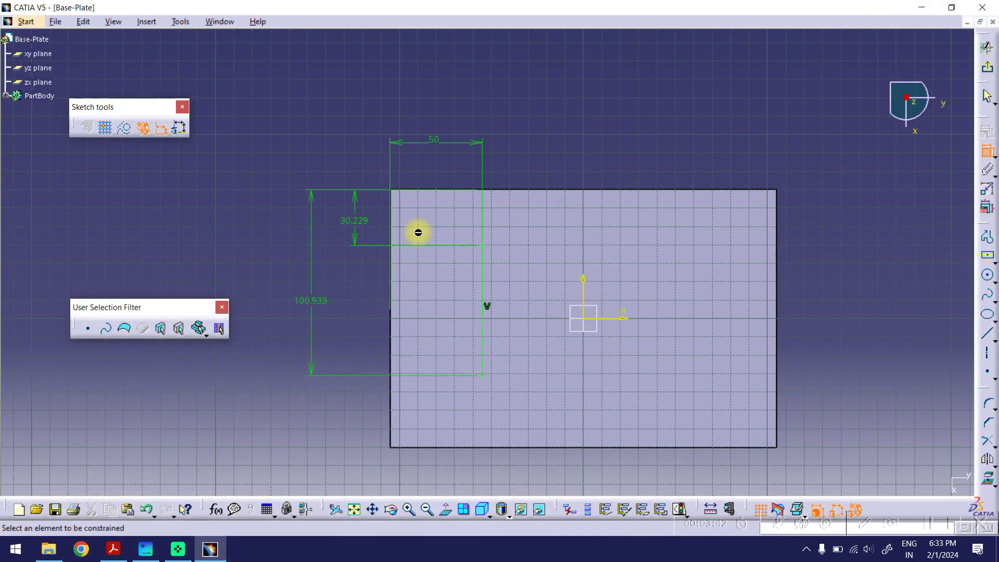
{"action": "double_click", "coordinate": [358, 222]}
{"action": "type", "text": "18"}
{"action": "key", "text": "Return"}
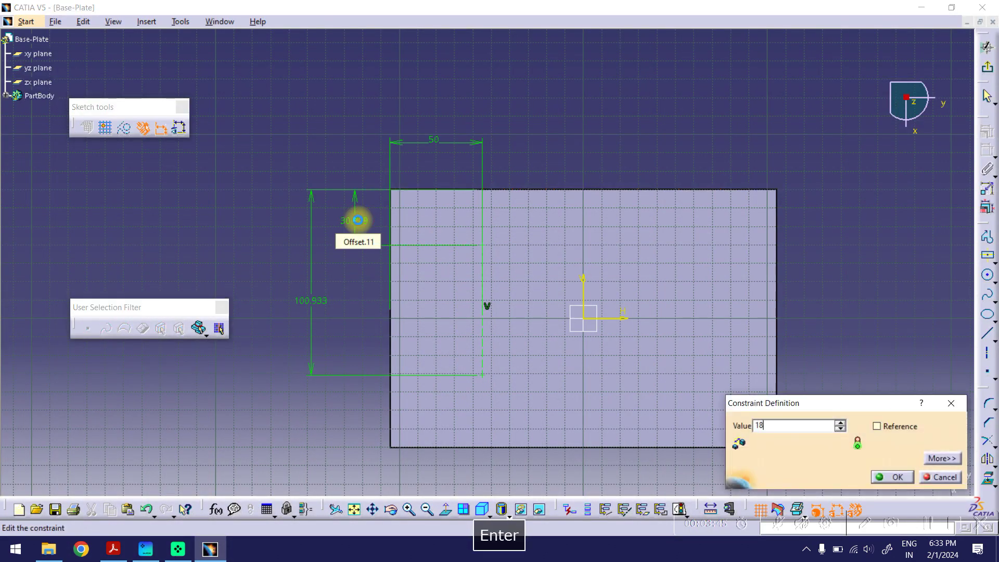
{"action": "double_click", "coordinate": [312, 300]}
{"action": "type", "text": "82"}
{"action": "key", "text": "Return"}
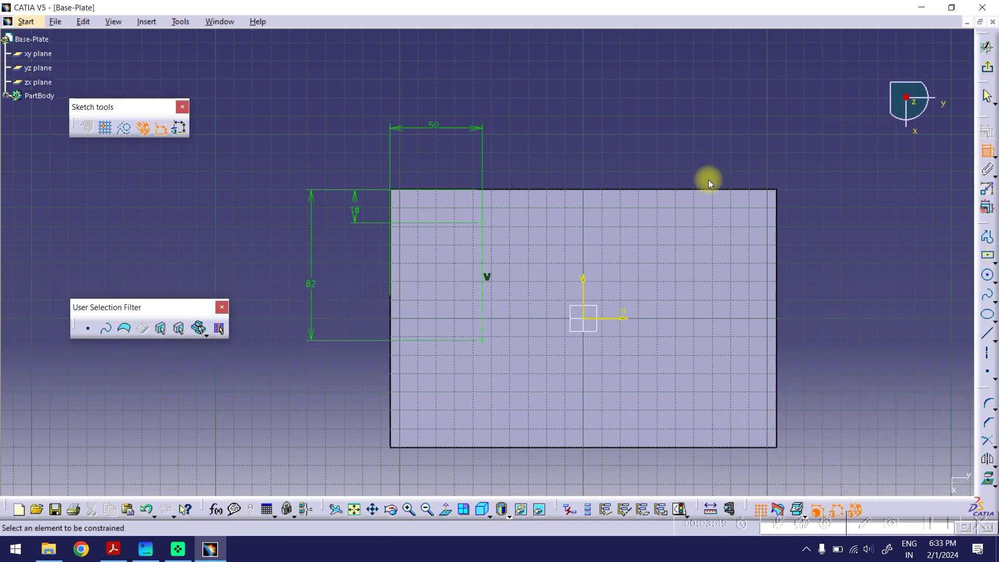
{"action": "left_click", "coordinate": [987, 67]}
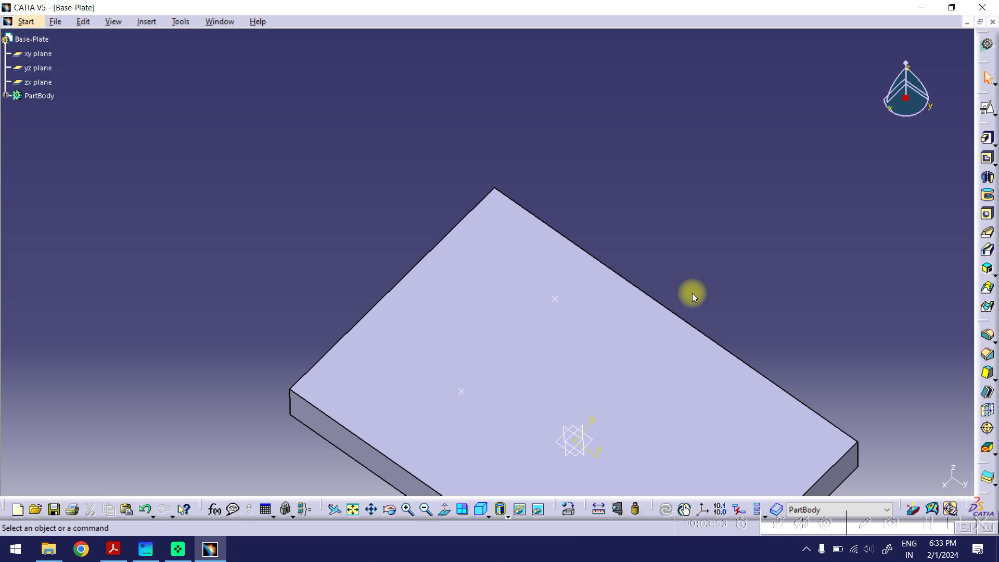
{"action": "left_click", "coordinate": [481, 512]}
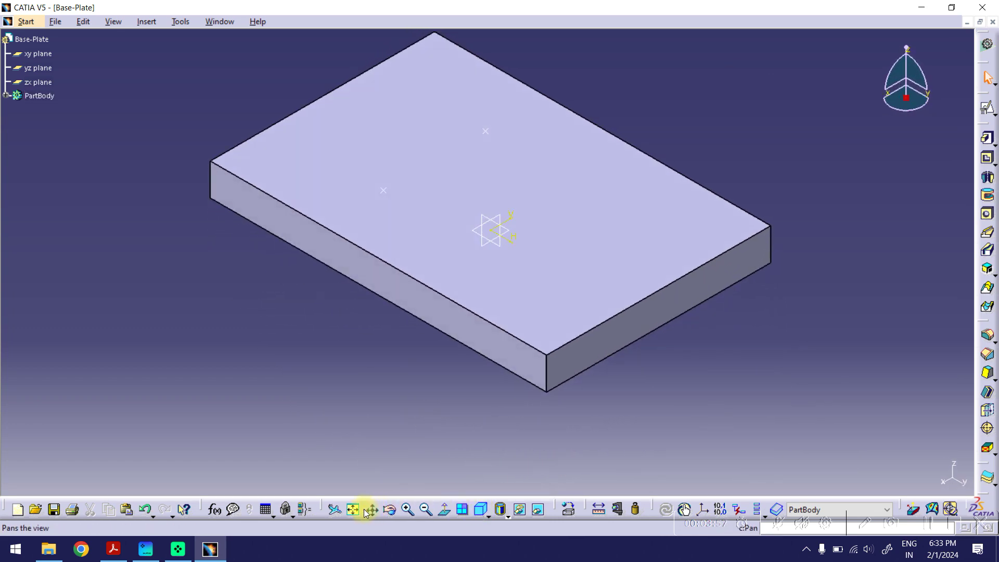
- Start a hole on the plate's underside at the sketched point 82 mm from the upper edge, extending Up To Last
{"action": "middle_click_drag", "start_coordinate": [389, 432], "coordinate": [397, 281]}
{"action": "middle_click_drag", "start_coordinate": [557, 274], "coordinate": [508, 340]}
{"action": "key", "text": "Escape"}
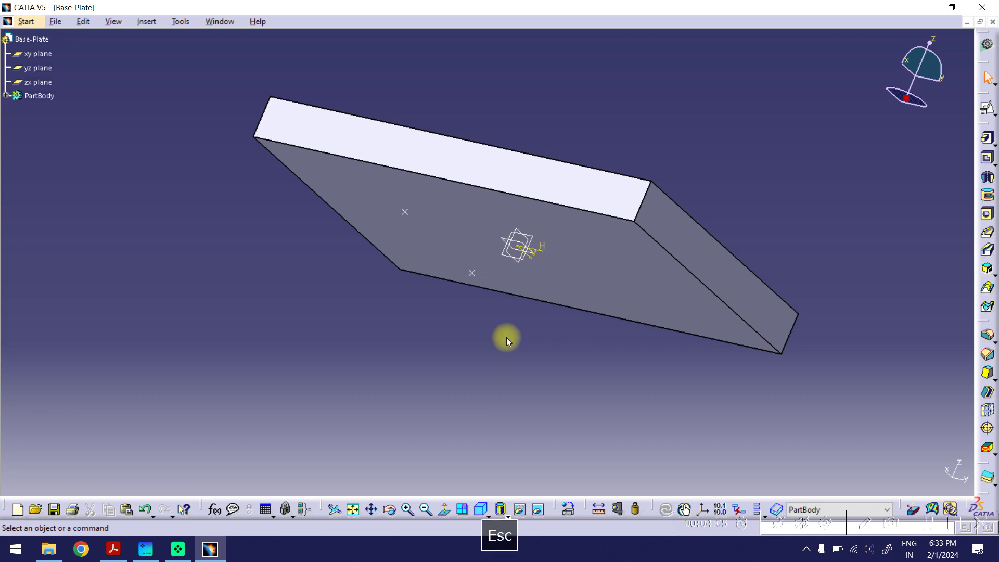
{"action": "left_click", "coordinate": [983, 215]}
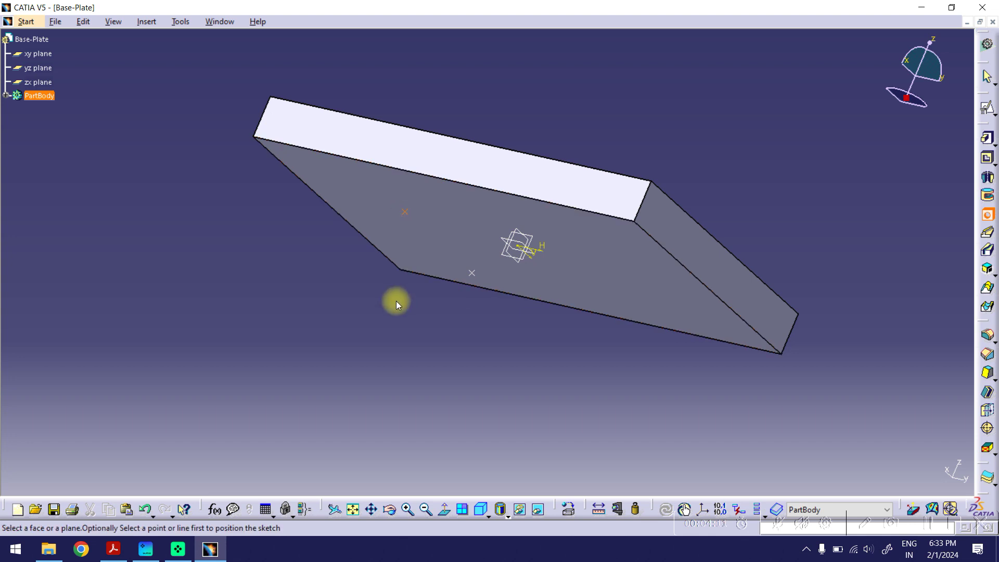
{"action": "left_click", "coordinate": [408, 237]}
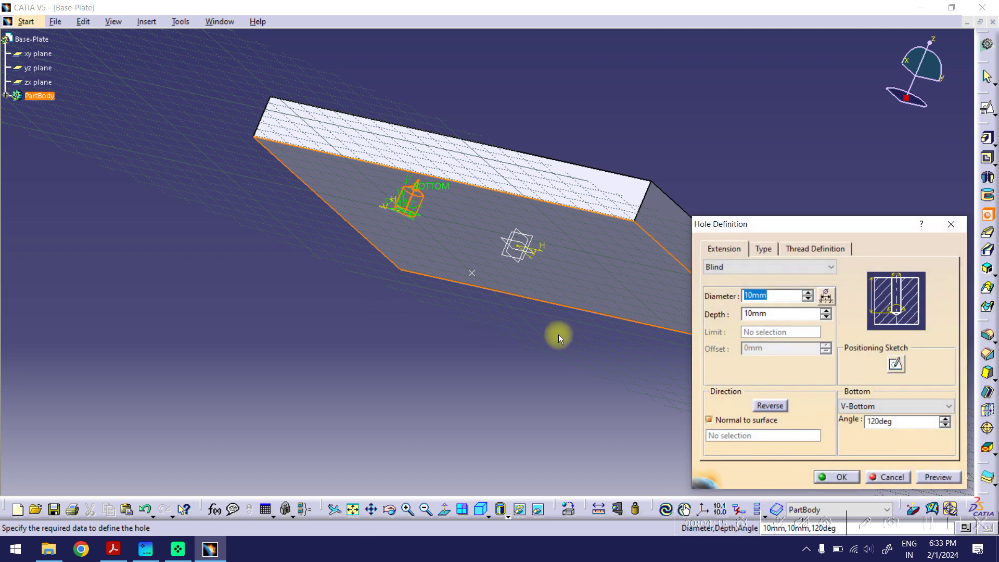
{"action": "left_click", "coordinate": [735, 268]}
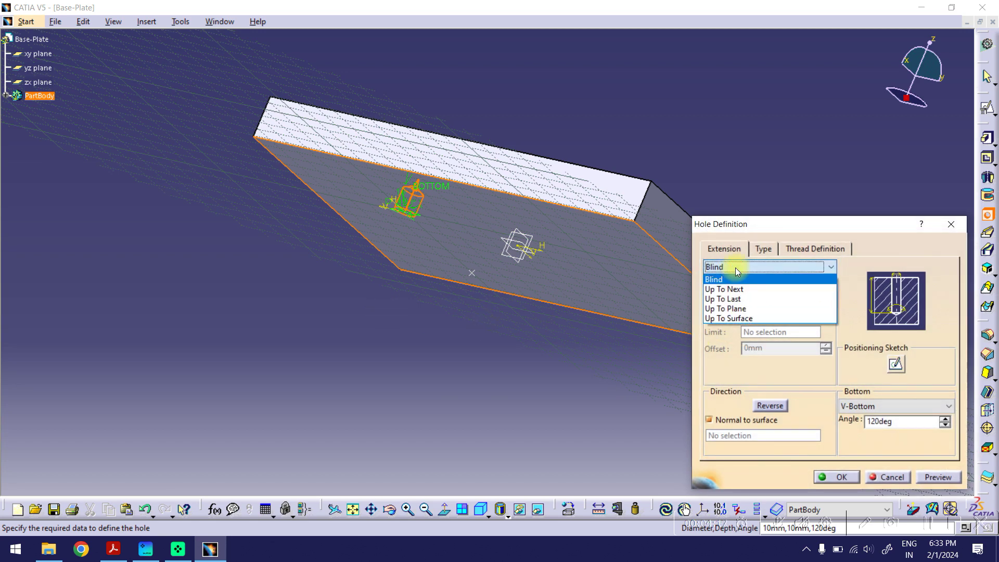
{"action": "left_click", "coordinate": [750, 299]}
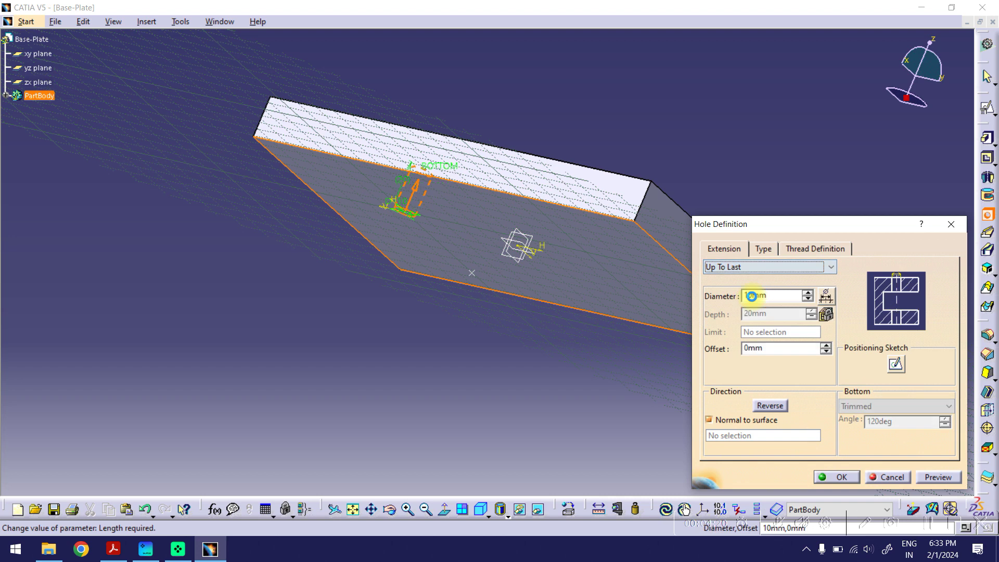
- Make the hole Counterbored using the Metric_Cap_Screws standard with size M10-Normal
{"action": "left_click", "coordinate": [762, 250]}
{"action": "left_click", "coordinate": [758, 268]}
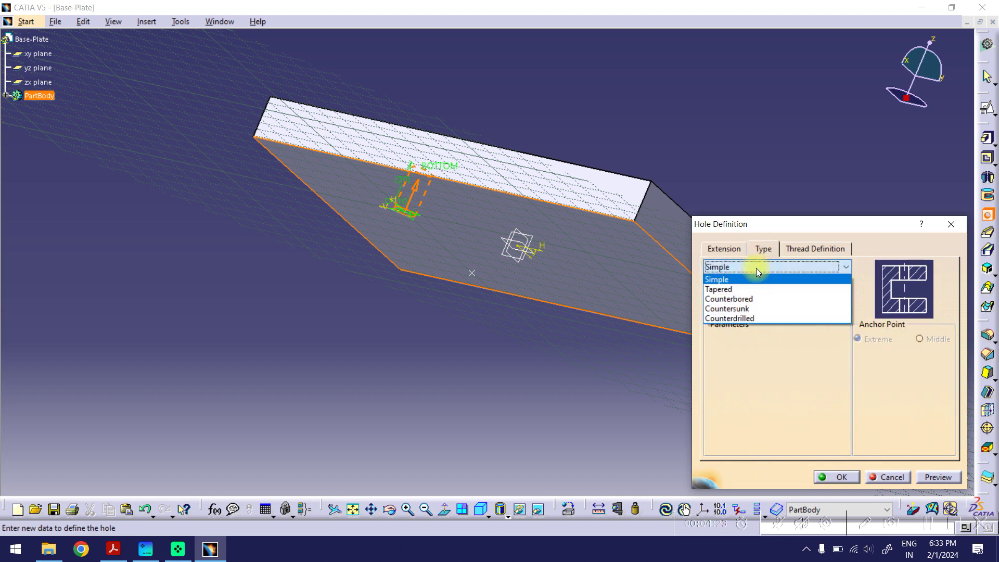
{"action": "left_click", "coordinate": [747, 300]}
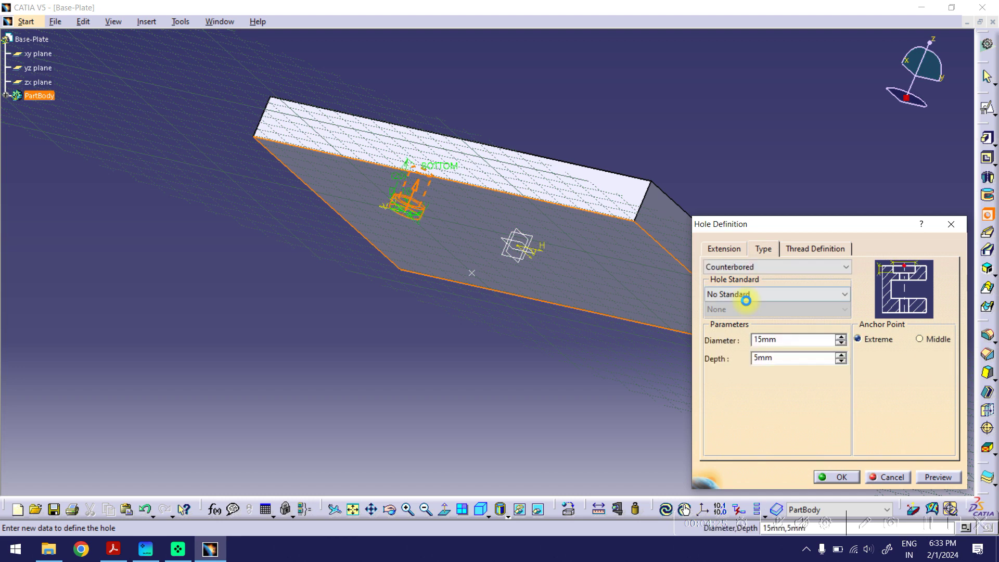
{"action": "left_click", "coordinate": [747, 291]}
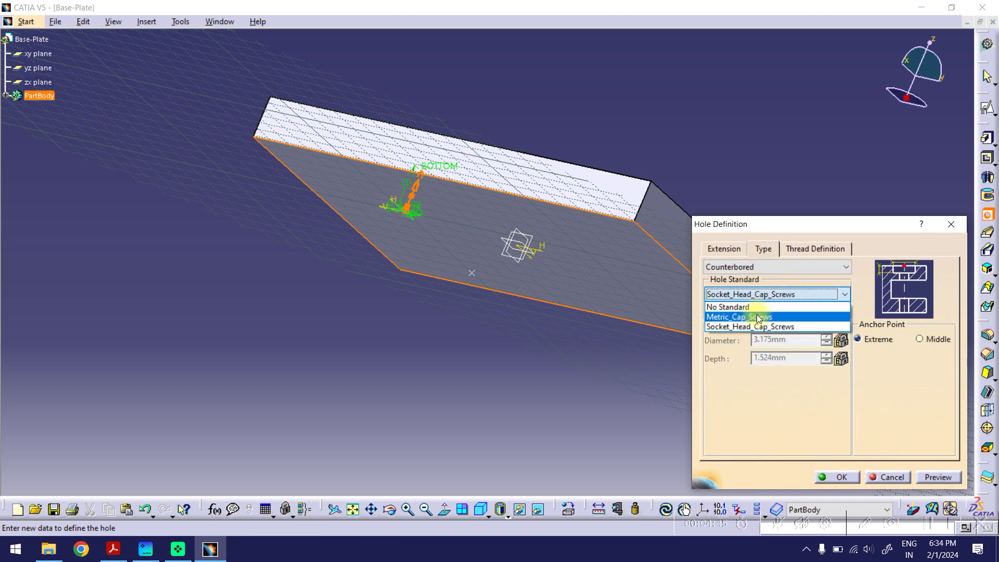
{"action": "left_click", "coordinate": [757, 317]}
{"action": "left_click", "coordinate": [755, 310]}
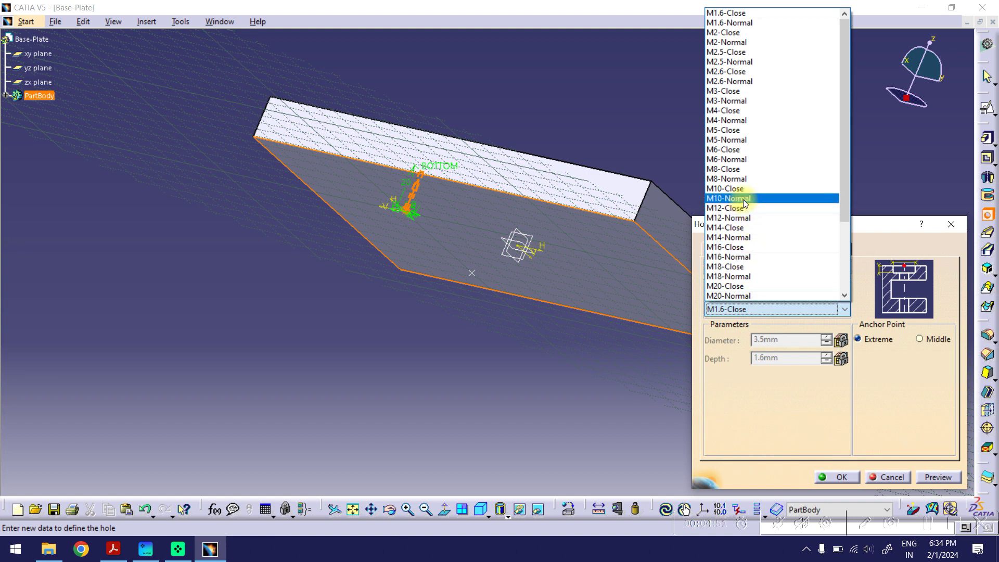
{"action": "left_click", "coordinate": [744, 200]}
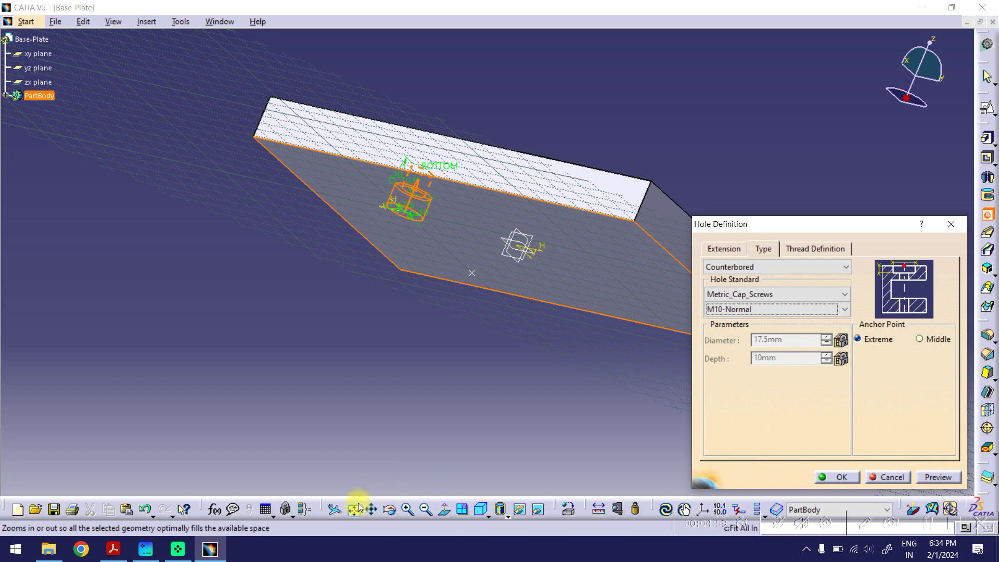
- Preview and create the counterbored hole, and show the whole plate in isometric view
{"action": "left_click", "coordinate": [388, 509]}
{"action": "left_click_drag", "start_coordinate": [419, 312], "coordinate": [432, 262]}
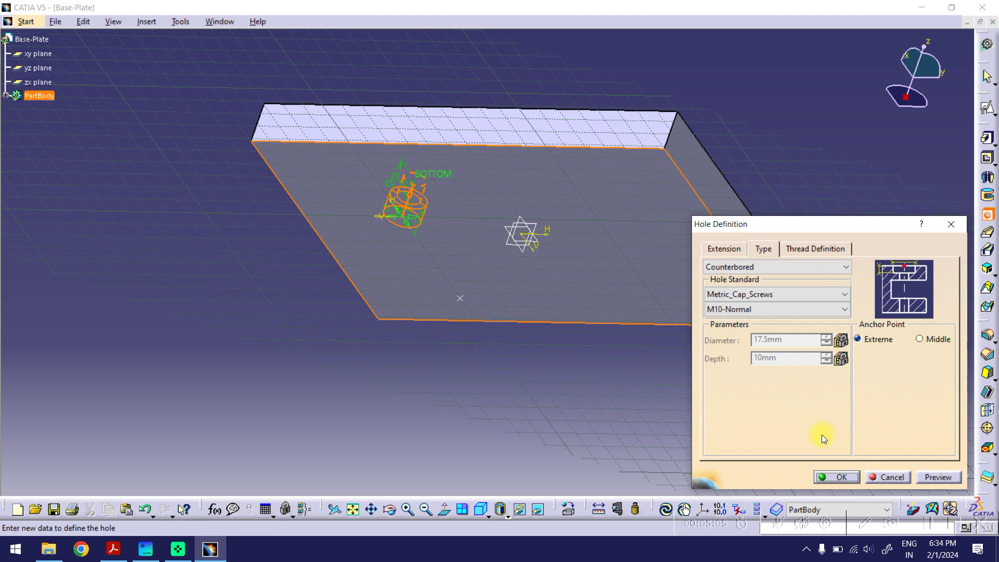
{"action": "left_click", "coordinate": [937, 476]}
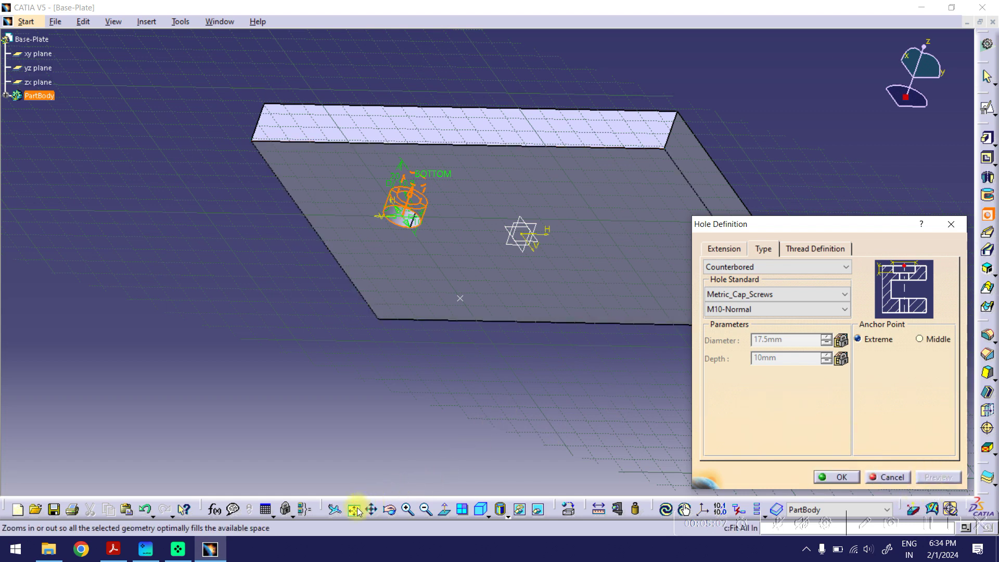
{"action": "left_click", "coordinate": [389, 509]}
{"action": "left_click_drag", "start_coordinate": [424, 396], "coordinate": [429, 282]}
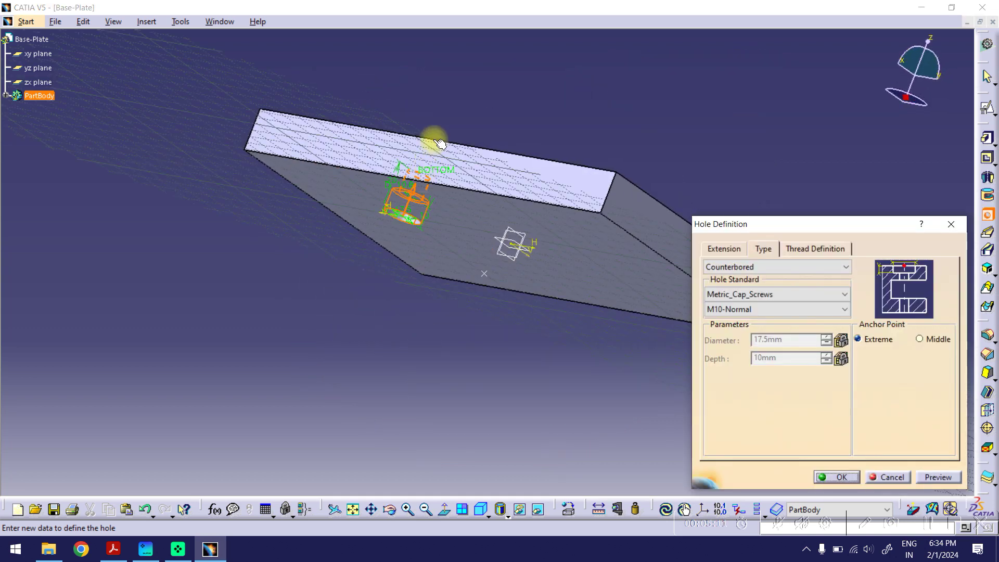
{"action": "left_click", "coordinate": [917, 477]}
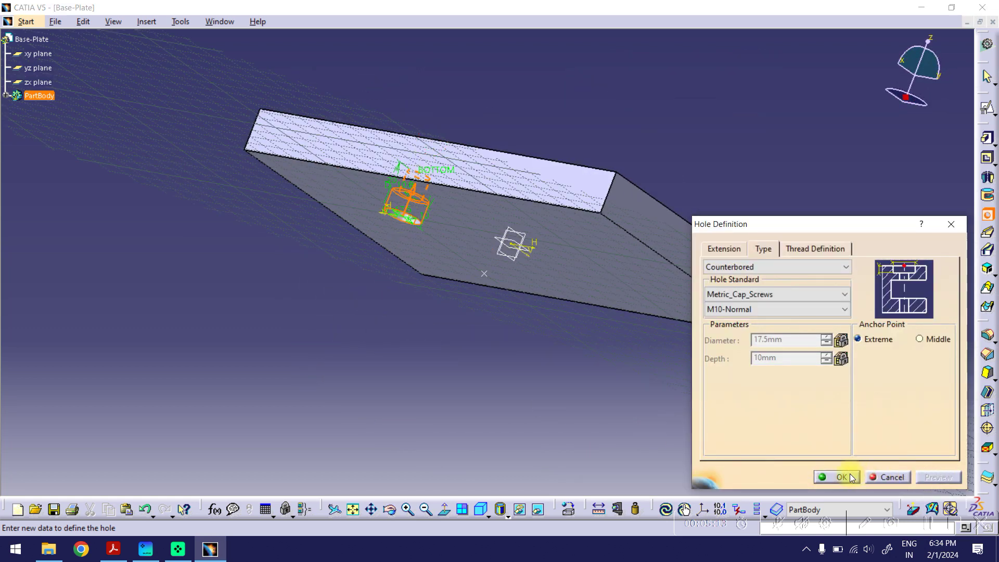
{"action": "left_click", "coordinate": [839, 476]}
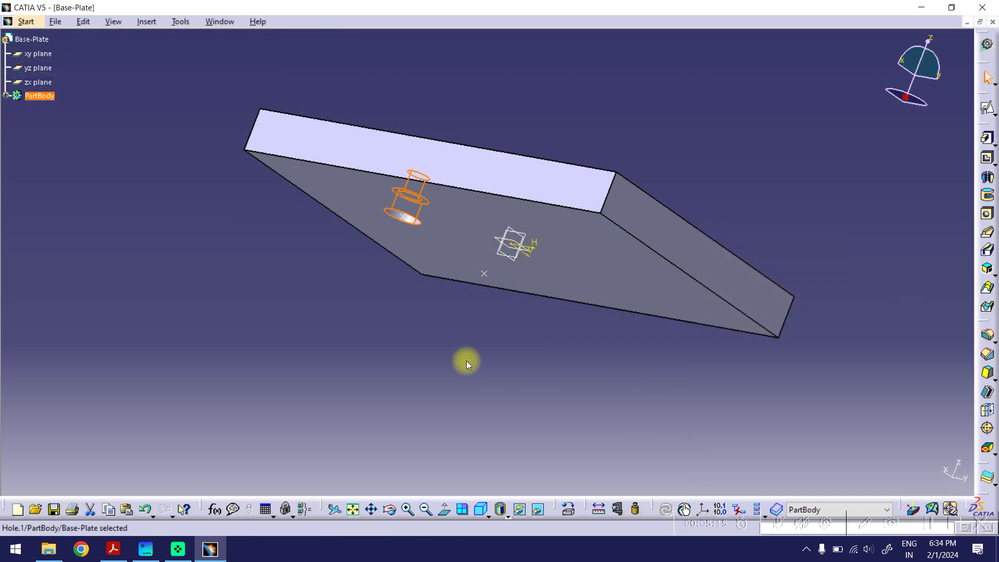
{"action": "left_click", "coordinate": [481, 513]}
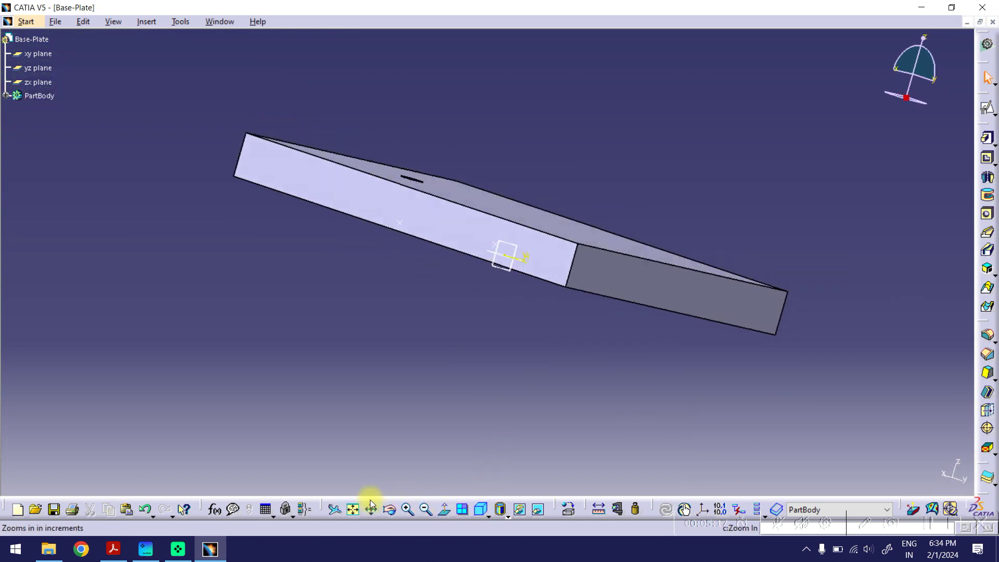
{"action": "left_click", "coordinate": [355, 510]}
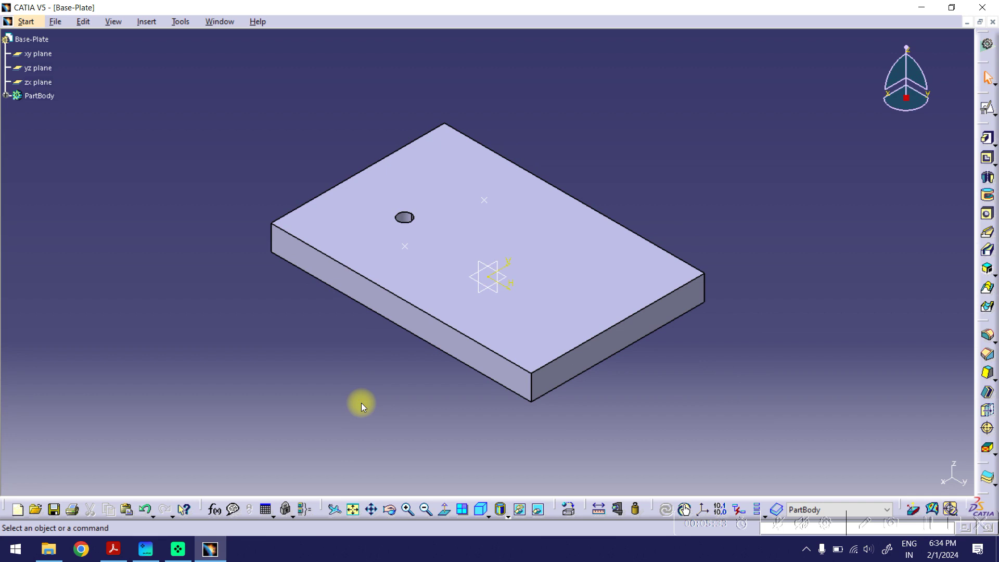
- Create a User Pattern of the counterbored hole, using the two-point sketch (Sketch.2) as its positions
{"action": "left_click_drag", "start_coordinate": [987, 324], "coordinate": [898, 235]}
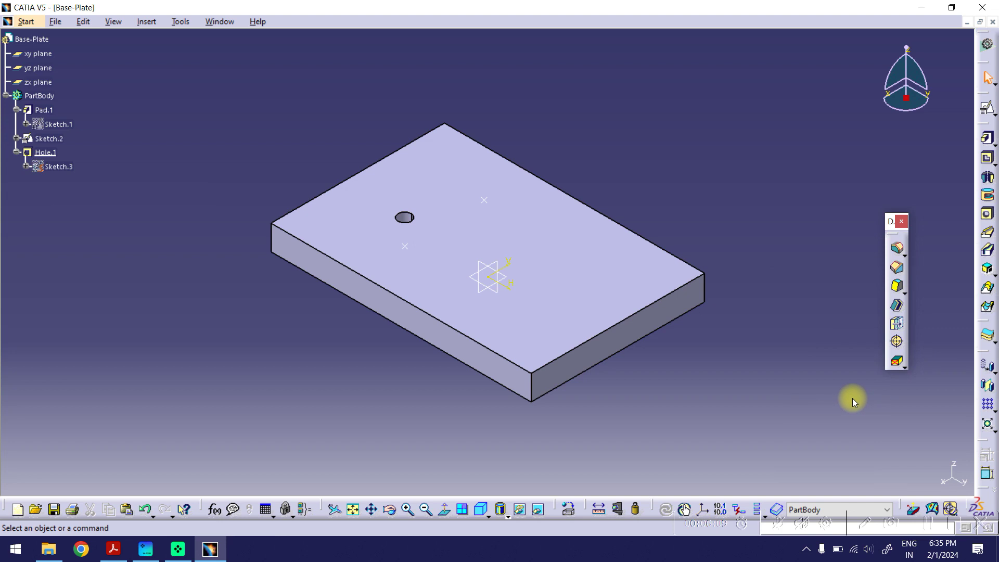
{"action": "left_click", "coordinate": [995, 410]}
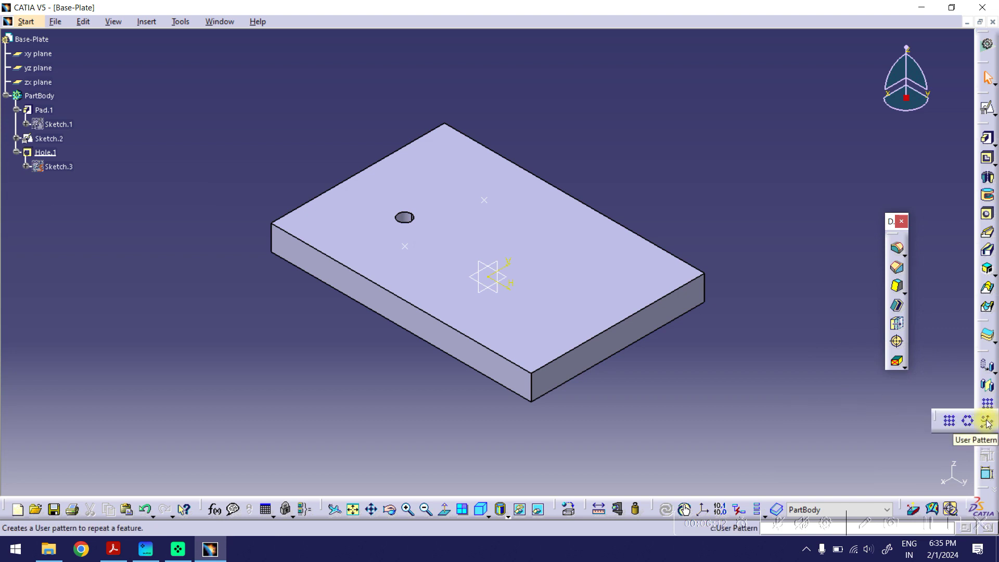
{"action": "left_click", "coordinate": [987, 422]}
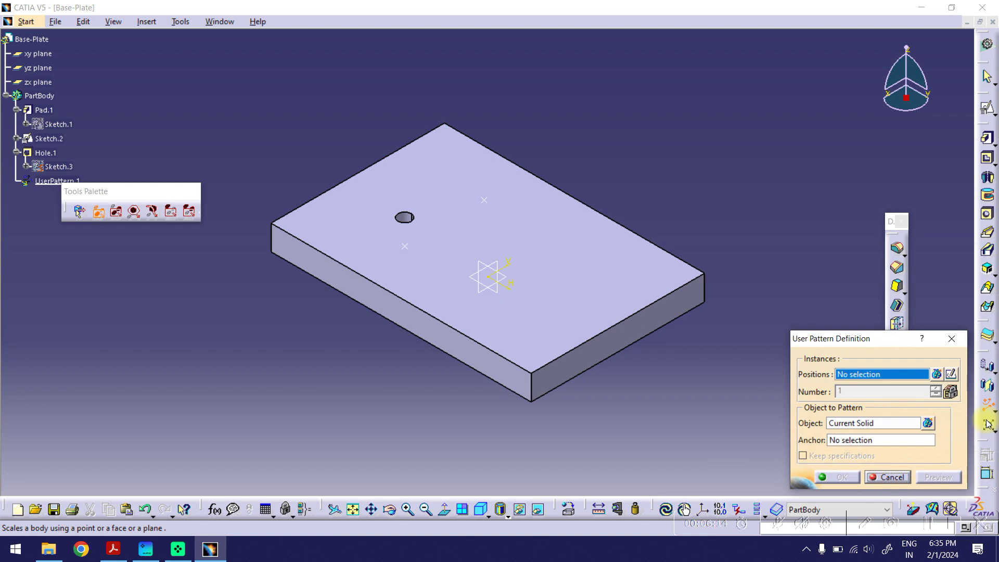
{"action": "left_click", "coordinate": [410, 250]}
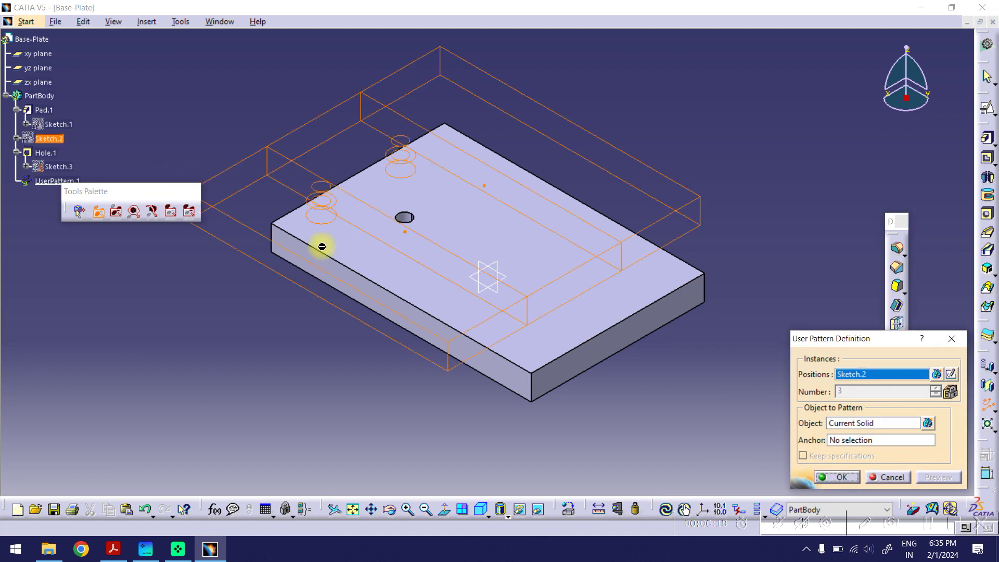
{"action": "left_click", "coordinate": [928, 424]}
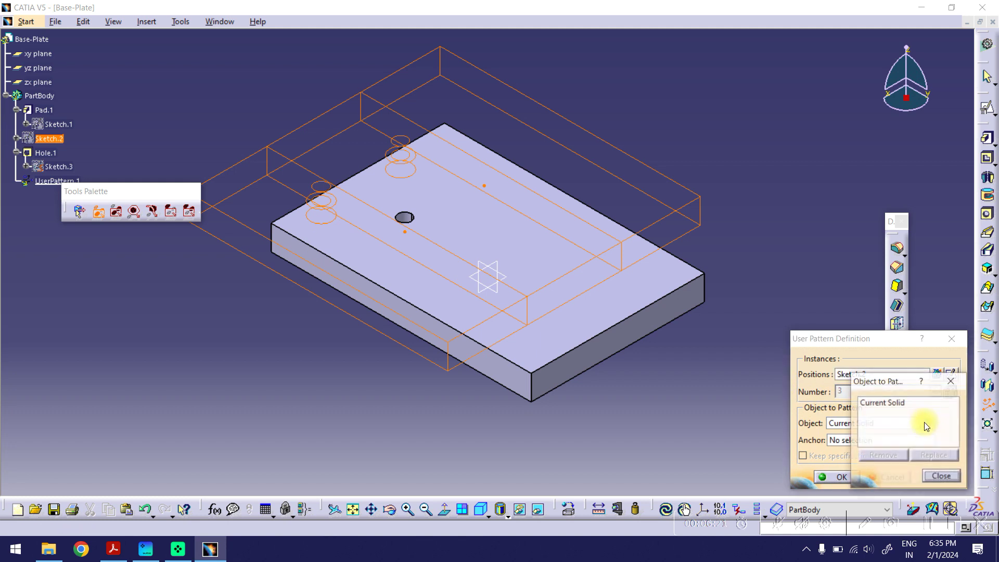
{"action": "left_click", "coordinate": [52, 154]}
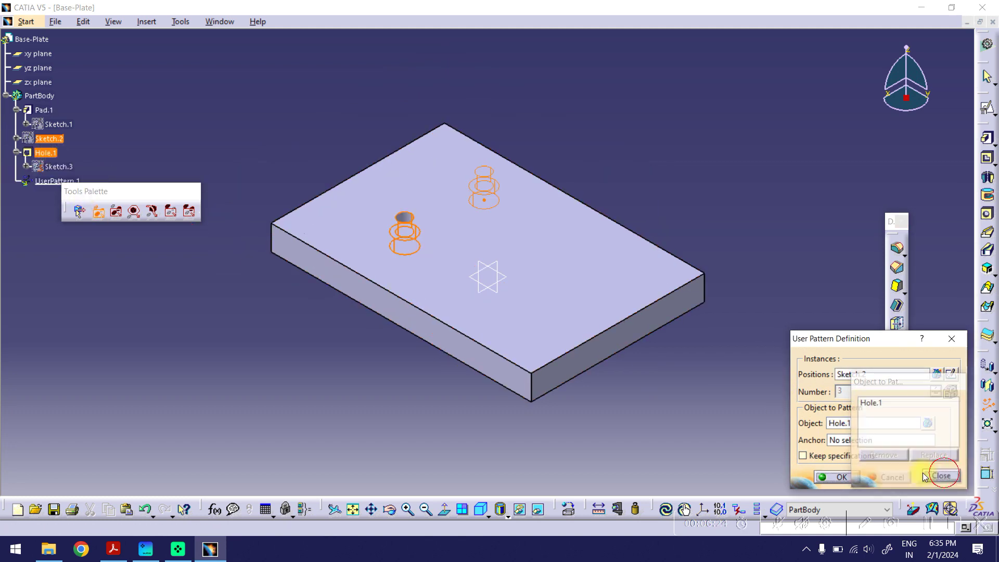
{"action": "left_click", "coordinate": [941, 475]}
{"action": "left_click", "coordinate": [844, 478]}
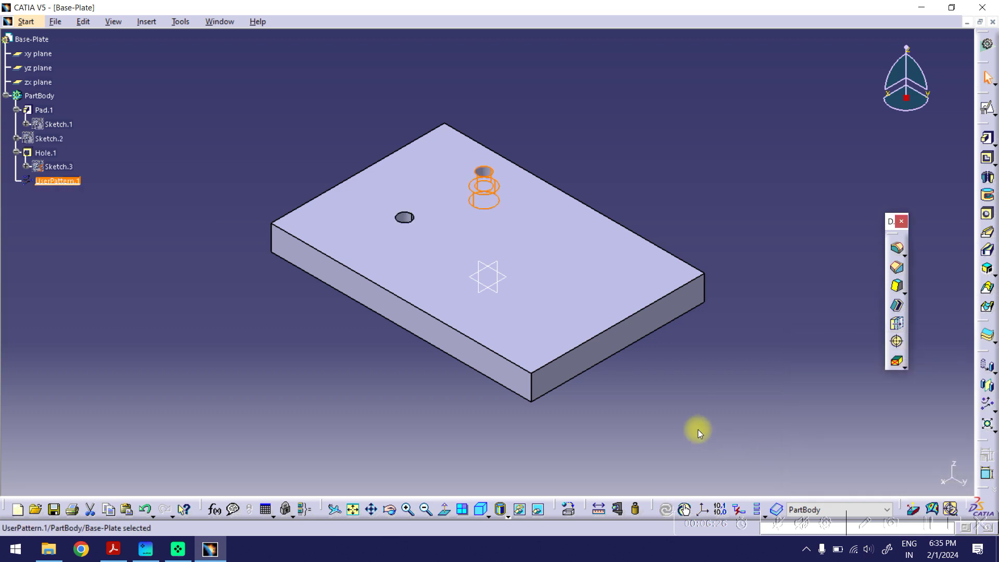
- Inspect the patterned holes and check the vertical positions of the left-hand "b" holes in the BASE PLATE v5 PDF drawing
{"action": "middle_click_drag", "start_coordinate": [626, 142], "coordinate": [639, 193]}
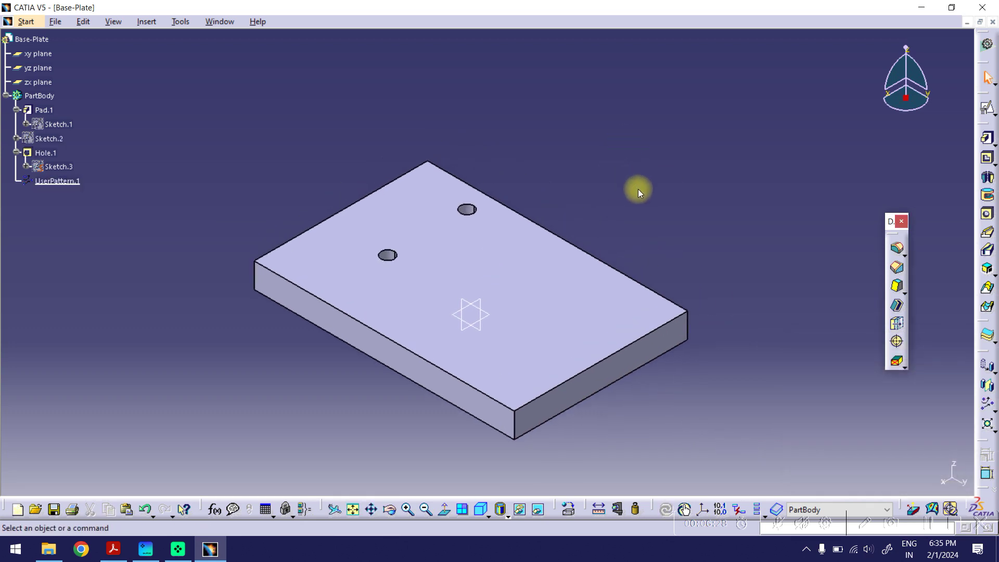
{"action": "middle_click_drag", "start_coordinate": [666, 246], "coordinate": [628, 229], "text": "ctrl"}
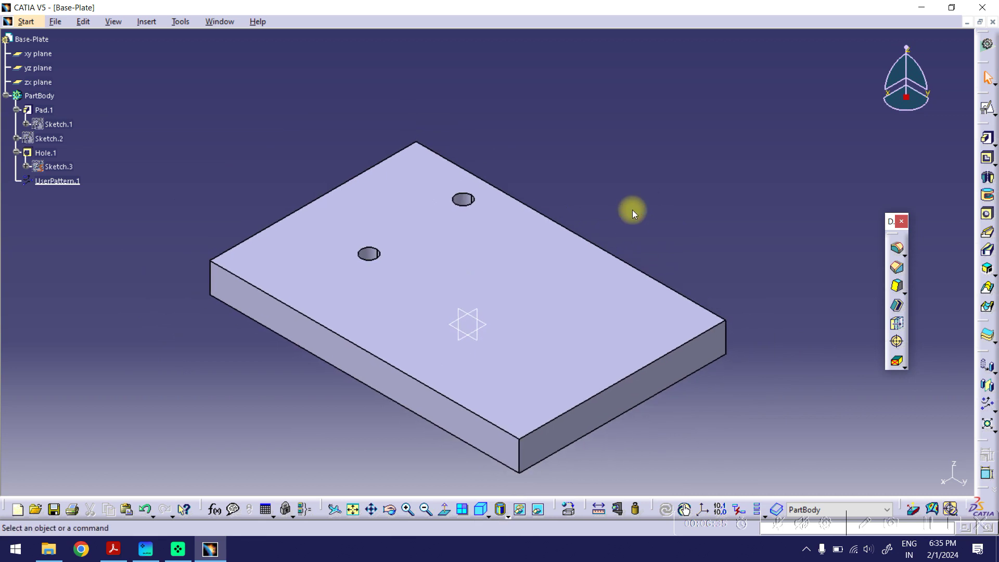
{"action": "left_click", "coordinate": [390, 509]}
{"action": "left_click_drag", "start_coordinate": [417, 441], "coordinate": [454, 426]}
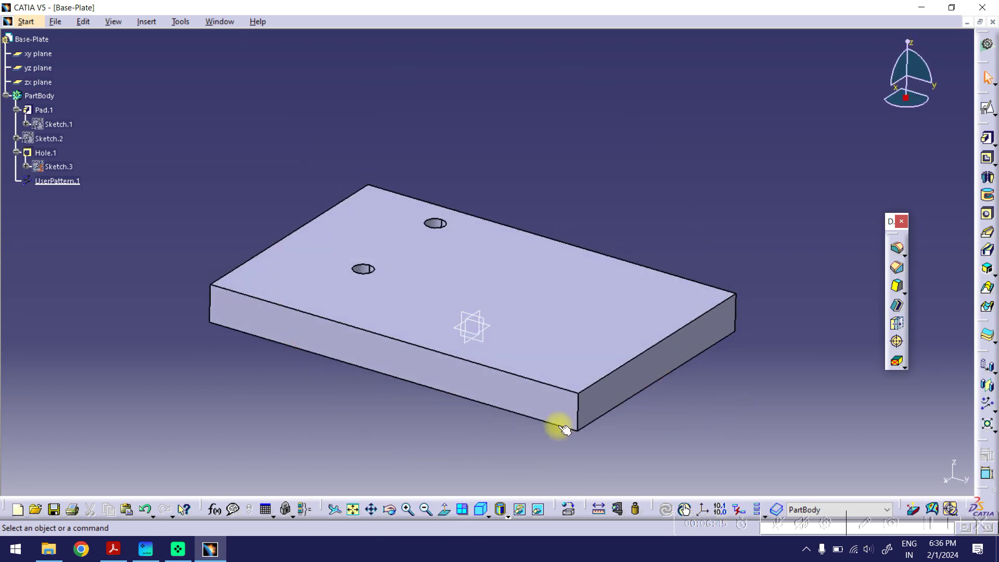
{"action": "left_click", "coordinate": [114, 548]}
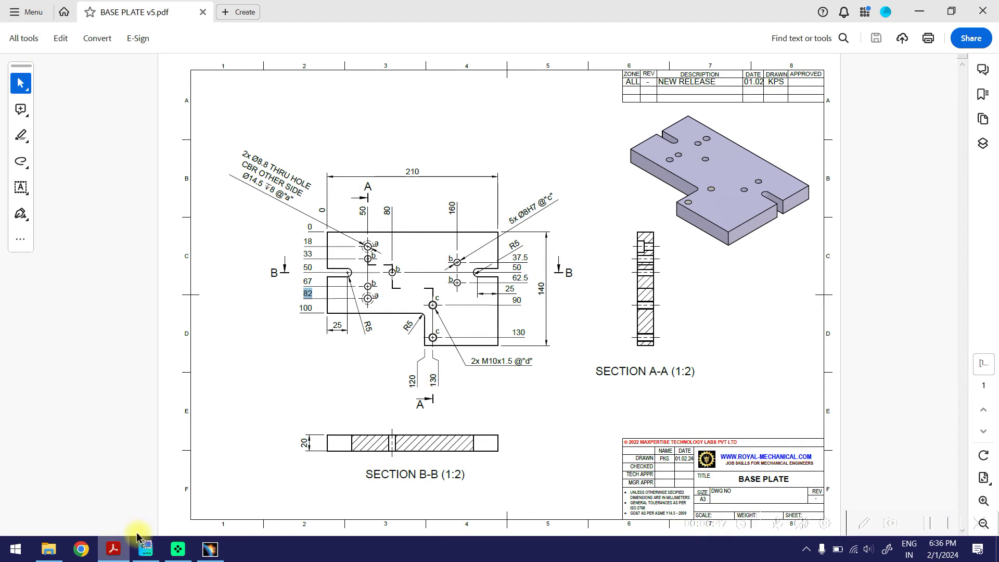
{"action": "double_click", "coordinate": [308, 253]}
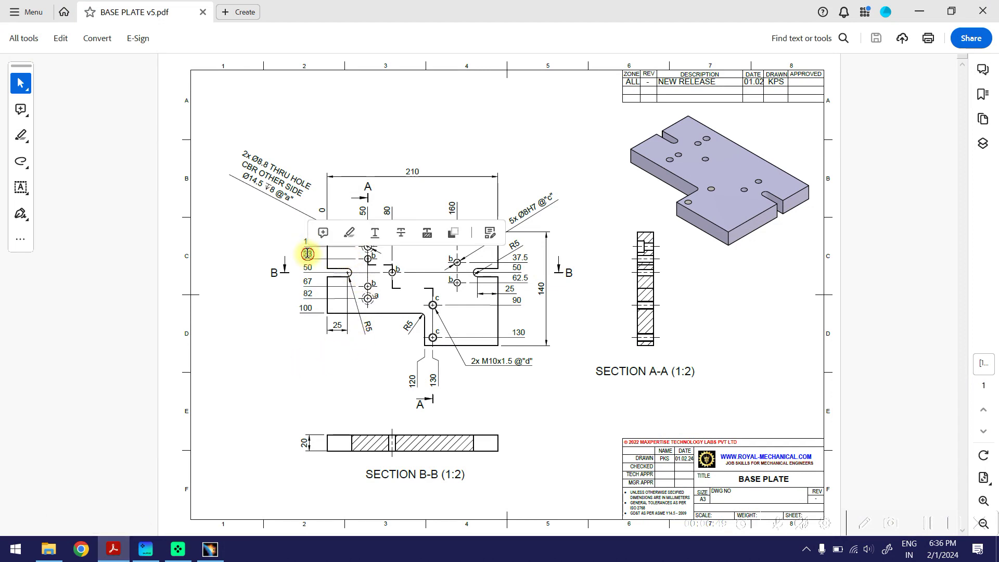
{"action": "double_click", "coordinate": [308, 281]}
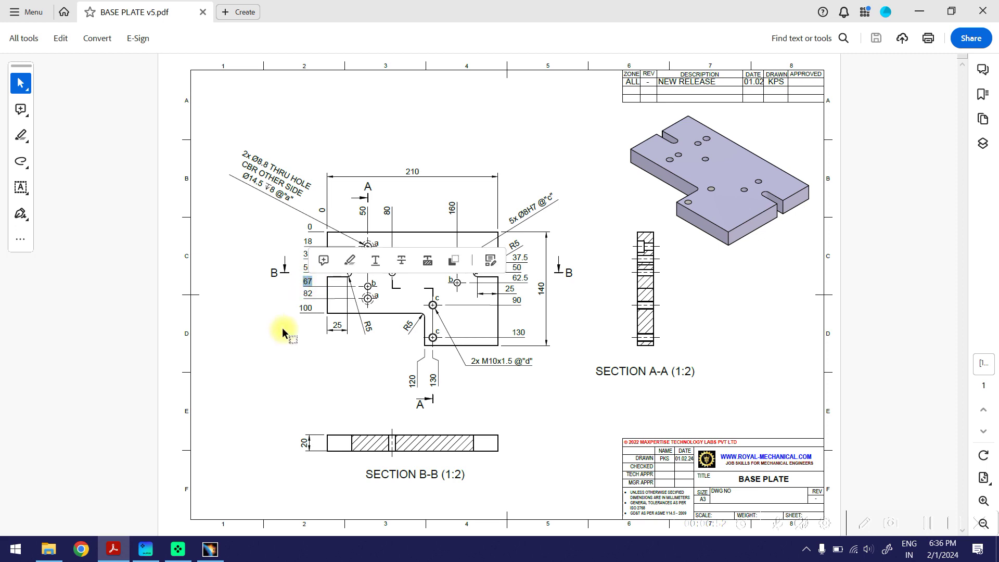
{"action": "left_click", "coordinate": [571, 317]}
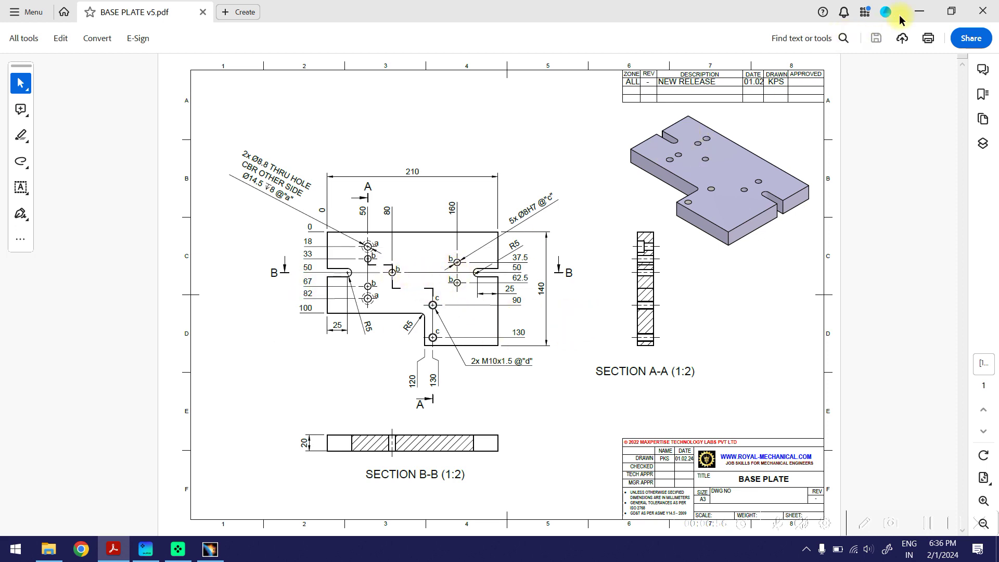
{"action": "left_click", "coordinate": [916, 12]}
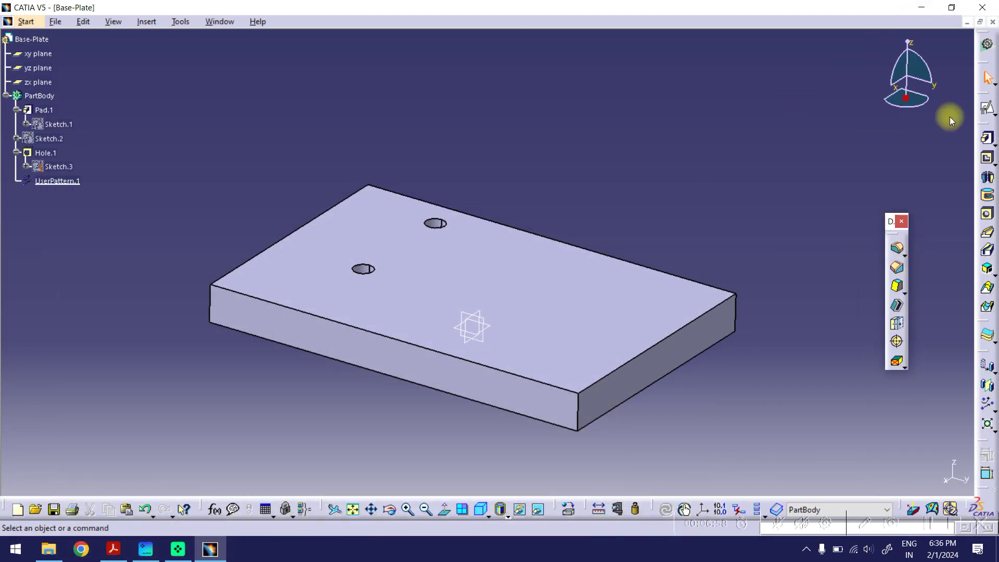
- Create a positioned sketch on the plate's top face with the axes swapped and the V direction reversed
{"action": "left_click", "coordinate": [987, 108]}
{"action": "left_click", "coordinate": [529, 255]}
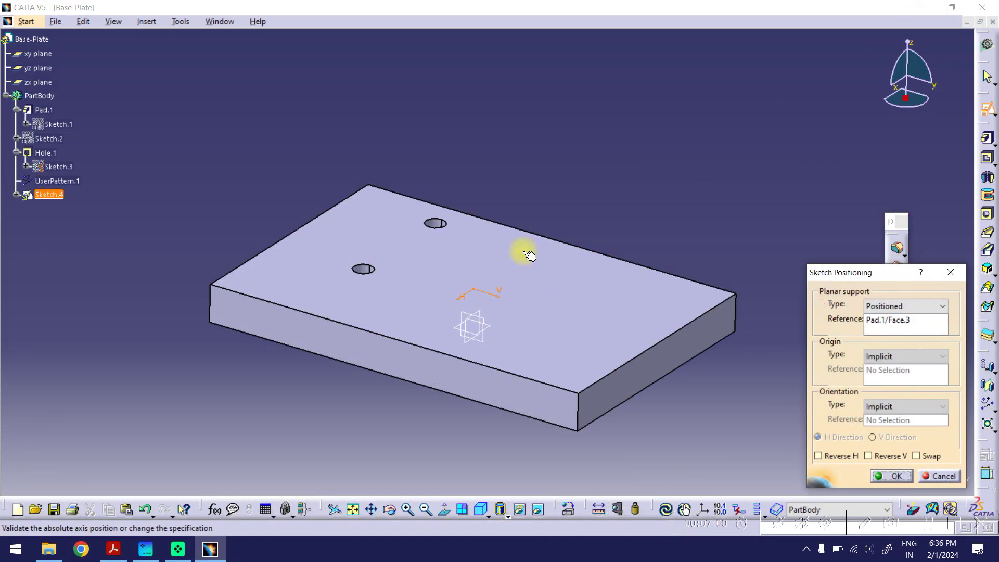
{"action": "left_click", "coordinate": [916, 456]}
{"action": "left_click", "coordinate": [891, 456]}
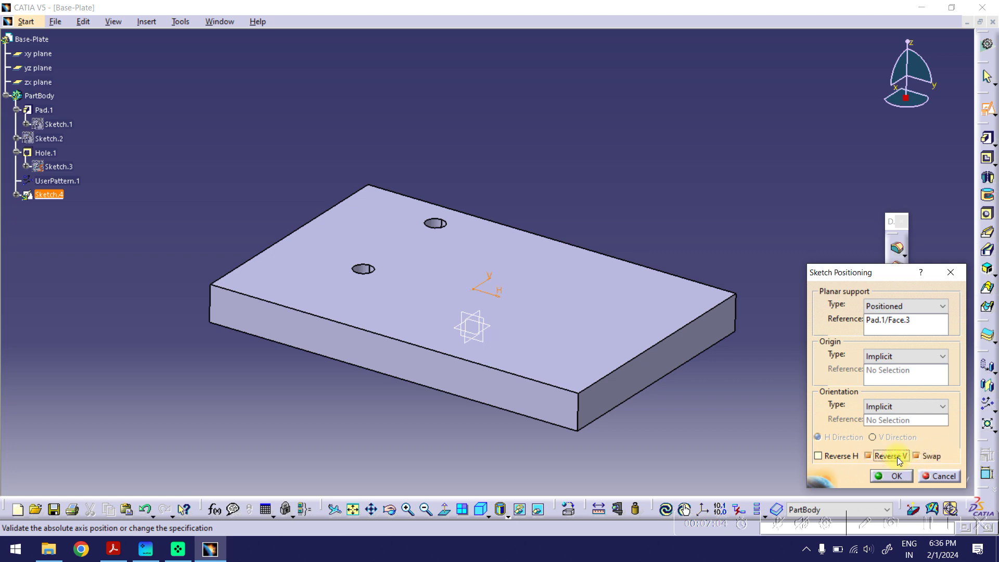
{"action": "left_click", "coordinate": [894, 477]}
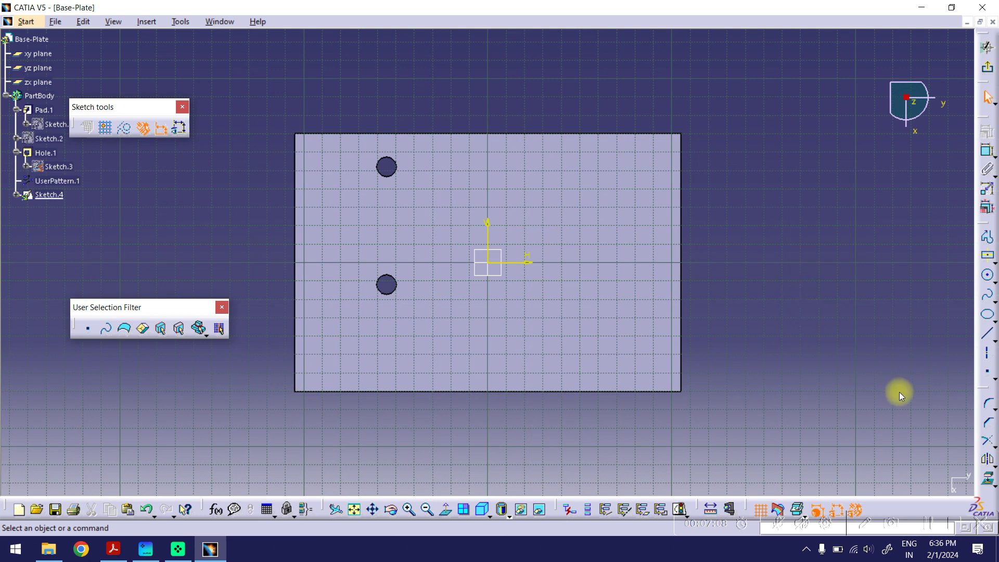
- Place five sketch points on the plate: two stacked between the counterbored holes, one near the middle and two stacked on the right side
{"action": "left_click", "coordinate": [986, 372]}
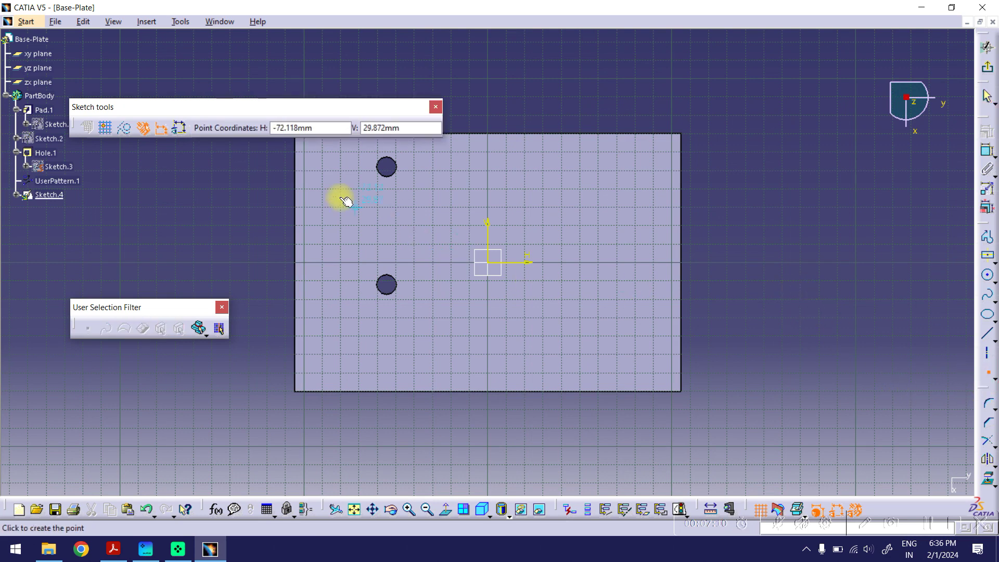
{"action": "left_click", "coordinate": [386, 197]}
{"action": "left_click", "coordinate": [386, 253]}
{"action": "left_click", "coordinate": [455, 221]}
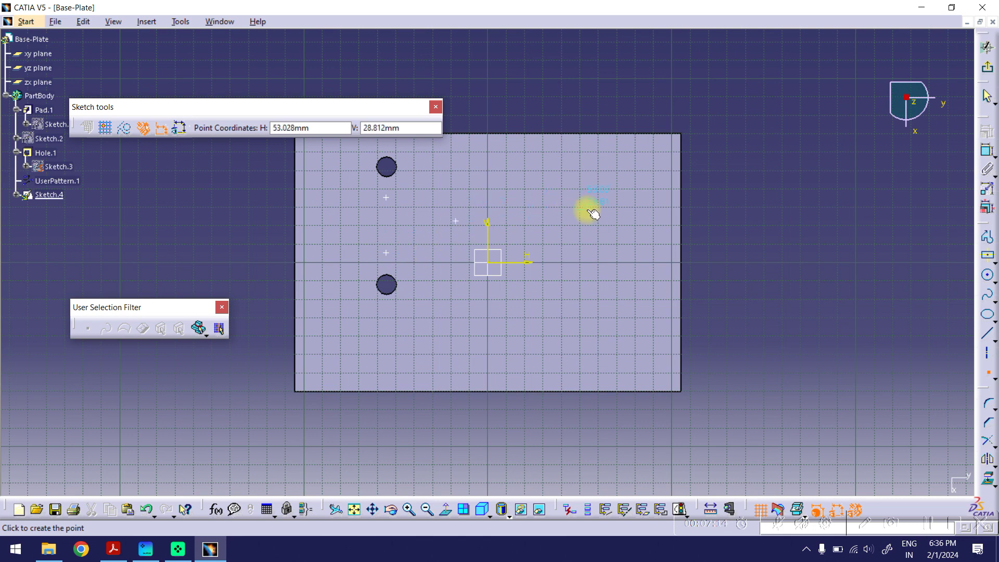
{"action": "left_click", "coordinate": [587, 209]}
{"action": "left_click", "coordinate": [594, 273]}
{"action": "middle_click_drag", "start_coordinate": [669, 263], "coordinate": [734, 304]}
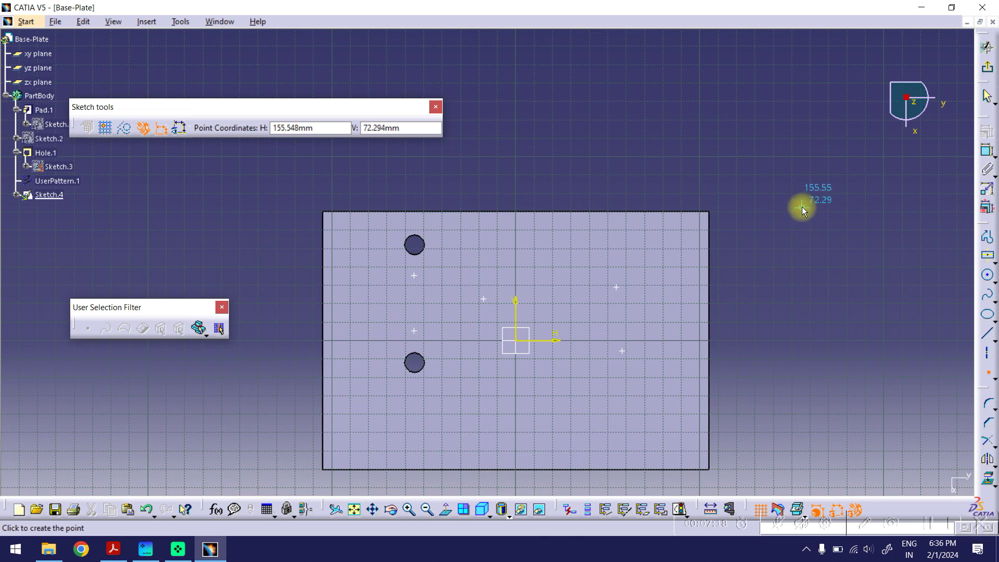
- Draw one line joining the two left-hand points and another joining the two right-hand points
{"action": "left_click", "coordinate": [988, 334]}
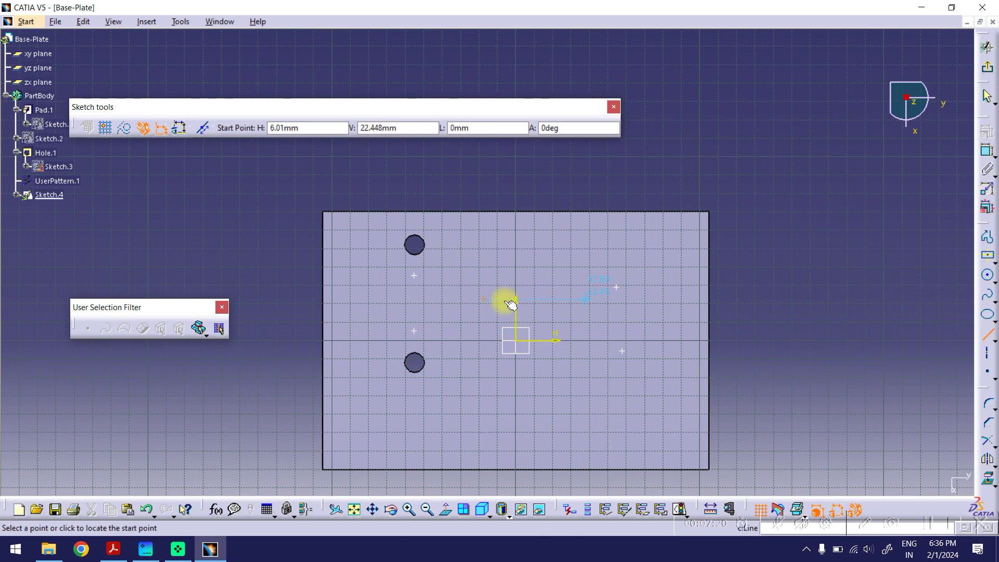
{"action": "left_click", "coordinate": [415, 275]}
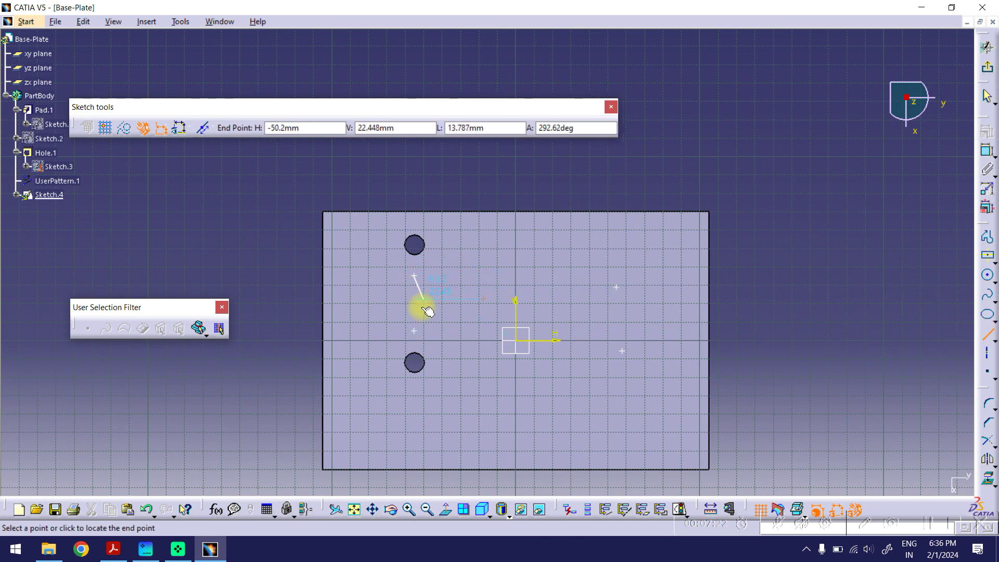
{"action": "left_click", "coordinate": [414, 330]}
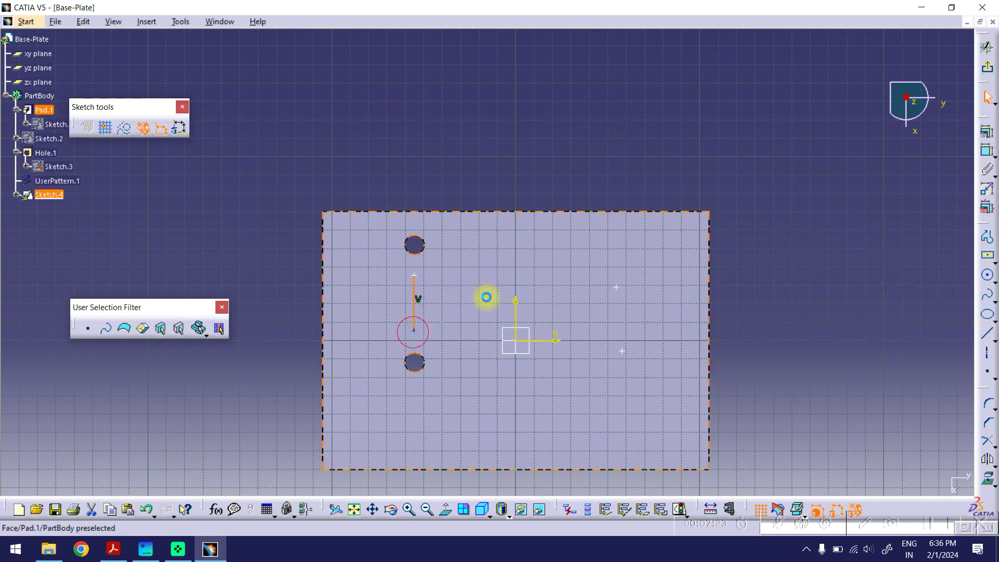
{"action": "left_click", "coordinate": [987, 335]}
{"action": "left_click", "coordinate": [616, 286]}
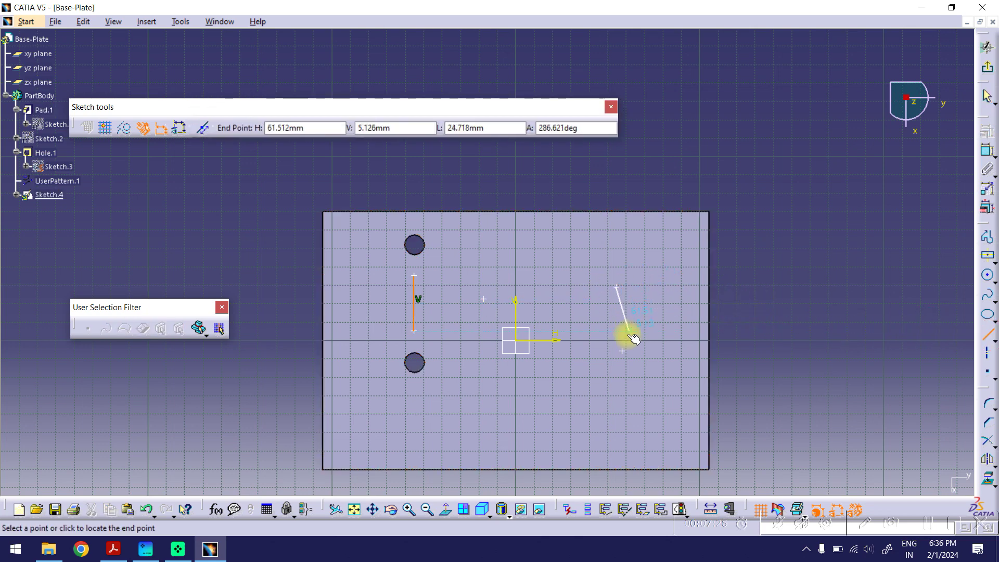
{"action": "left_click", "coordinate": [624, 353]}
{"action": "left_click", "coordinate": [773, 275]}
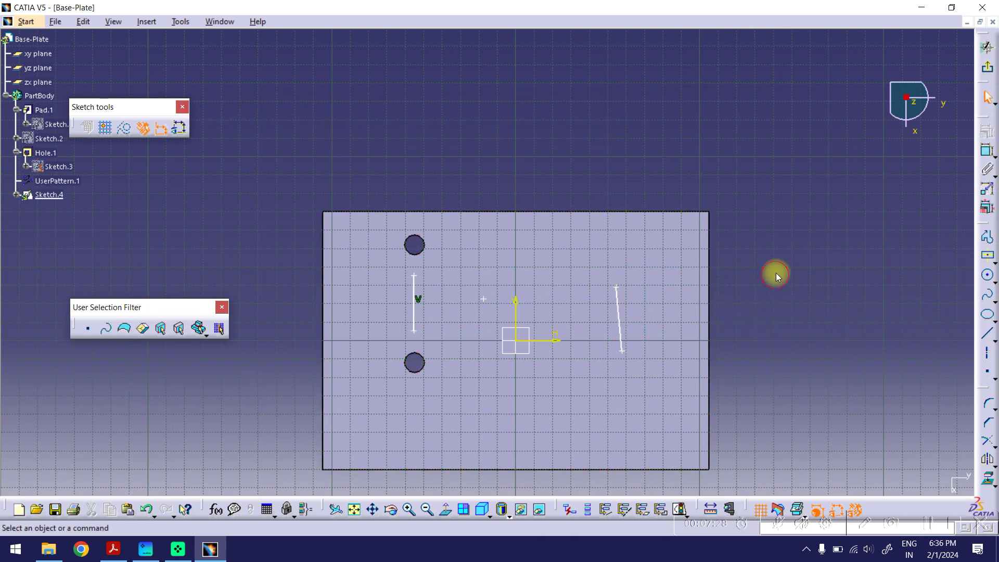
- Constrain the line between the two right-hand points to be vertical
{"action": "left_click", "coordinate": [620, 312]}
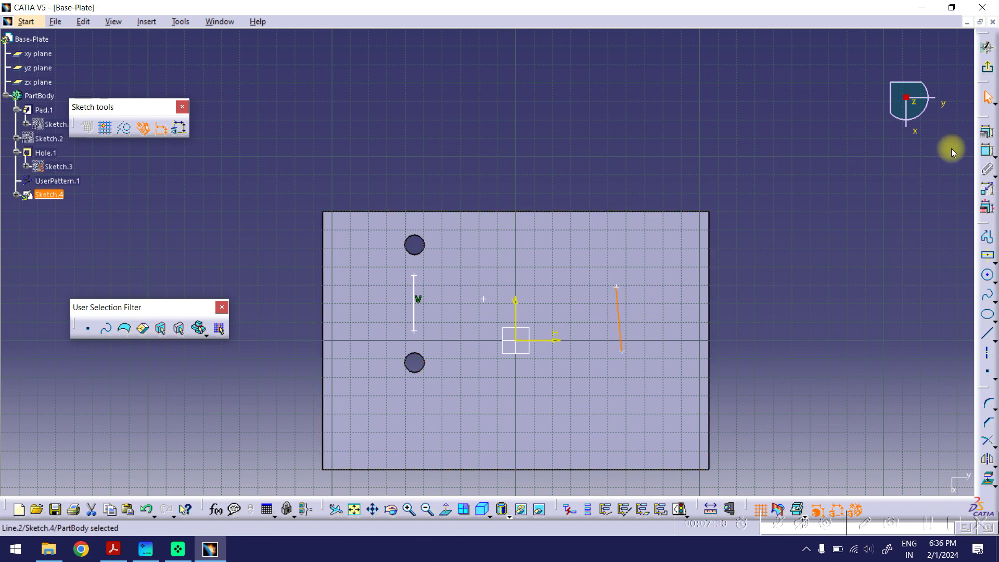
{"action": "left_click", "coordinate": [987, 130]}
{"action": "left_click", "coordinate": [915, 399]}
{"action": "left_click", "coordinate": [892, 477]}
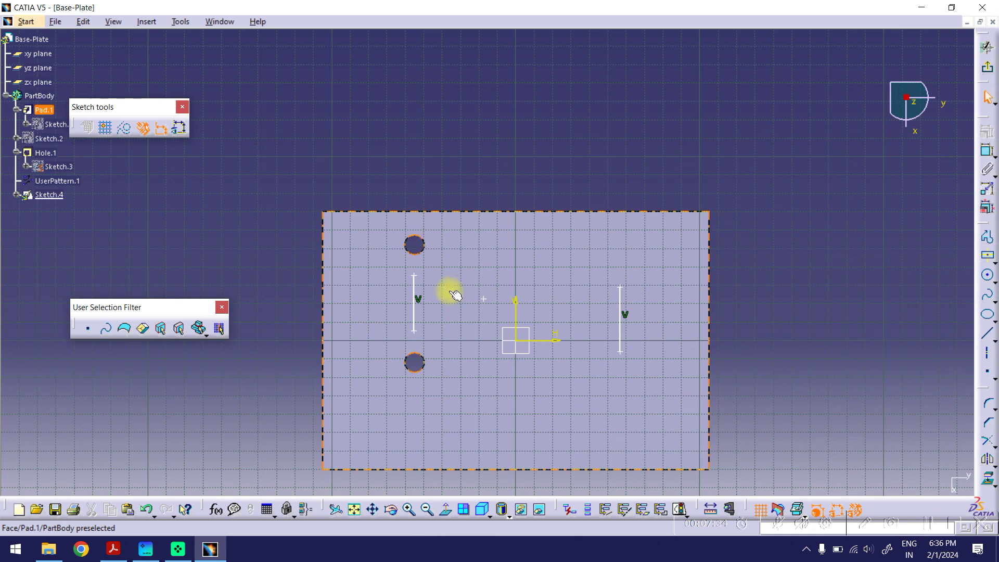
- Convert the left-hand and right-hand vertical lines into construction elements
{"action": "right_click", "coordinate": [414, 288]}
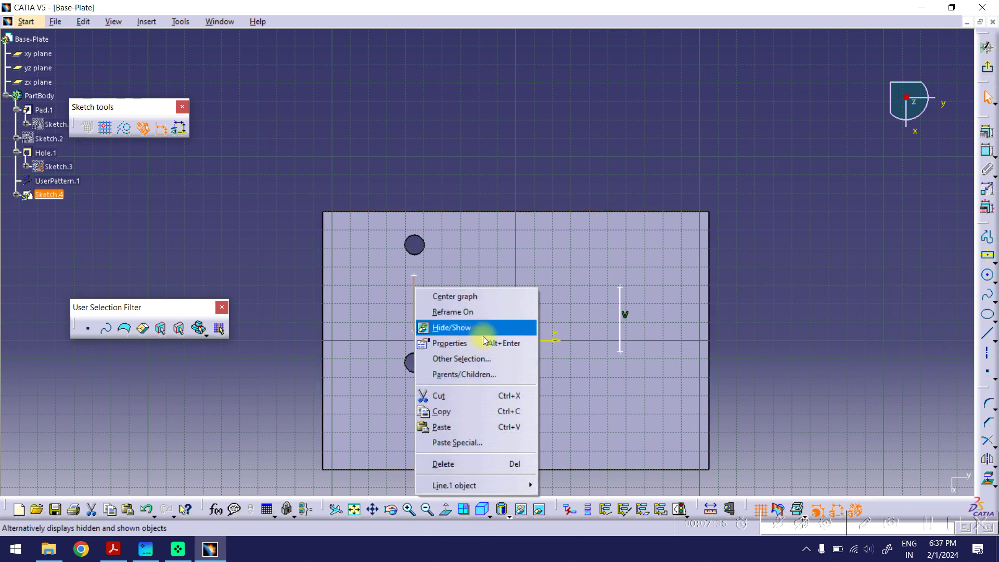
{"action": "mouse_move", "coordinate": [482, 487]}
{"action": "left_click", "coordinate": [568, 485]}
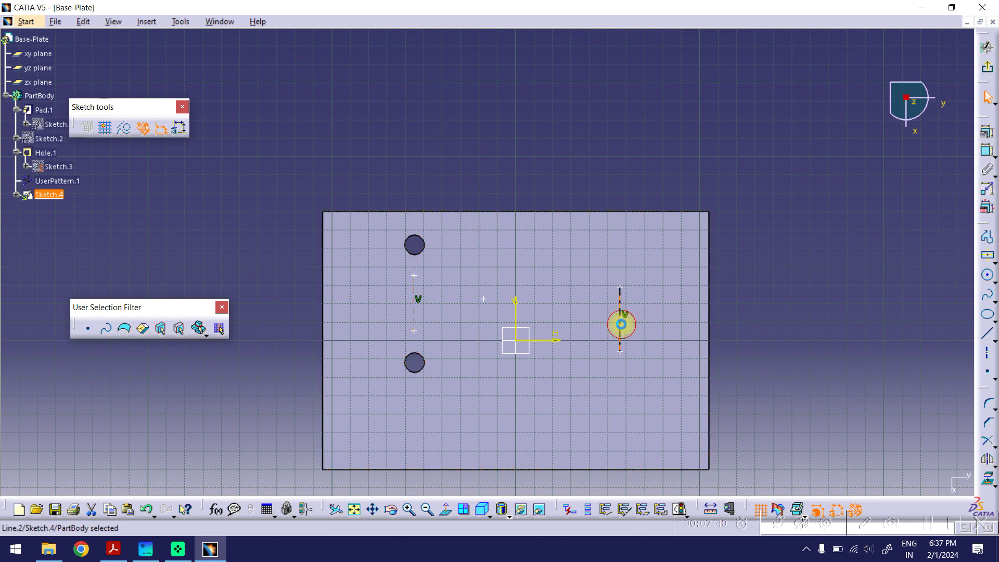
{"action": "right_click", "coordinate": [620, 325]}
{"action": "mouse_move", "coordinate": [668, 526]}
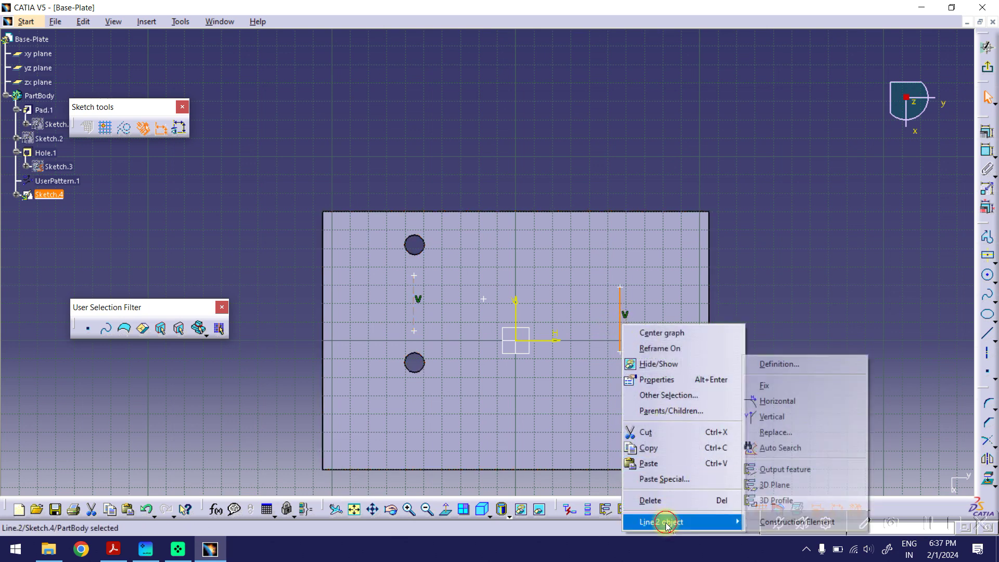
{"action": "left_click", "coordinate": [796, 521]}
{"action": "middle_click_drag", "start_coordinate": [827, 339], "coordinate": [821, 305]}
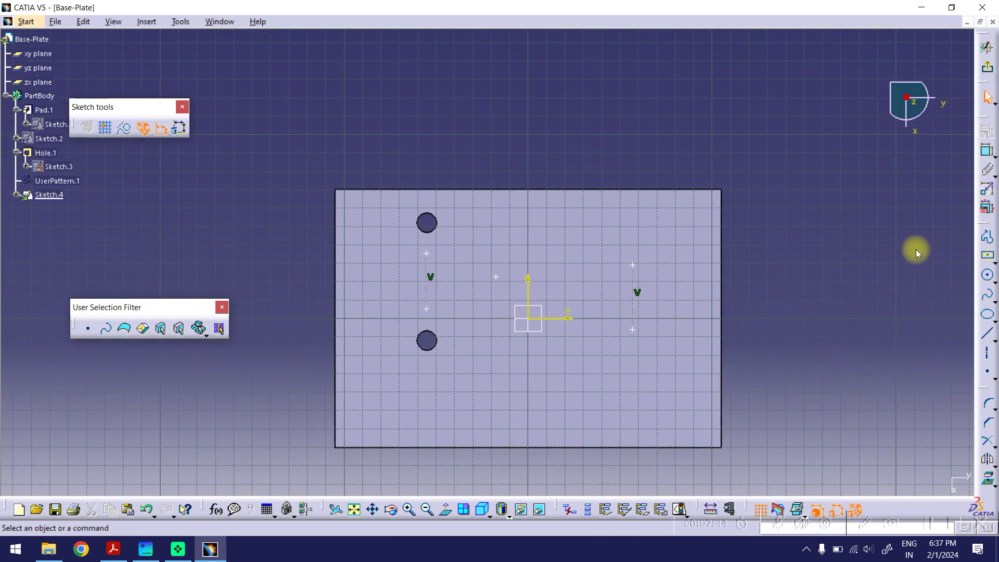
- Dimension the horizontal distances from the plate's left edge to the left construction line, the middle point and the right construction line
{"action": "left_click", "coordinate": [987, 150]}
{"action": "left_click", "coordinate": [334, 224]}
{"action": "left_click", "coordinate": [426, 269]}
{"action": "left_click", "coordinate": [395, 129]}
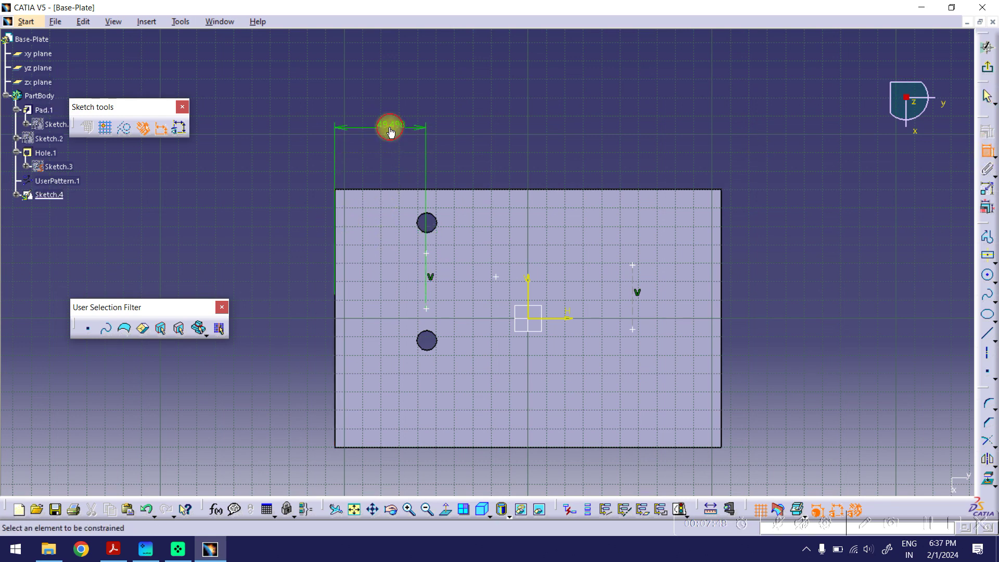
{"action": "left_click", "coordinate": [340, 231]}
{"action": "left_click", "coordinate": [497, 277]}
{"action": "left_click", "coordinate": [467, 93]}
{"action": "left_click", "coordinate": [337, 240]}
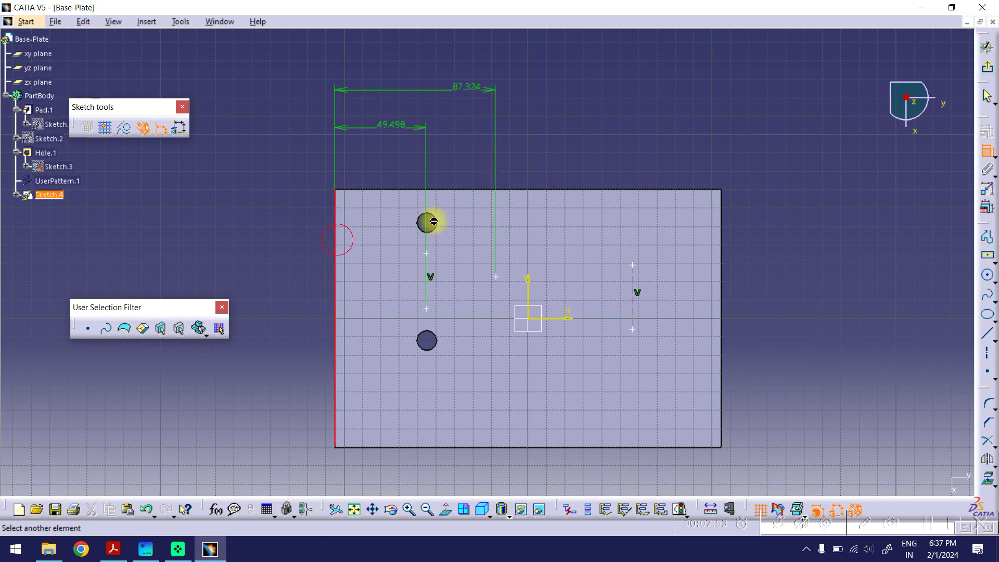
{"action": "left_click", "coordinate": [633, 278]}
{"action": "left_click", "coordinate": [533, 69]}
{"action": "middle_click_drag", "start_coordinate": [547, 145], "coordinate": [594, 161]}
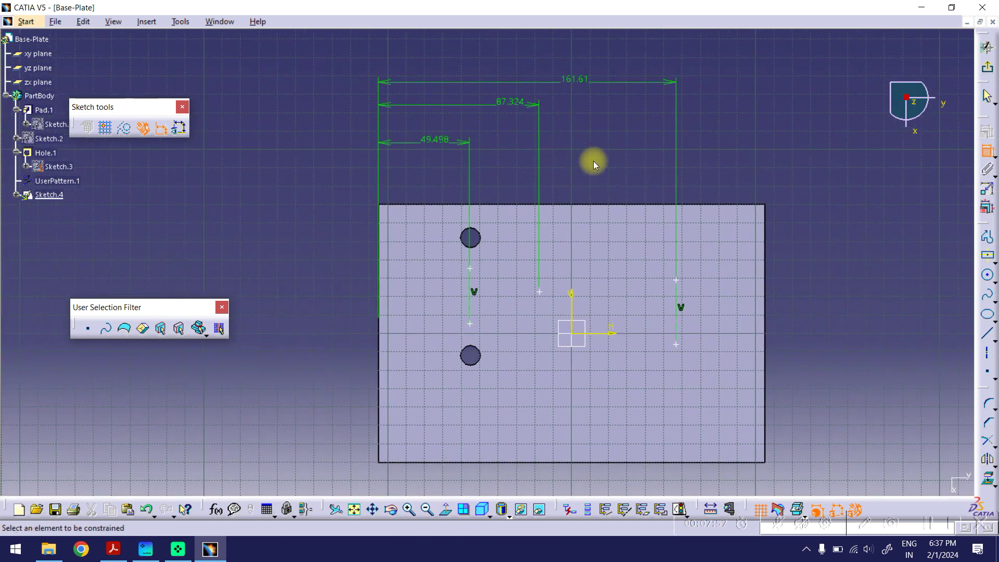
- Dimension the vertical distances from the plate's upper edge to both left-hand points
{"action": "left_click", "coordinate": [416, 205]}
{"action": "left_click", "coordinate": [470, 269]}
{"action": "left_click", "coordinate": [336, 232]}
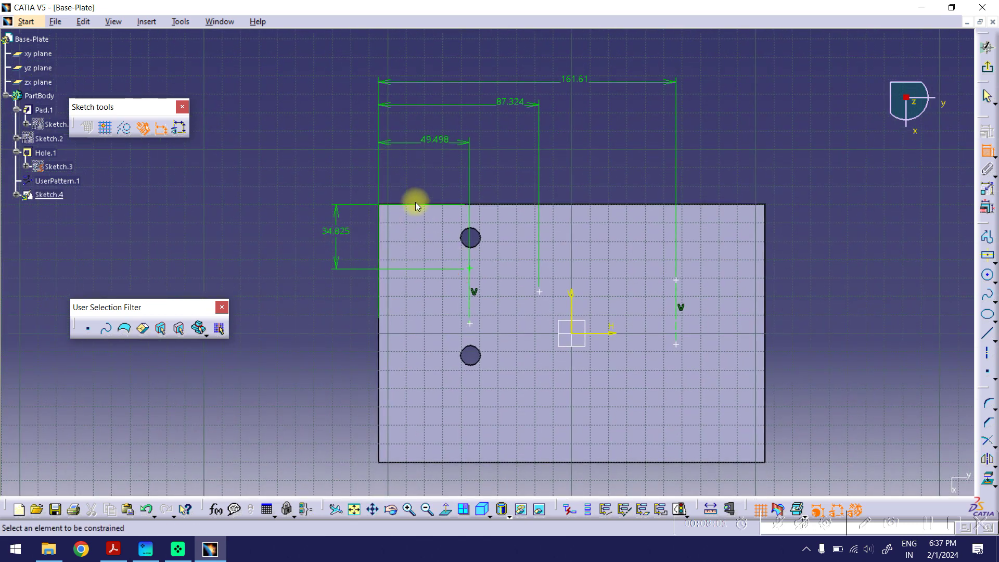
{"action": "left_click", "coordinate": [415, 205]}
{"action": "left_click", "coordinate": [473, 325]}
{"action": "left_click", "coordinate": [292, 281]}
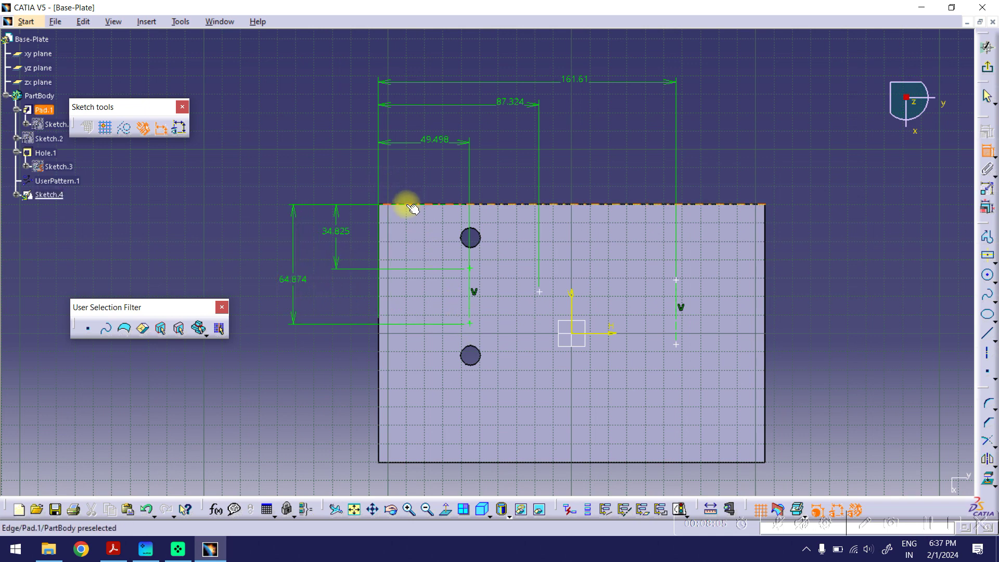
- Dimension the vertical distances from the plate's upper edge to the middle point and both right-hand points
{"action": "left_click", "coordinate": [413, 206]}
{"action": "left_click", "coordinate": [677, 279]}
{"action": "left_click", "coordinate": [797, 233]}
{"action": "left_click", "coordinate": [585, 206]}
{"action": "left_click", "coordinate": [539, 292]}
{"action": "left_click", "coordinate": [836, 264]}
{"action": "left_click", "coordinate": [576, 205]}
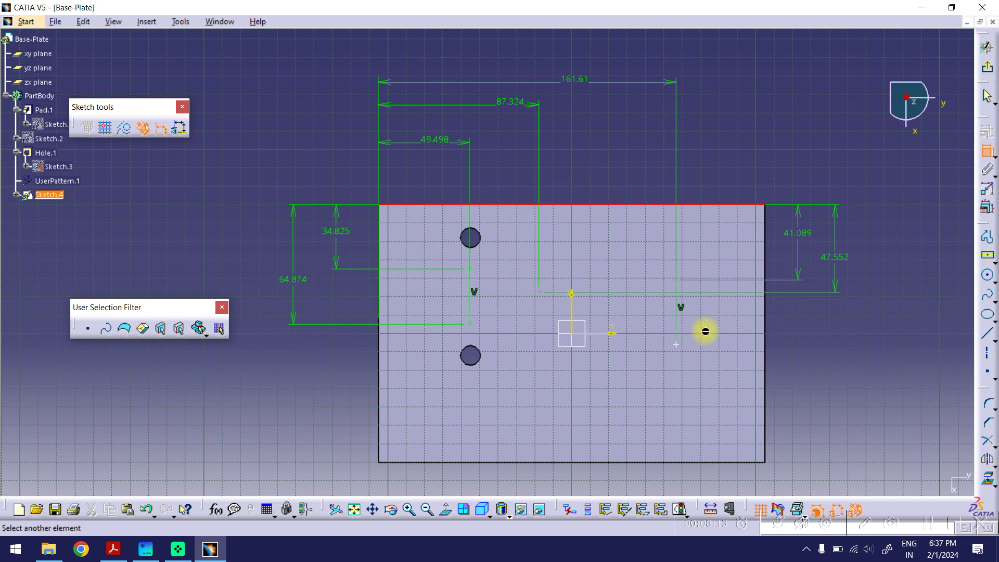
{"action": "left_click", "coordinate": [676, 345]}
{"action": "left_click", "coordinate": [879, 284]}
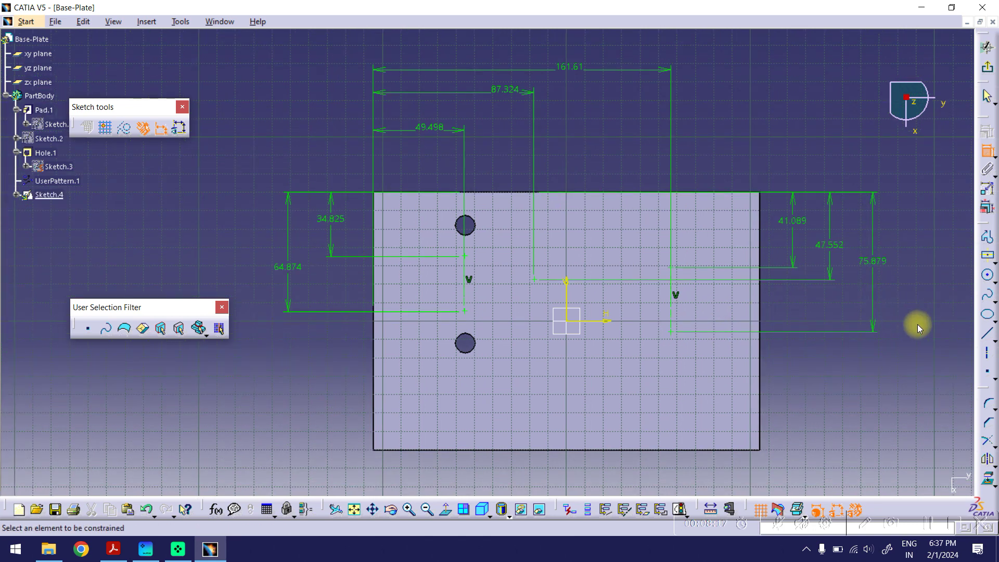
{"action": "middle_click_drag", "start_coordinate": [638, 148], "coordinate": [628, 157]}
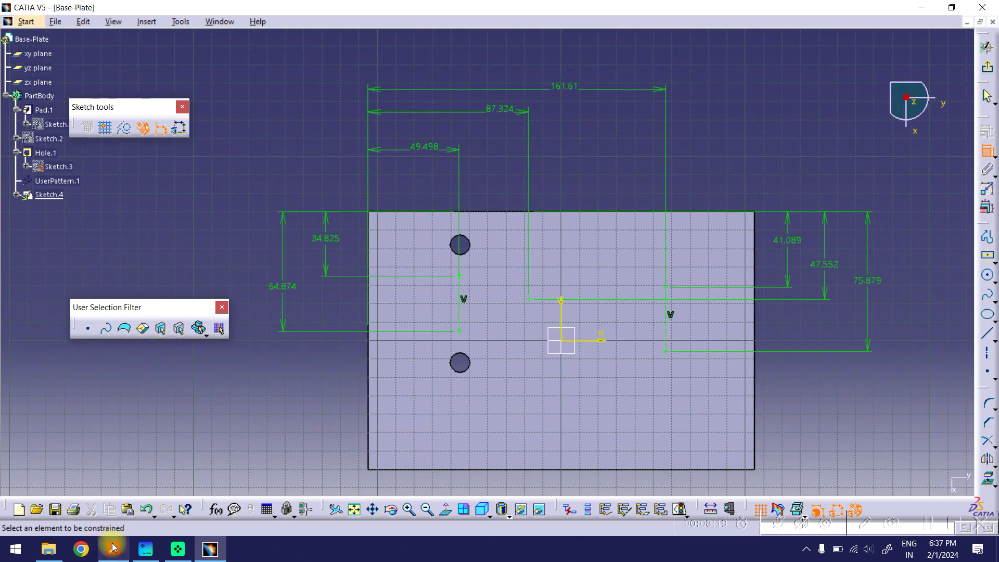
- Check the "b" holes' horizontal positions in the BASE PLATE v5 PDF drawing and set the left construction line's distance from the plate's left edge to 50 mm
{"action": "left_click", "coordinate": [113, 549]}
{"action": "double_click", "coordinate": [363, 212]}
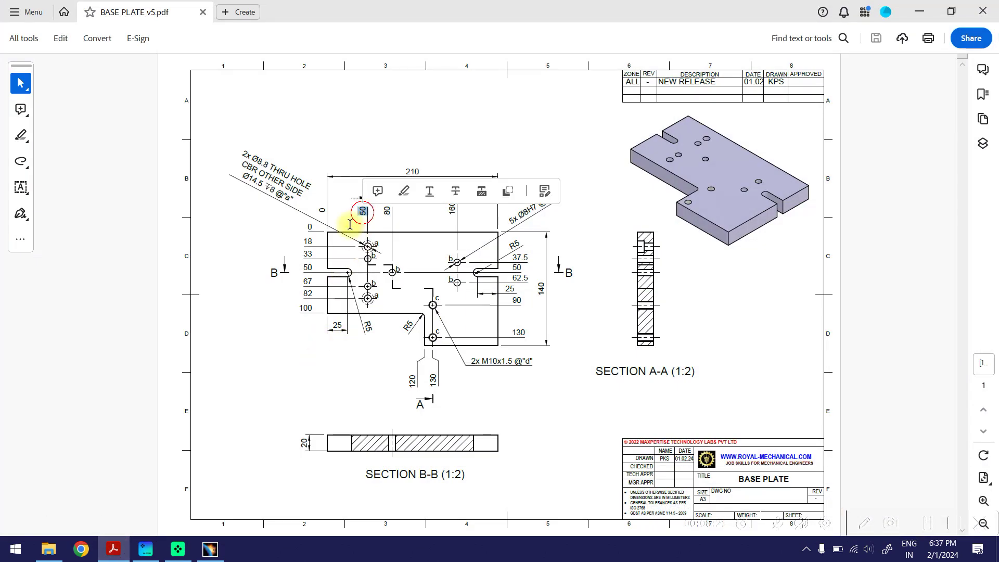
{"action": "double_click", "coordinate": [386, 212]}
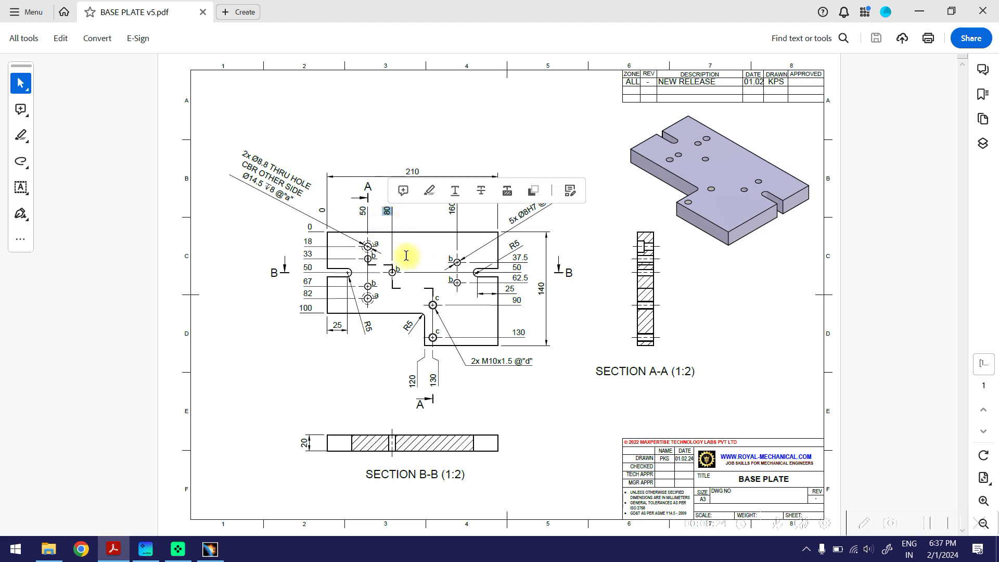
{"action": "double_click", "coordinate": [452, 208]}
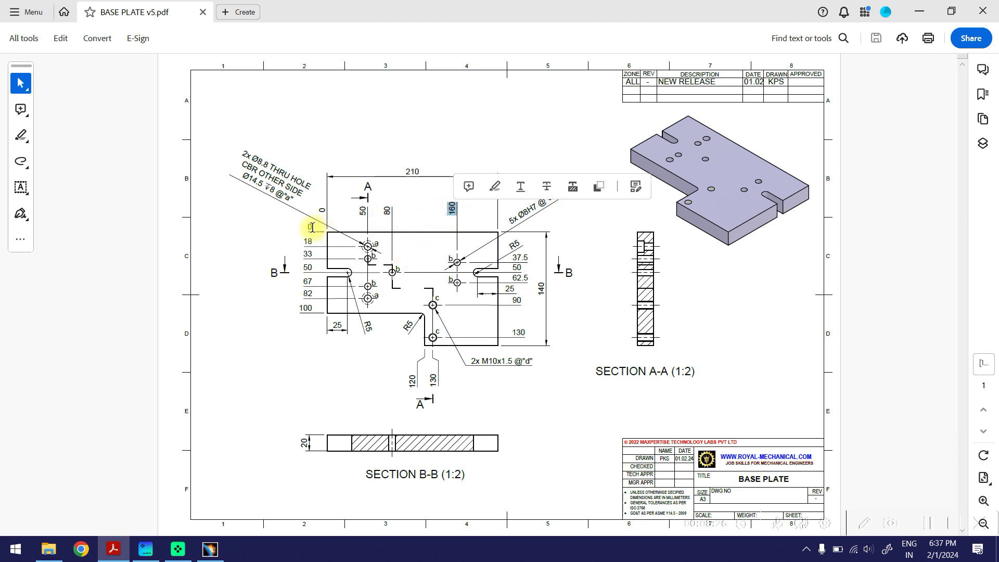
{"action": "left_click", "coordinate": [920, 10]}
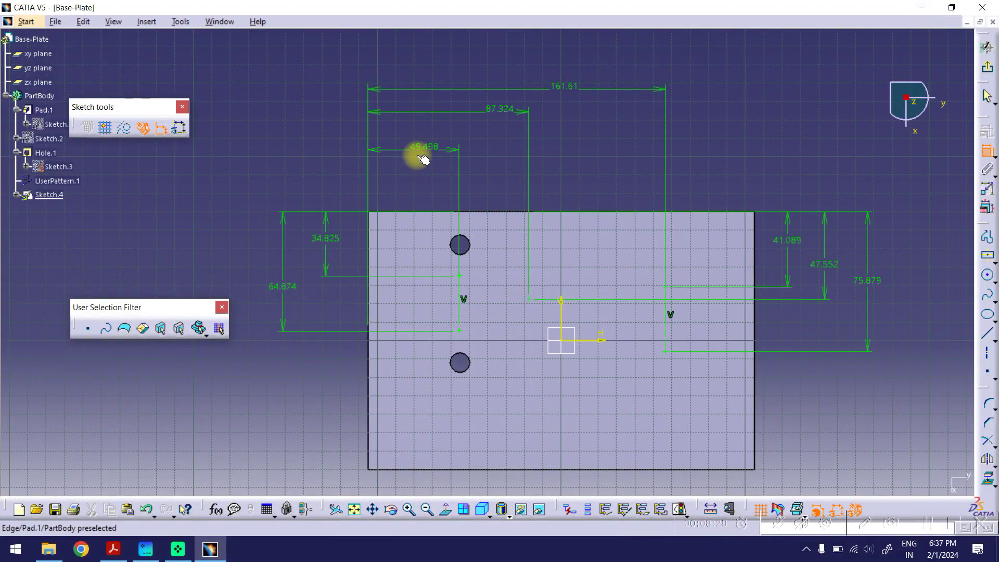
{"action": "double_click", "coordinate": [412, 160]}
{"action": "type", "text": "50"}
{"action": "key", "text": "Return"}
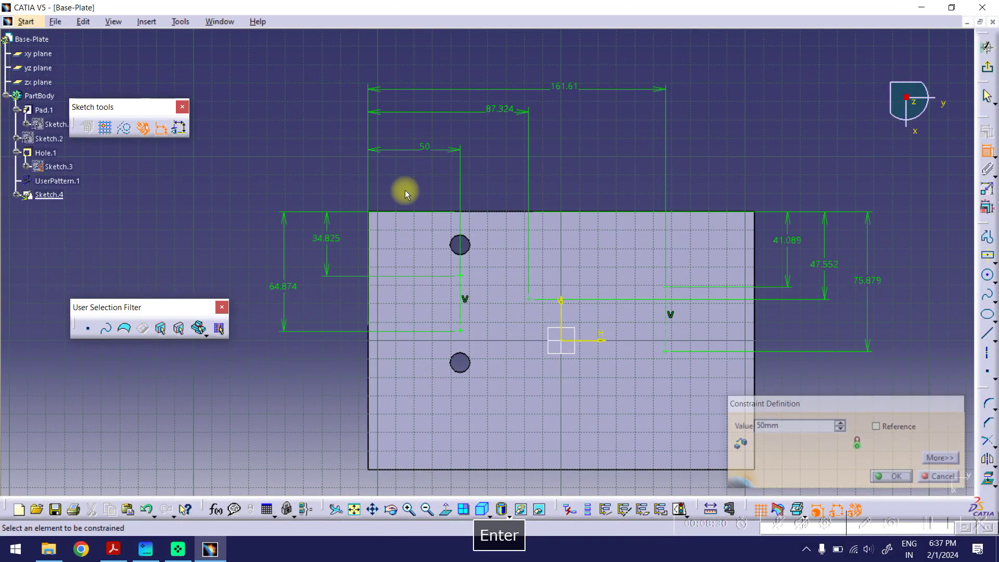
- Set the distances from the plate's left edge to 80 mm for the middle point and 160 mm for the right construction line
{"action": "double_click", "coordinate": [504, 112]}
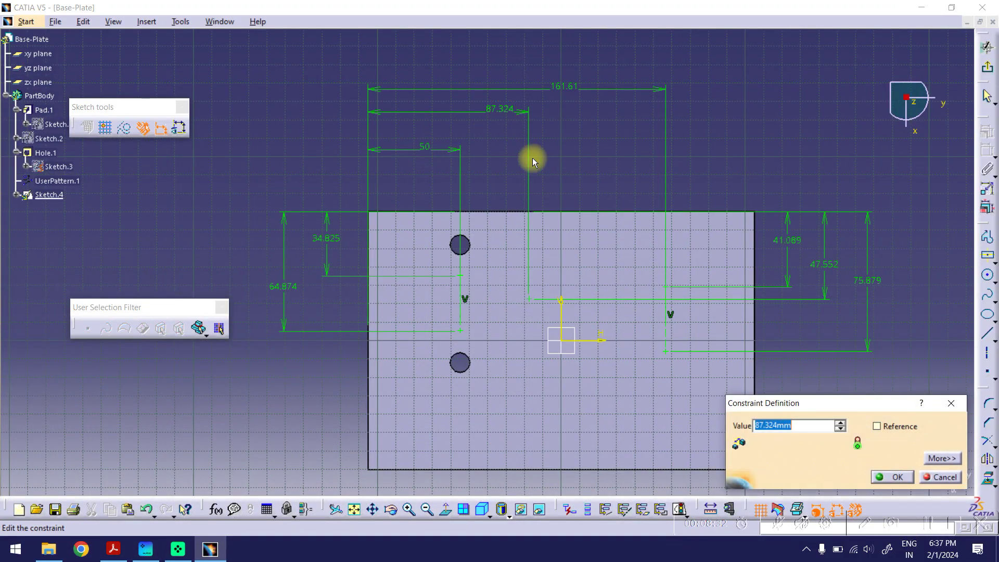
{"action": "type", "text": "80"}
{"action": "key", "text": "Return"}
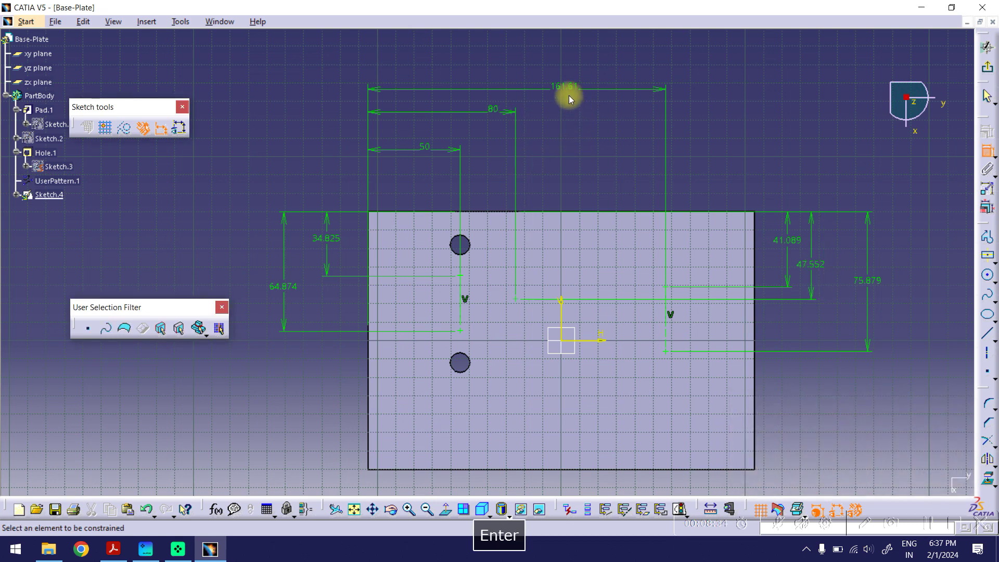
{"action": "double_click", "coordinate": [568, 85]}
{"action": "type", "text": "160"}
{"action": "key", "text": "Return"}
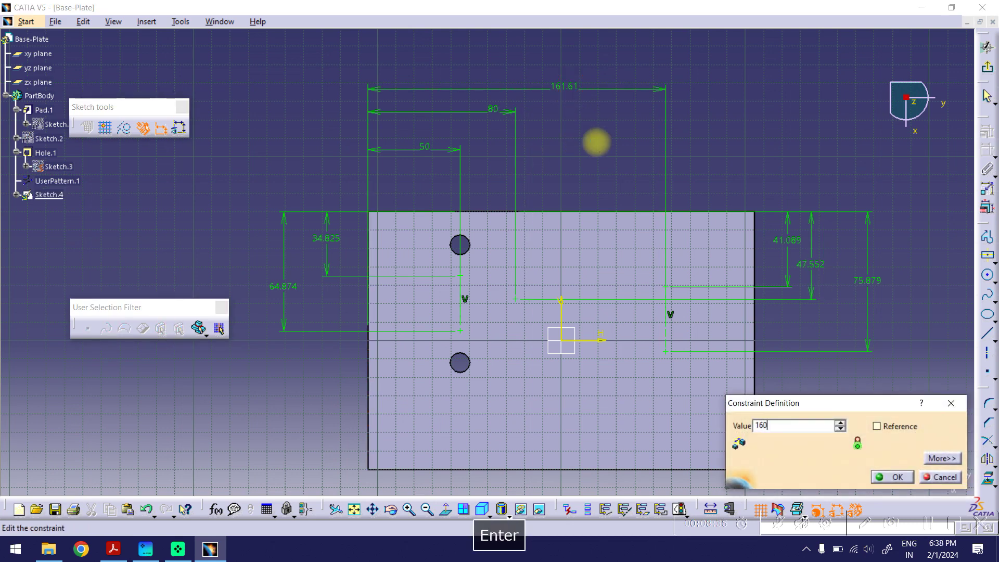
- Check the left "b" holes' vertical positions in the PDF drawing and set the upper left point's distance from the upper edge to 33 mm
{"action": "left_click", "coordinate": [114, 549]}
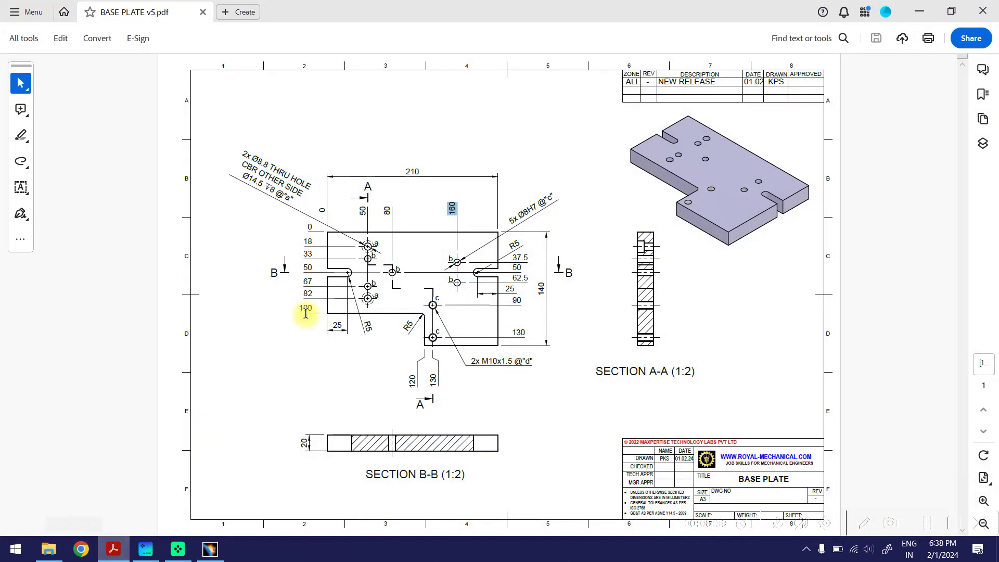
{"action": "double_click", "coordinate": [311, 256]}
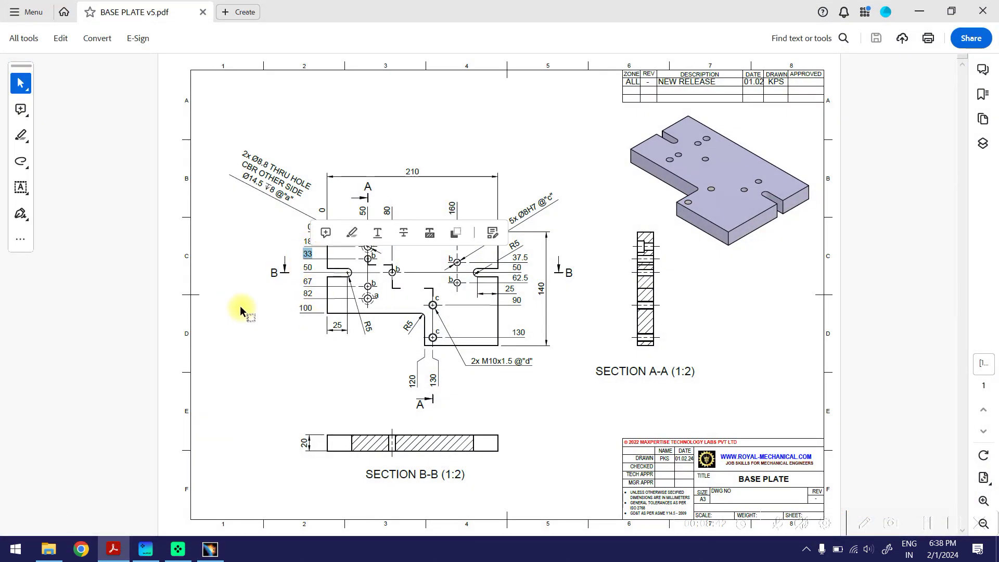
{"action": "double_click", "coordinate": [308, 282]}
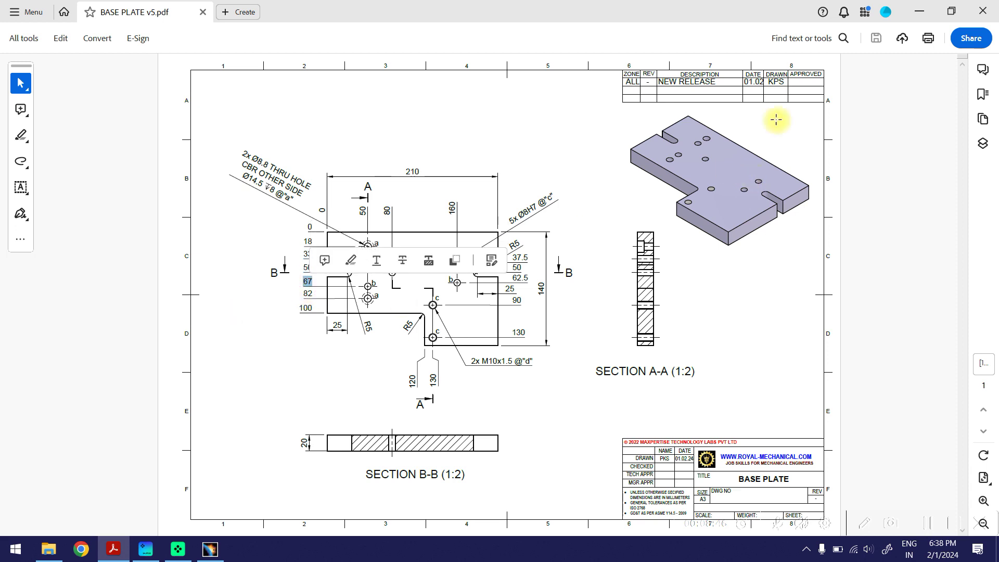
{"action": "left_click", "coordinate": [919, 11]}
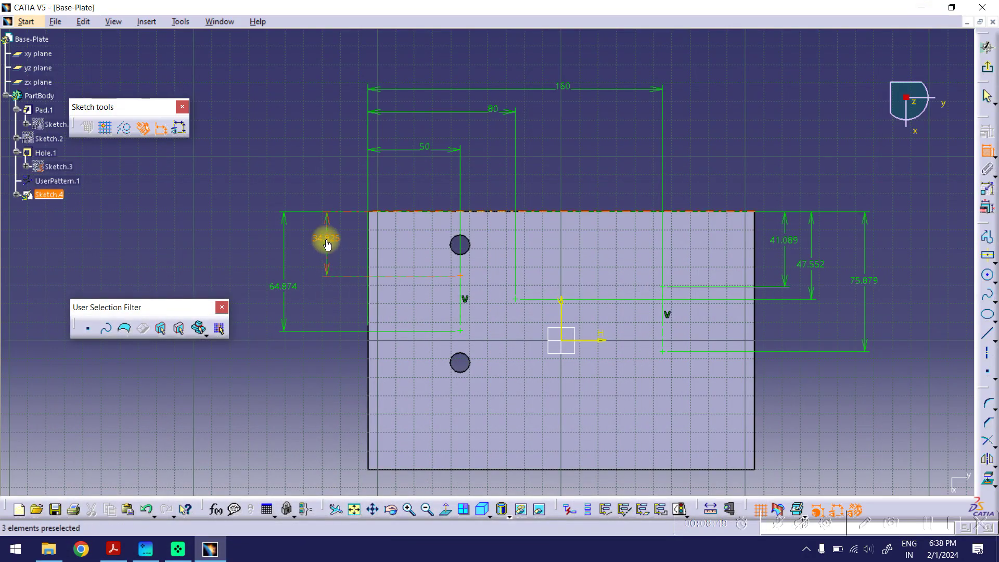
{"action": "double_click", "coordinate": [327, 243]}
{"action": "type", "text": "33"}
{"action": "key", "text": "Return"}
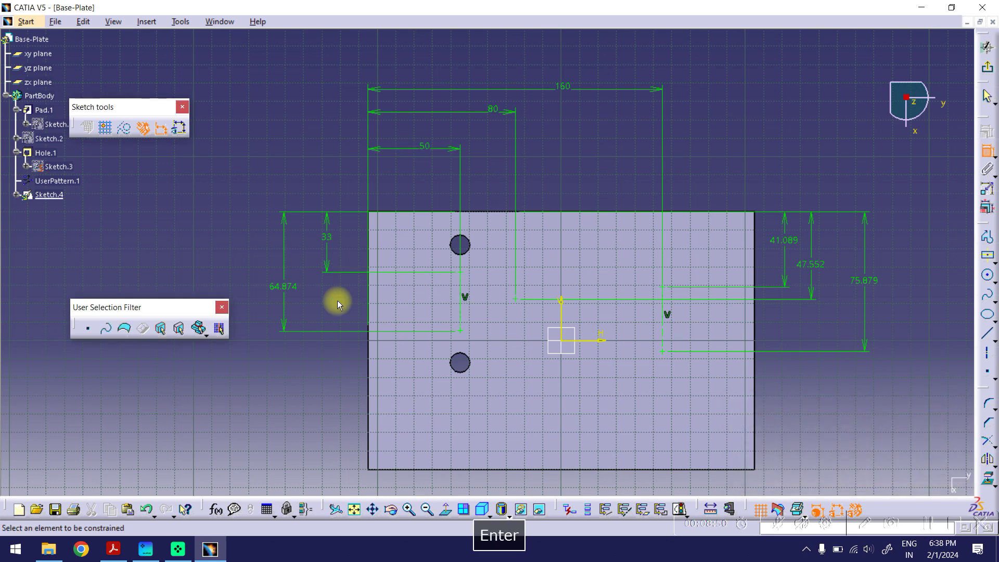
- Set the lower left point's distance from the plate's upper edge to 67 mm
{"action": "double_click", "coordinate": [285, 286]}
{"action": "type", "text": "67"}
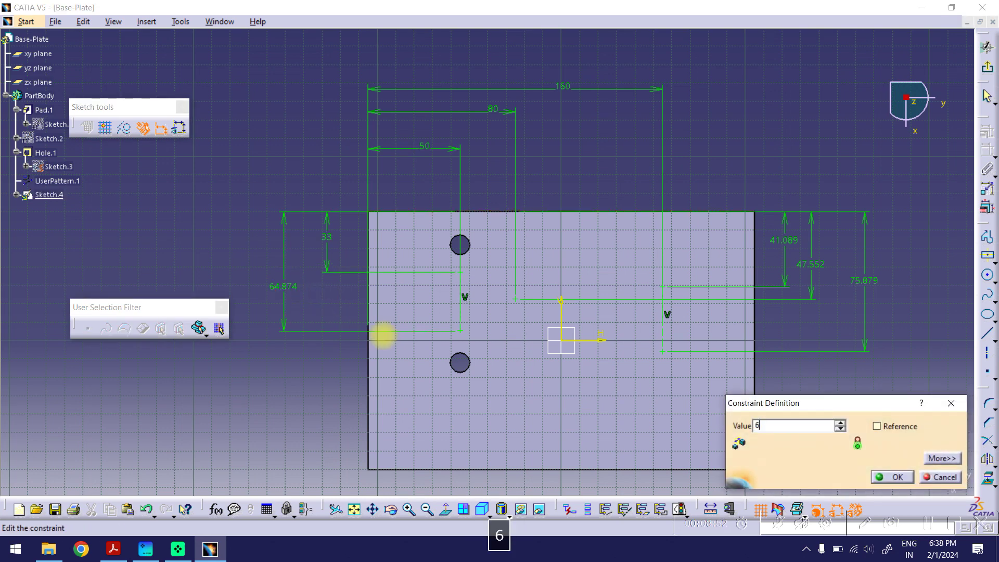
{"action": "key", "text": "Return"}
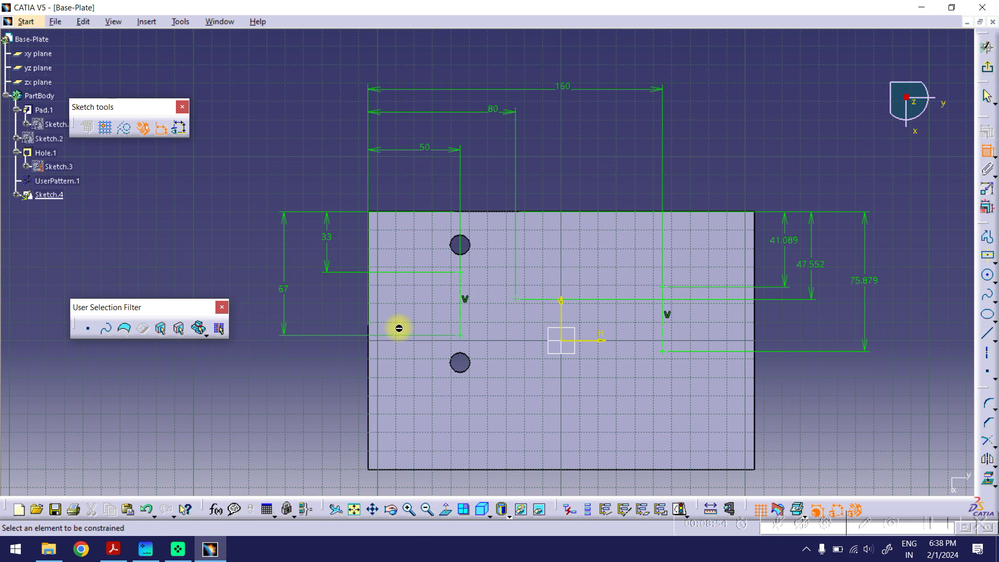
- Check the right "b" holes' vertical positions in the BASE PLATE v5 PDF drawing and set the upper right point's distance from the upper edge to 37.5 mm
{"action": "left_click", "coordinate": [112, 549]}
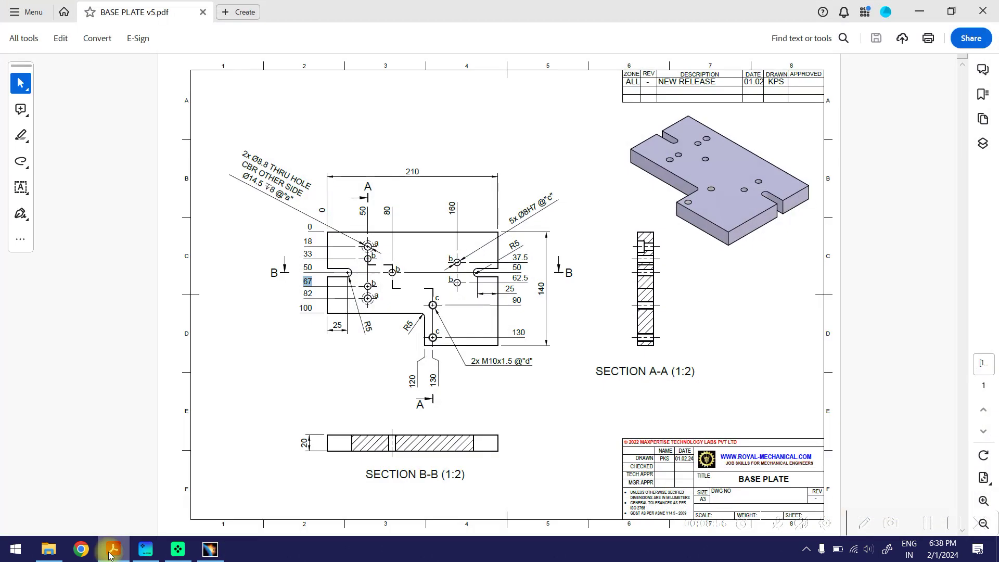
{"action": "double_click", "coordinate": [526, 256]}
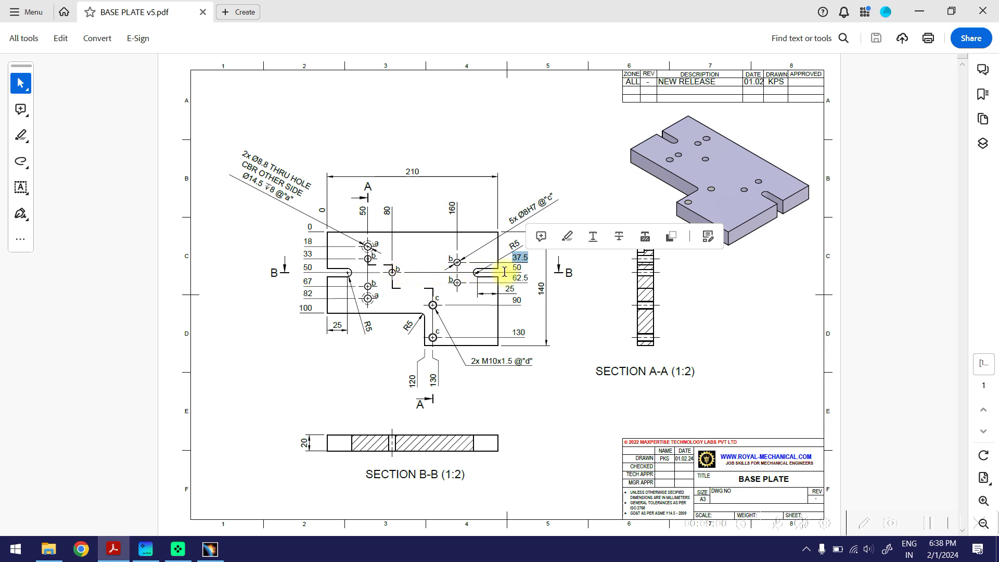
{"action": "double_click", "coordinate": [519, 280]}
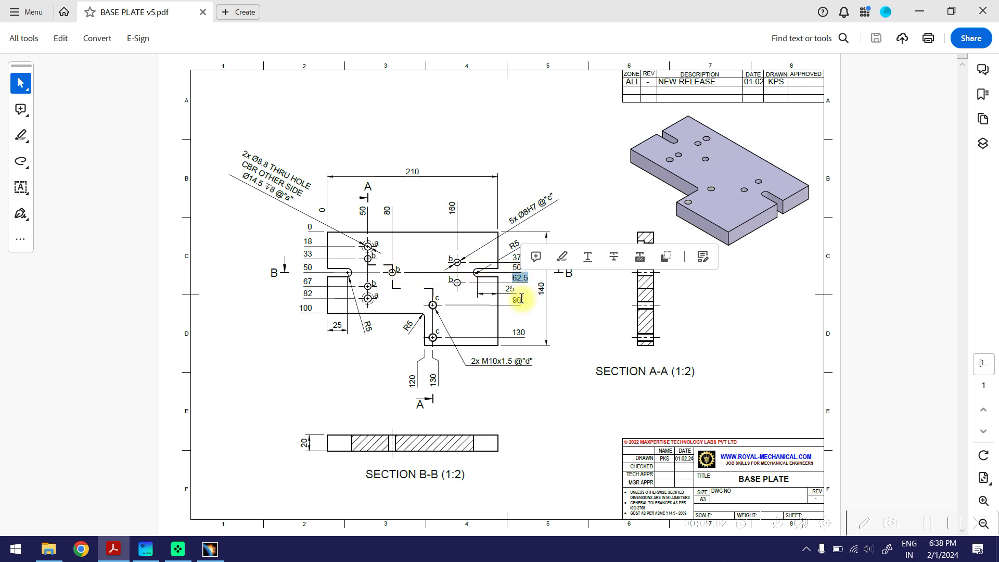
{"action": "left_click", "coordinate": [920, 11]}
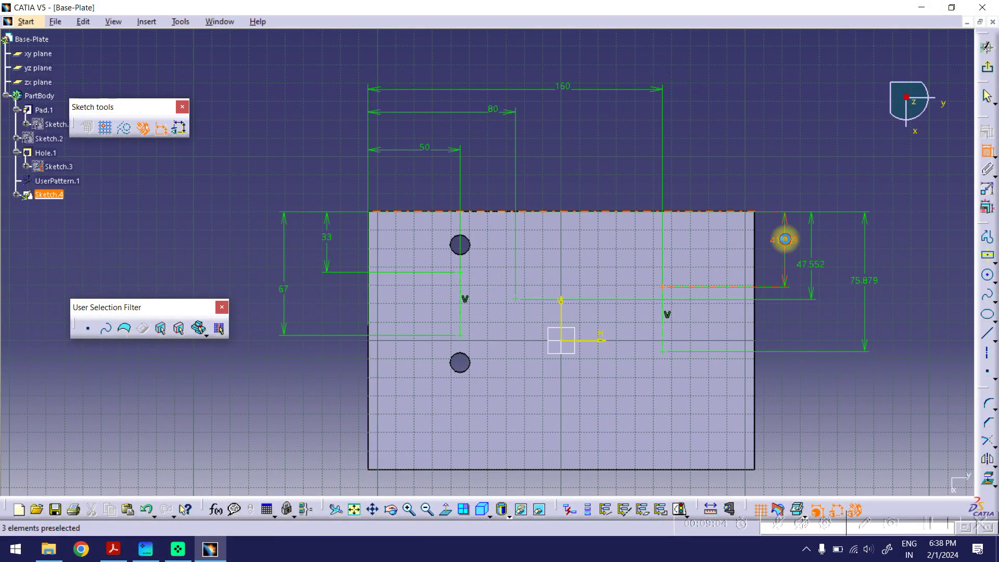
{"action": "double_click", "coordinate": [784, 239]}
{"action": "type", "text": "37."}
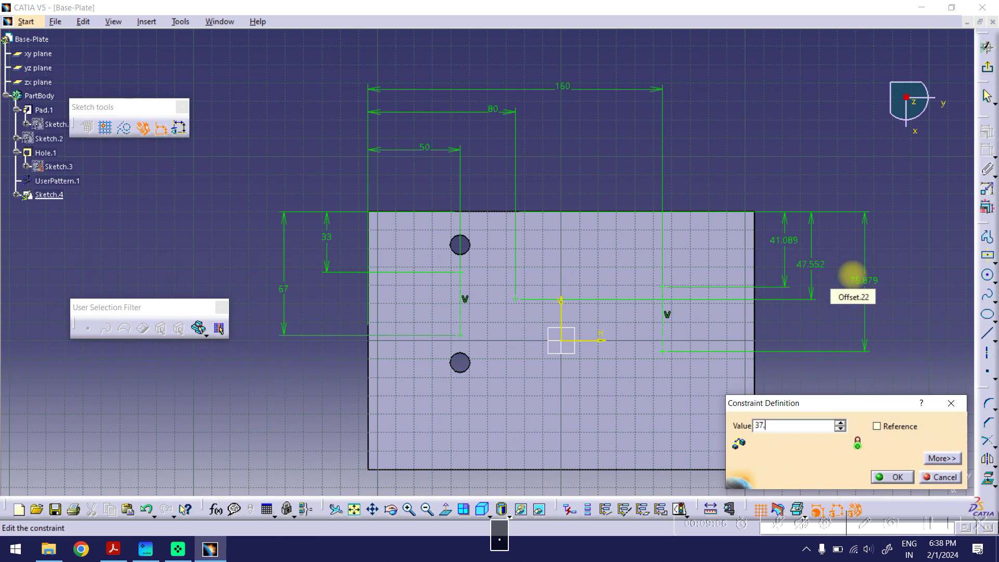
{"action": "type", "text": "5"}
{"action": "key", "text": "Return"}
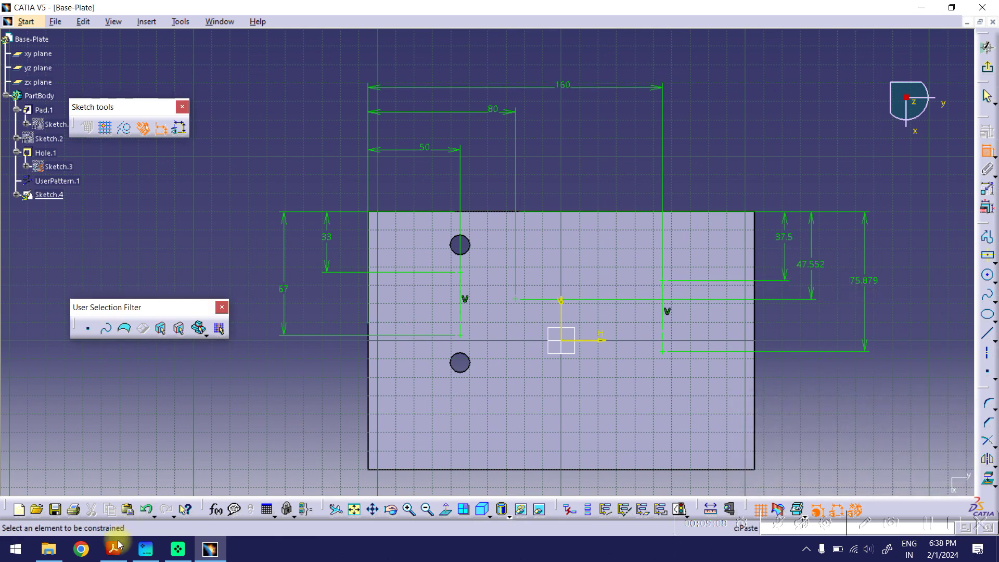
- Check the middle "b" hole's vertical position in the PDF drawing and set the middle point's distance from the upper edge to 50 mm
{"action": "left_click", "coordinate": [118, 544]}
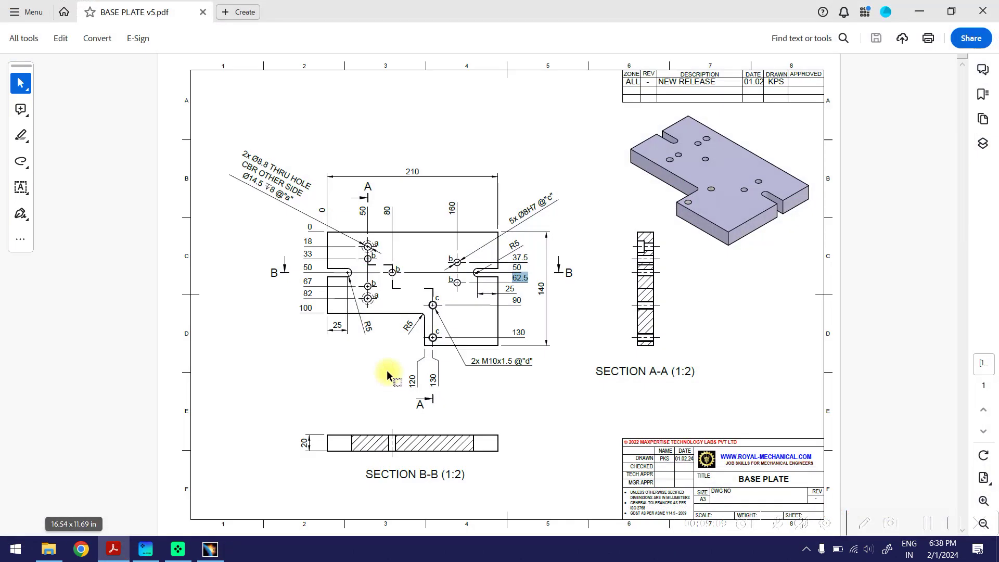
{"action": "double_click", "coordinate": [518, 268]}
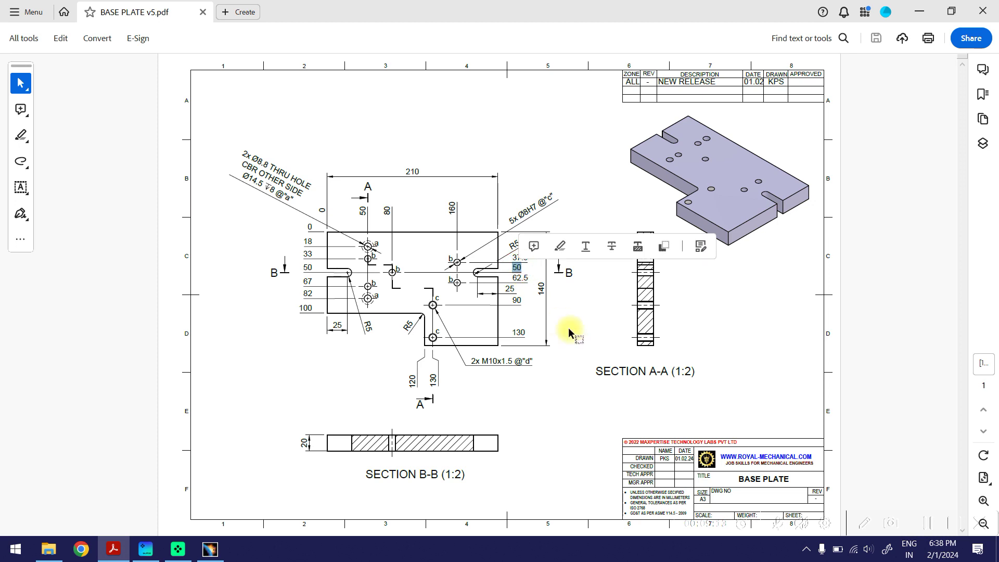
{"action": "double_click", "coordinate": [520, 277]}
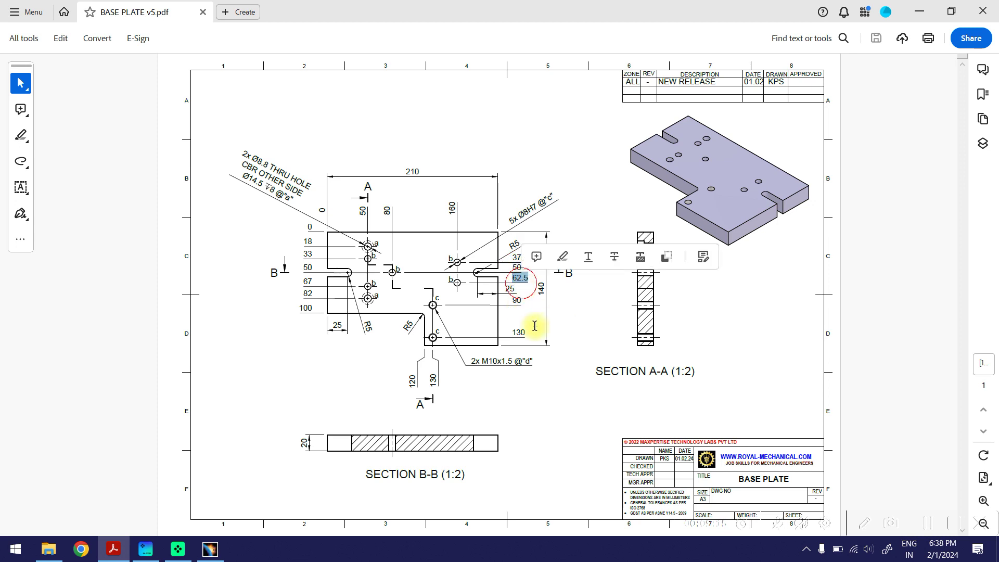
{"action": "left_click", "coordinate": [918, 11]}
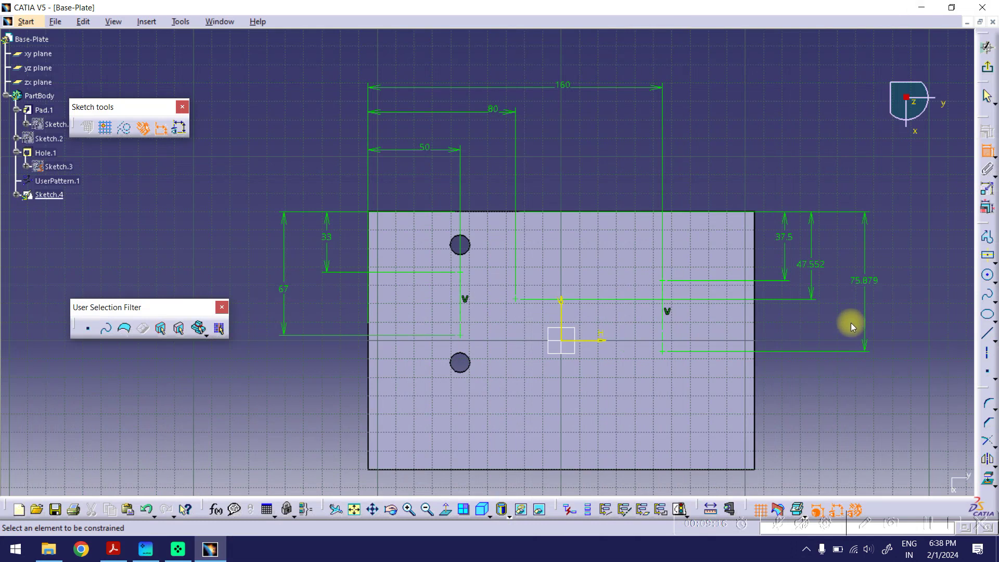
{"action": "double_click", "coordinate": [813, 266]}
{"action": "type", "text": "50"}
{"action": "key", "text": "Return"}
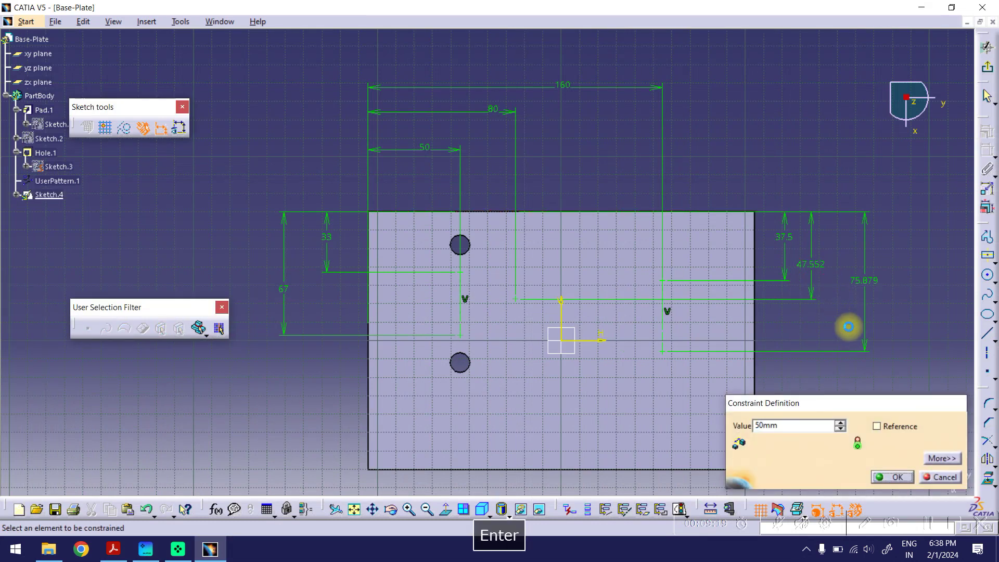
- Set the lower right point's distance from the plate's upper edge to 62.5 mm and exit the sketch
{"action": "double_click", "coordinate": [860, 280]}
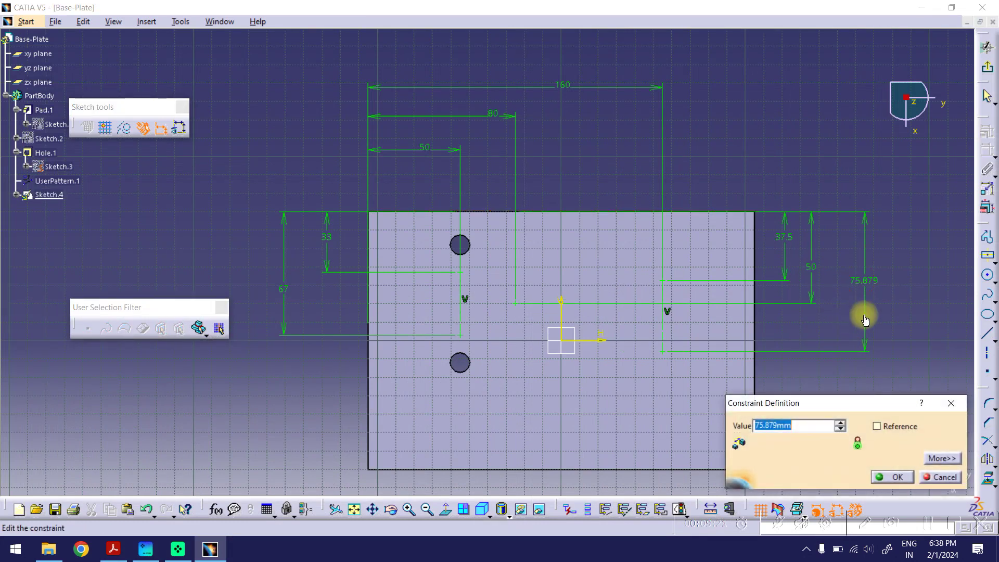
{"action": "type", "text": "62.5"}
{"action": "key", "text": "Return"}
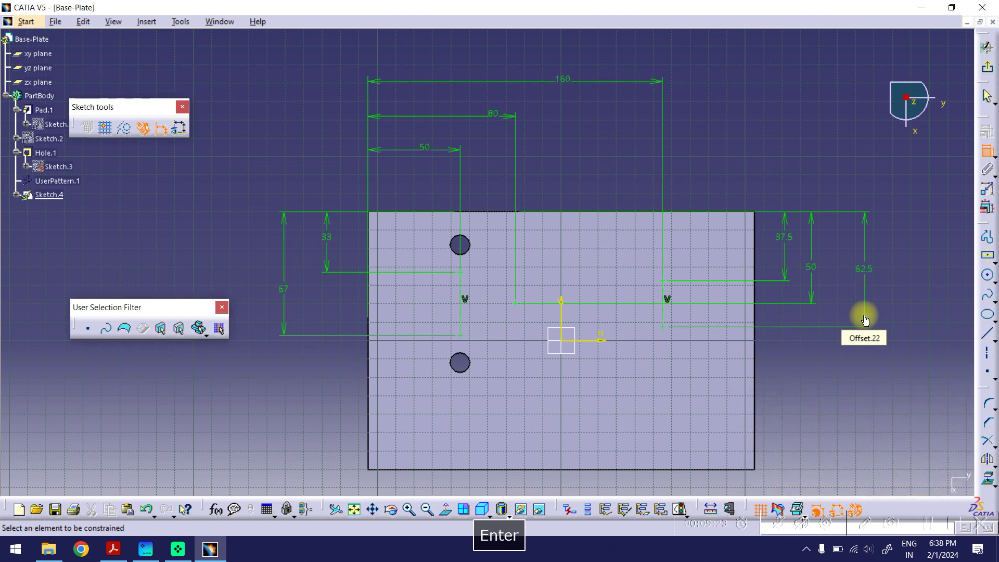
{"action": "left_click", "coordinate": [987, 67]}
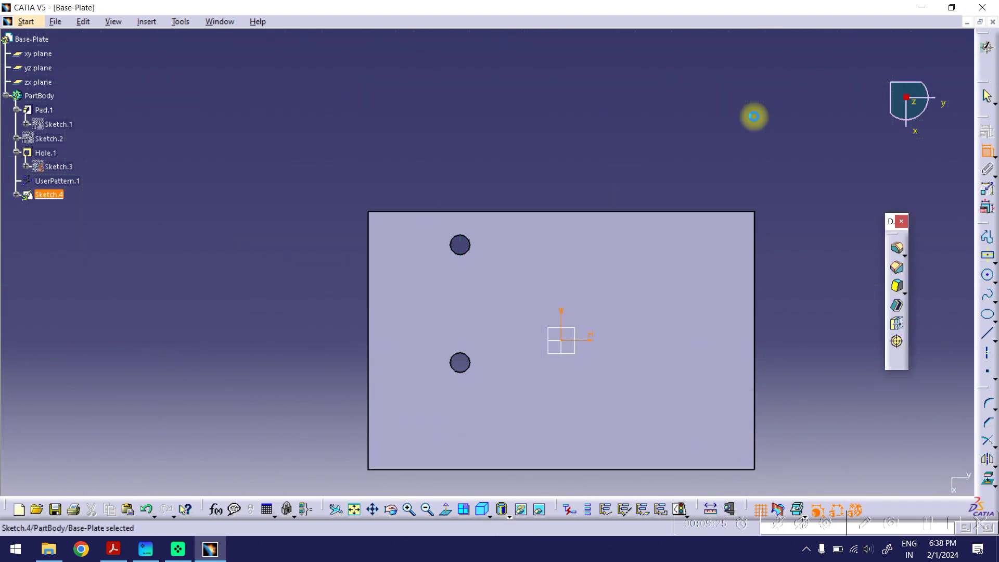
{"action": "left_click", "coordinate": [595, 166]}
{"action": "scroll", "coordinate": [484, 207], "scroll_direction": "down", "scroll_amount": 2}
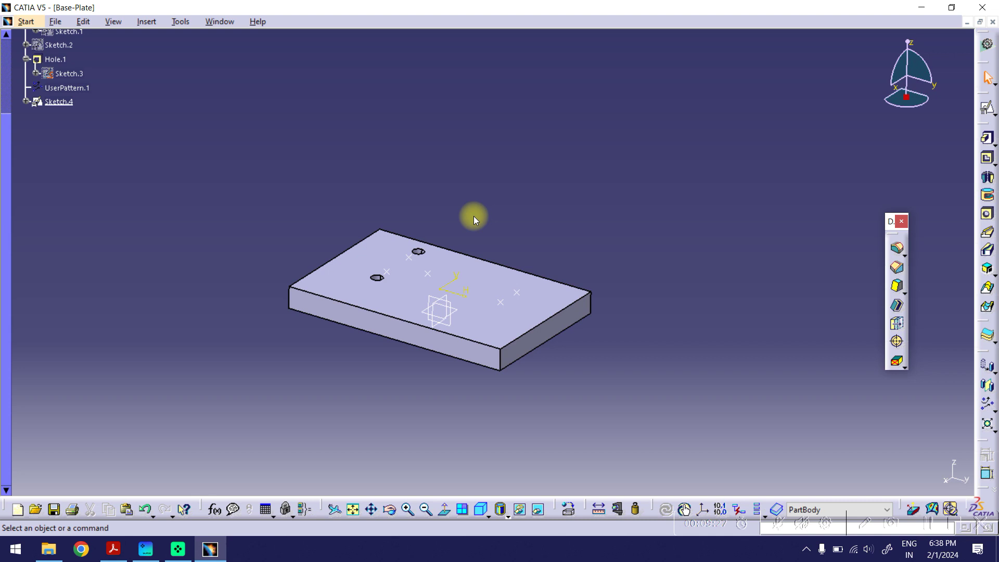
{"action": "scroll", "coordinate": [474, 217], "scroll_direction": "up", "scroll_amount": 3}
{"action": "middle_click_drag", "start_coordinate": [473, 228], "coordinate": [547, 185], "text": "ctrl"}
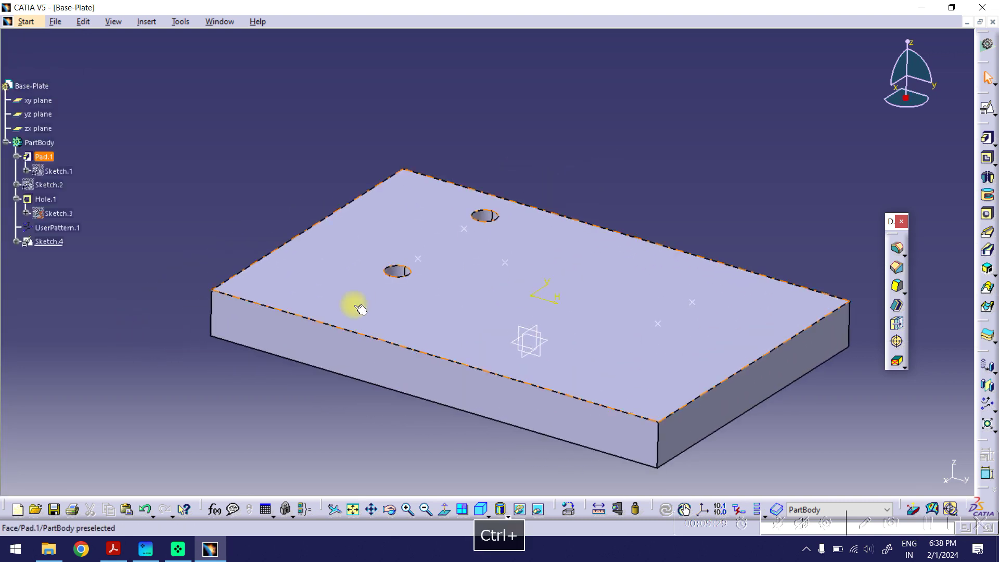
- Check the "b" hole callout in the PDF drawing and place a Simple type hole on the plate's upper face at the upper left sketch point
{"action": "left_click", "coordinate": [113, 549]}
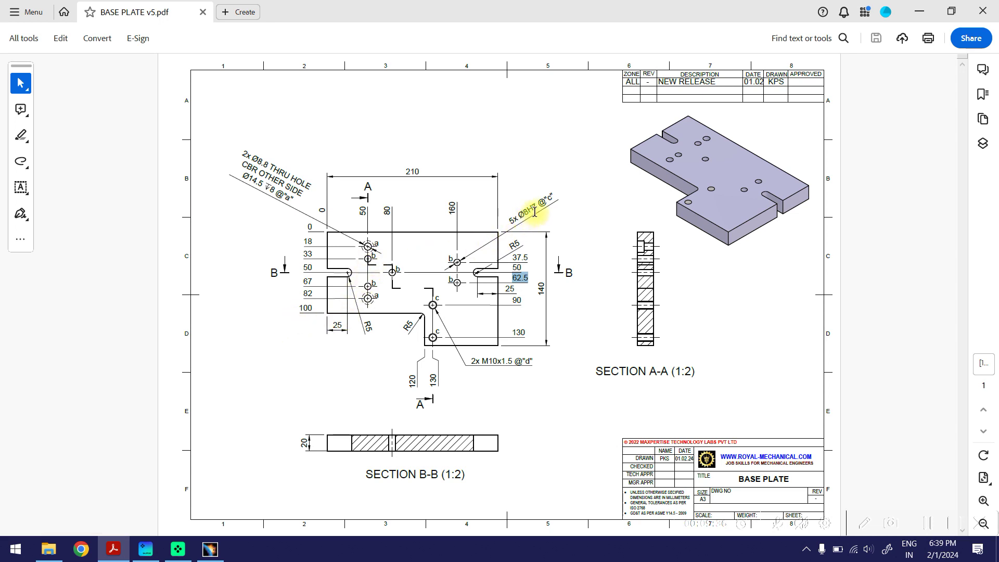
{"action": "left_click", "coordinate": [918, 11]}
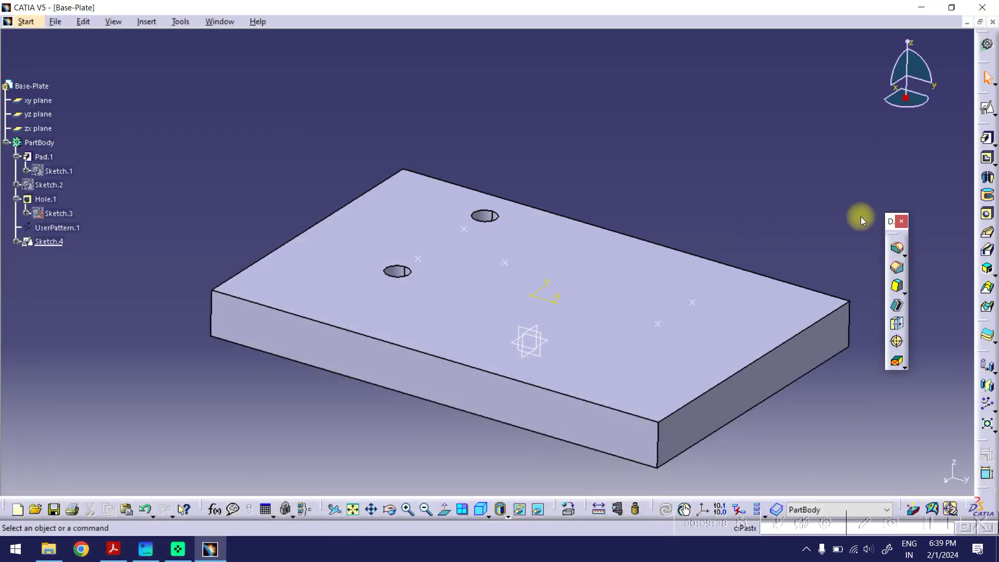
{"action": "left_click", "coordinate": [987, 213]}
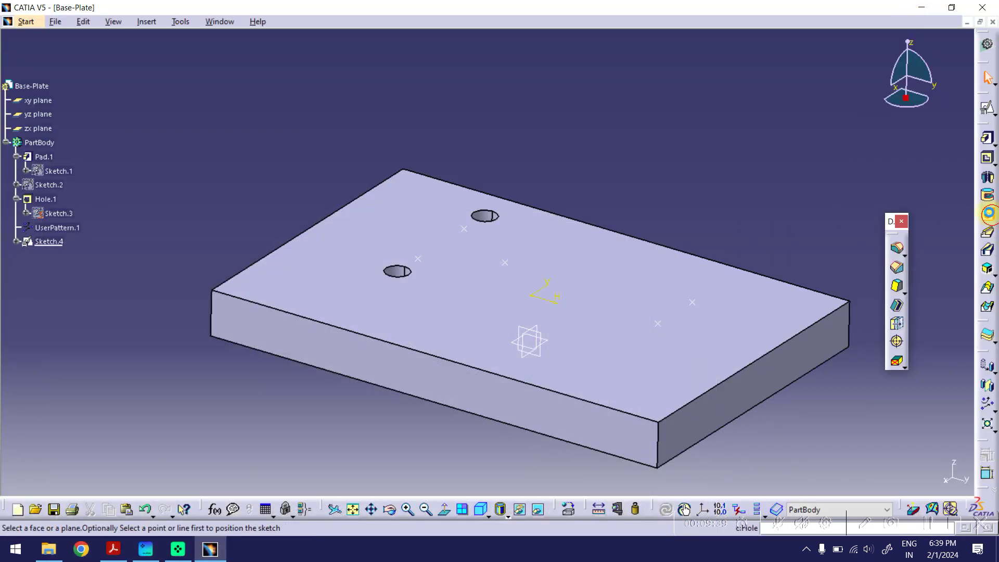
{"action": "left_click", "coordinate": [470, 231]}
{"action": "left_click", "coordinate": [512, 228]}
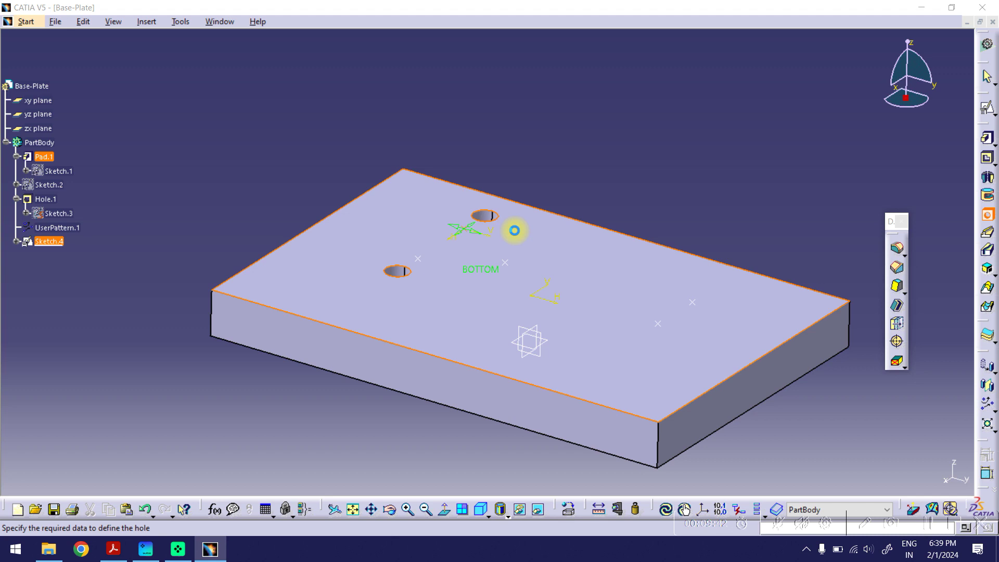
{"action": "left_click", "coordinate": [711, 266]}
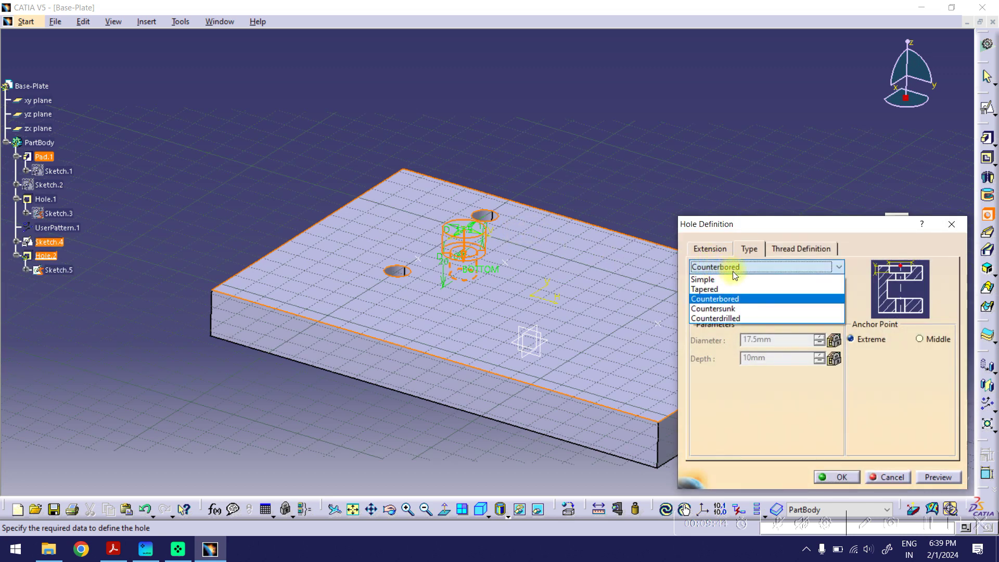
{"action": "left_click", "coordinate": [718, 279]}
- Set the hole's diameter to 8 mm with the Up To Last extension and create it
{"action": "left_click", "coordinate": [718, 250]}
{"action": "double_click", "coordinate": [764, 295]}
{"action": "type", "text": "8"}
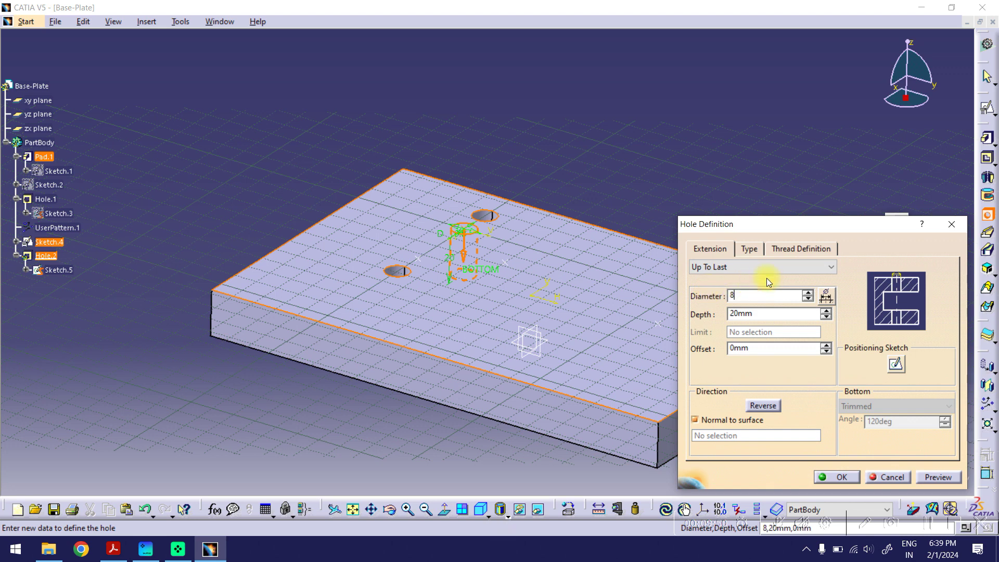
{"action": "left_click", "coordinate": [757, 266]}
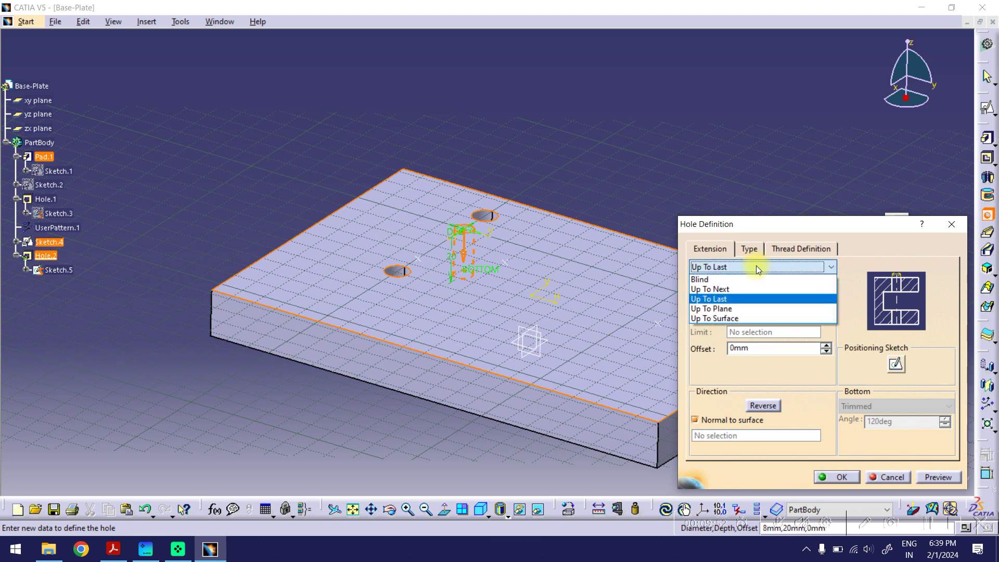
{"action": "left_click", "coordinate": [721, 299]}
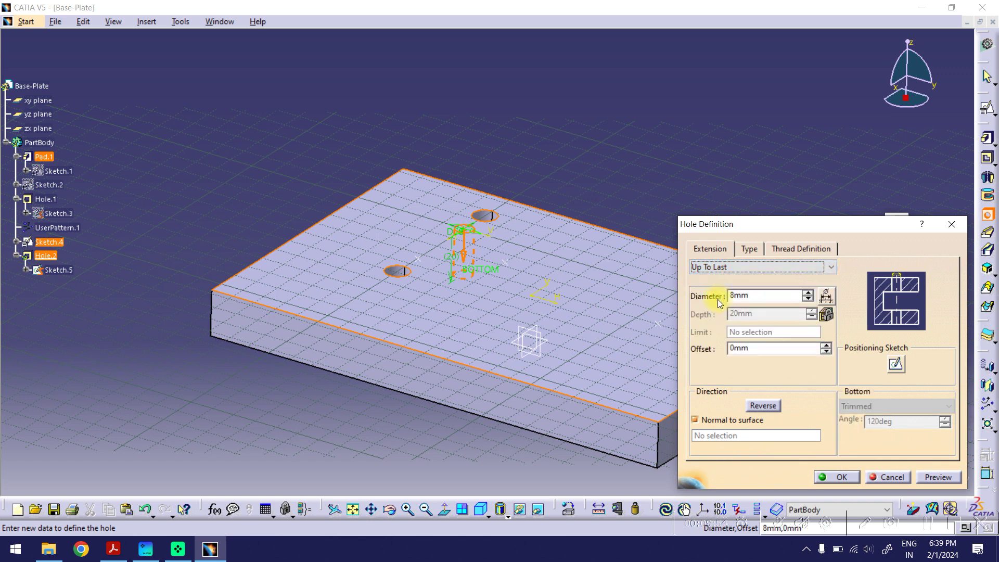
{"action": "left_click", "coordinate": [935, 477]}
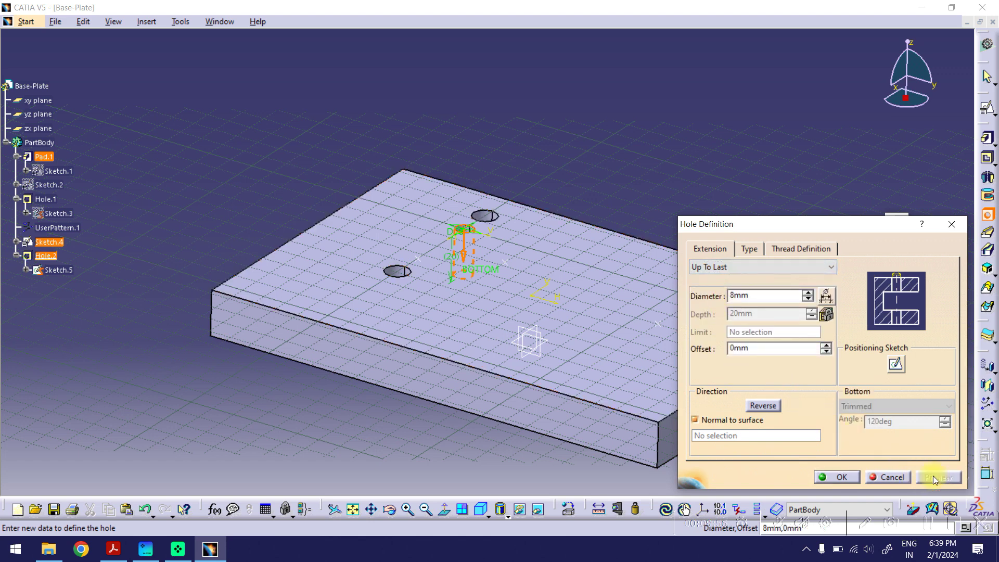
{"action": "left_click", "coordinate": [835, 477]}
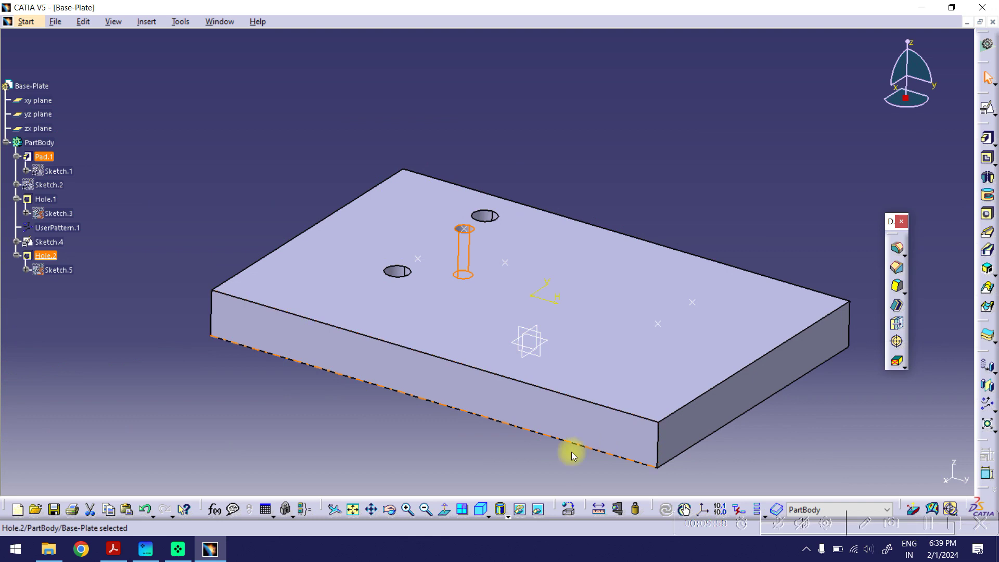
- Repeat the 8 mm hole at all five "b" points of Sketch.4 with a User Pattern
{"action": "left_click", "coordinate": [482, 509]}
{"action": "left_click", "coordinate": [654, 189]}
{"action": "middle_click_drag", "start_coordinate": [694, 208], "coordinate": [695, 164]}
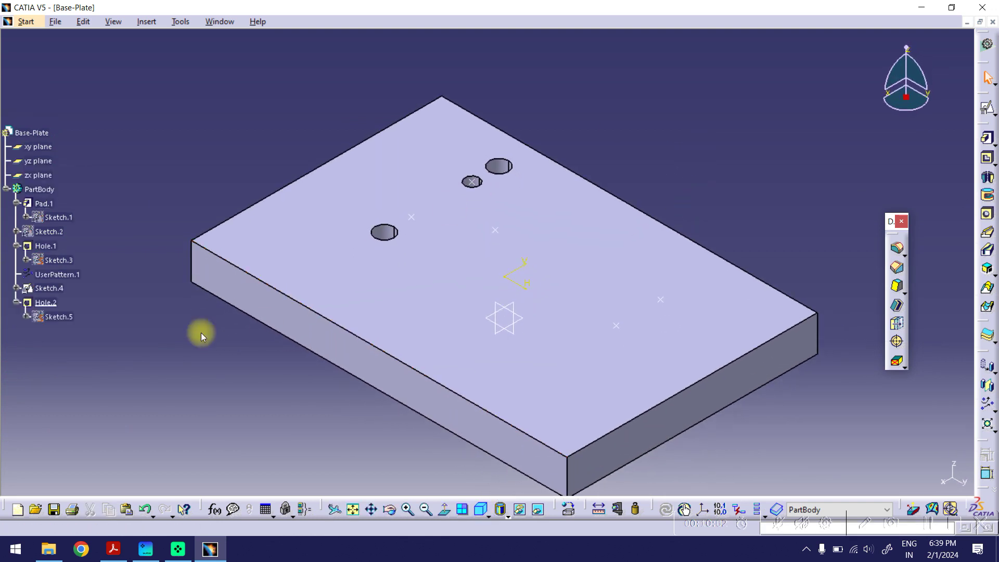
{"action": "left_click", "coordinate": [56, 305]}
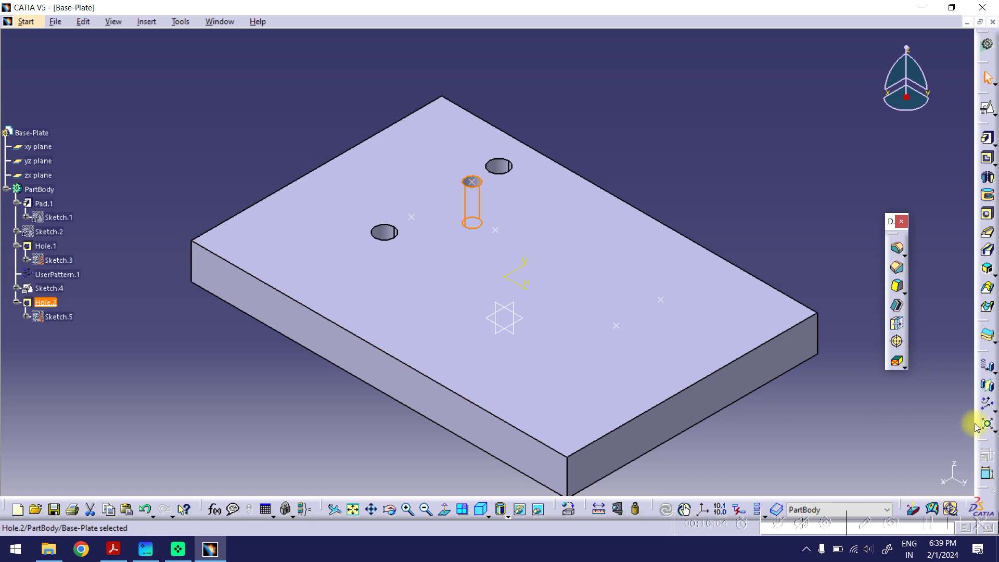
{"action": "left_click", "coordinate": [988, 411]}
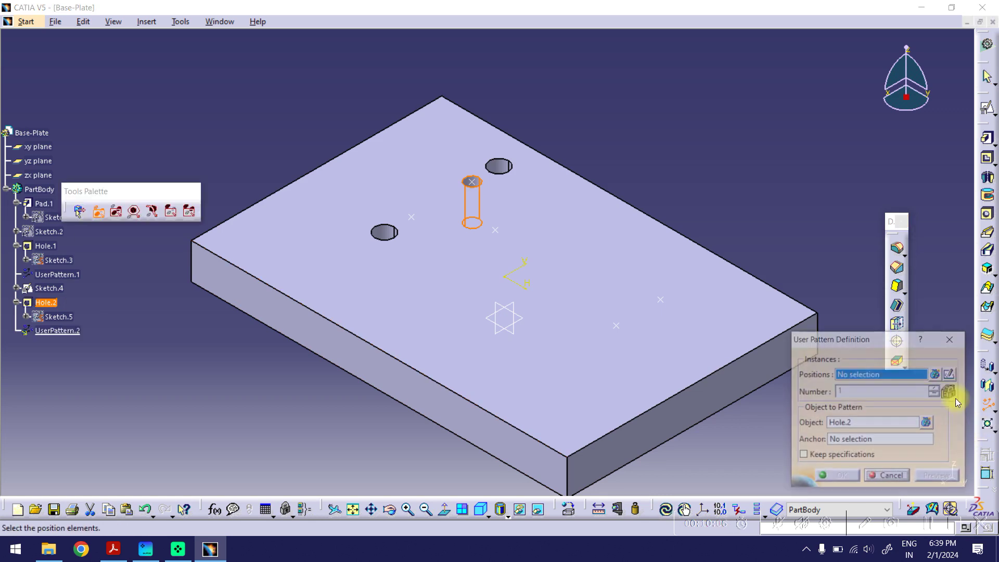
{"action": "left_click", "coordinate": [497, 231]}
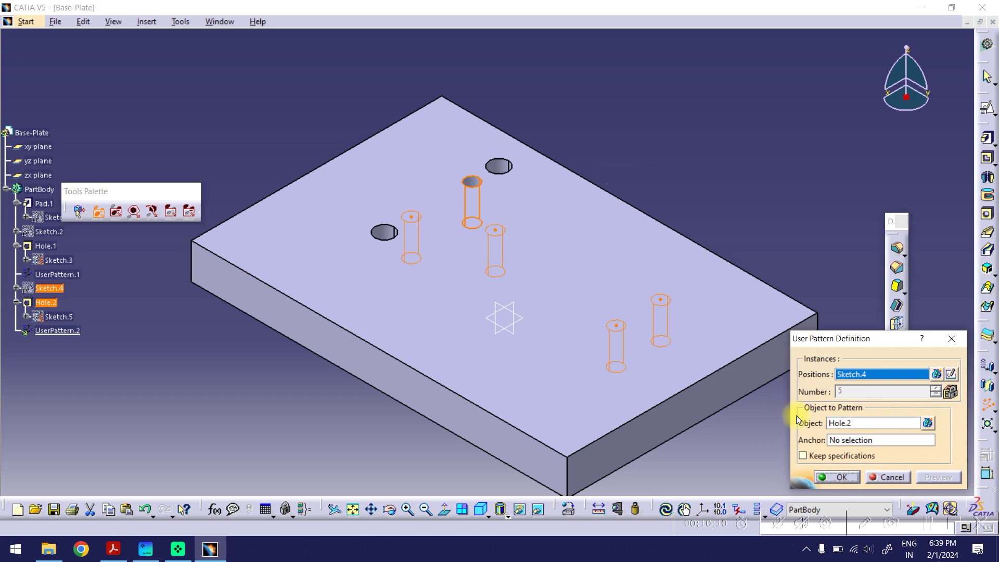
{"action": "left_click", "coordinate": [840, 477]}
{"action": "middle_click_drag", "start_coordinate": [756, 442], "coordinate": [758, 386]}
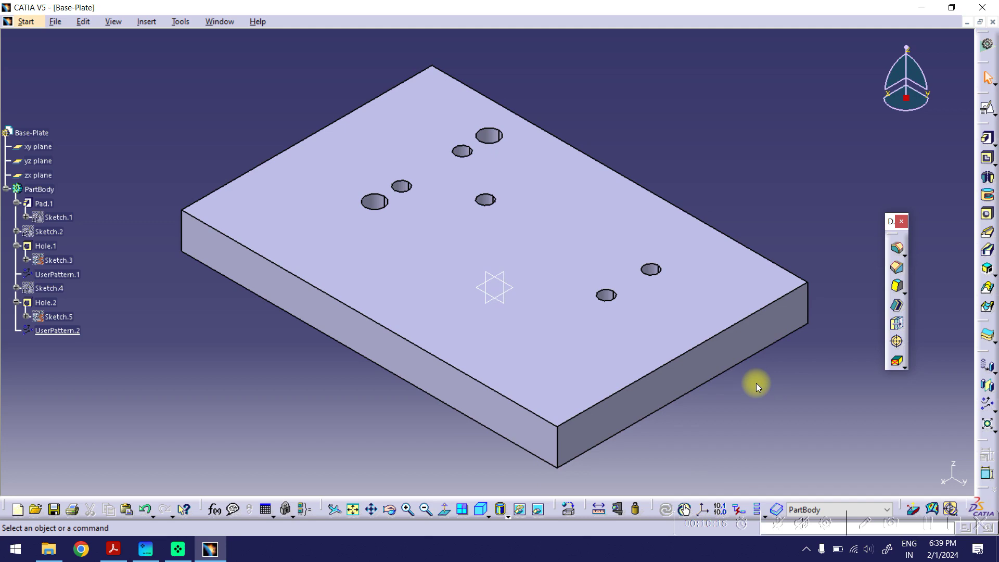
- Check the BASE PLATE v5 PDF drawing for the plate's remaining features
{"action": "left_click", "coordinate": [114, 549]}
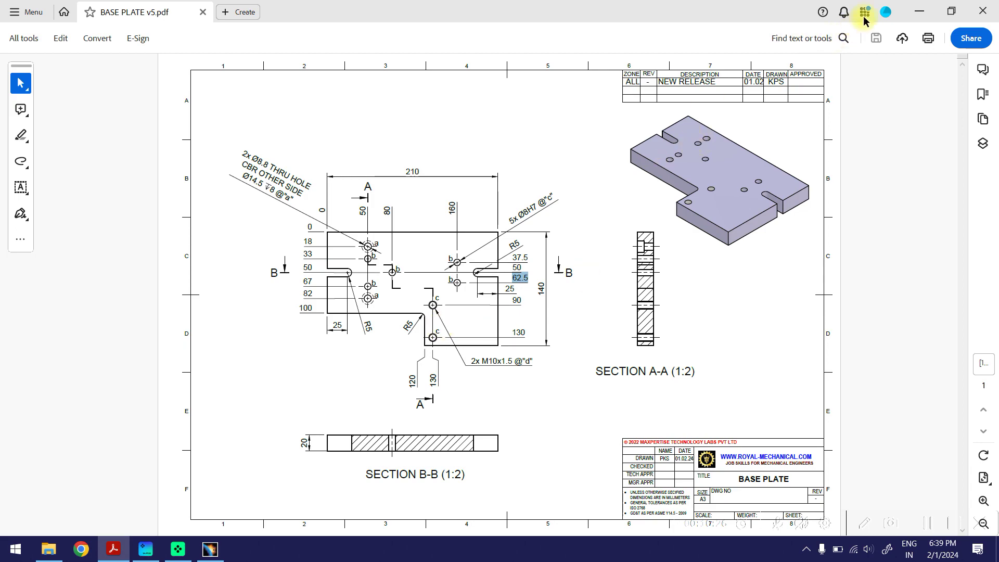
{"action": "left_click", "coordinate": [920, 10]}
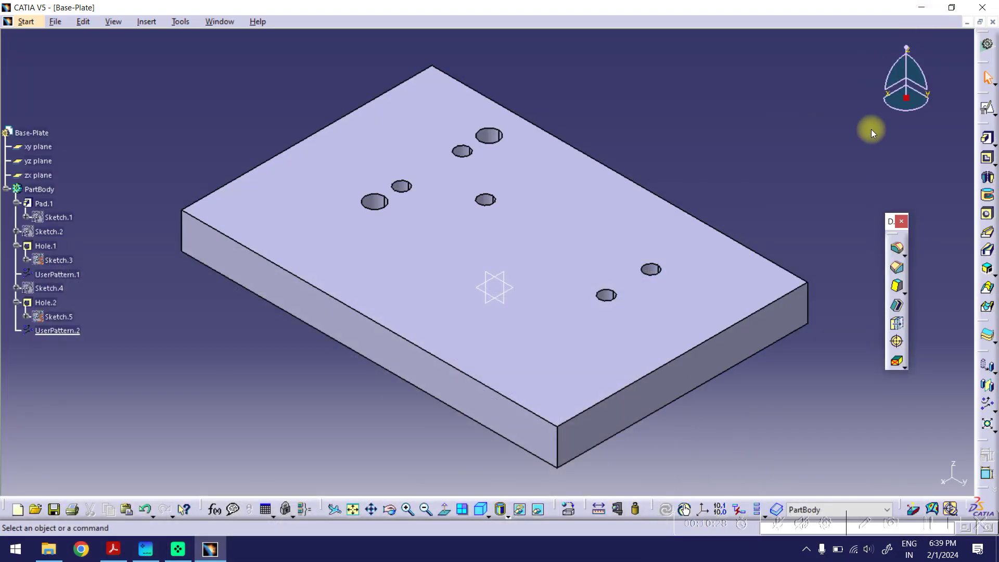
- In a positioned sketch with swapped axes on the plate's upper face, place two vertically aligned points about 26 mm apart below the centre
{"action": "left_click", "coordinate": [987, 108]}
{"action": "left_click", "coordinate": [554, 242]}
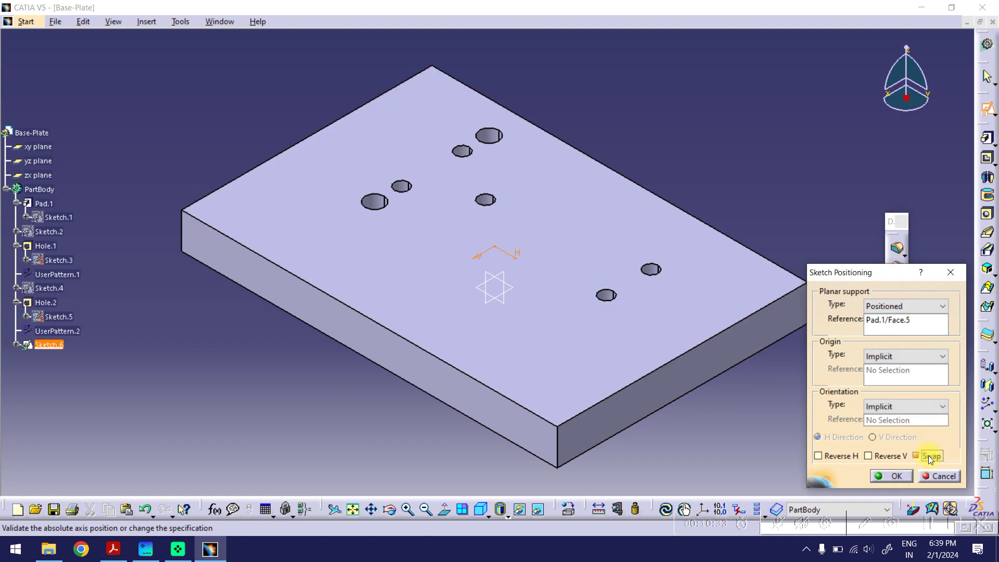
{"action": "left_click", "coordinate": [893, 477]}
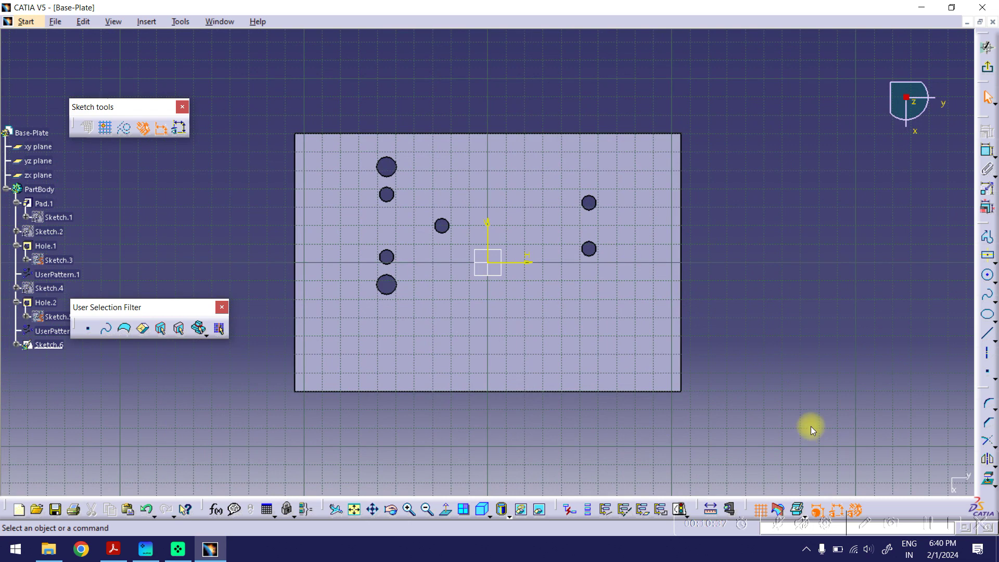
{"action": "left_click", "coordinate": [987, 372]}
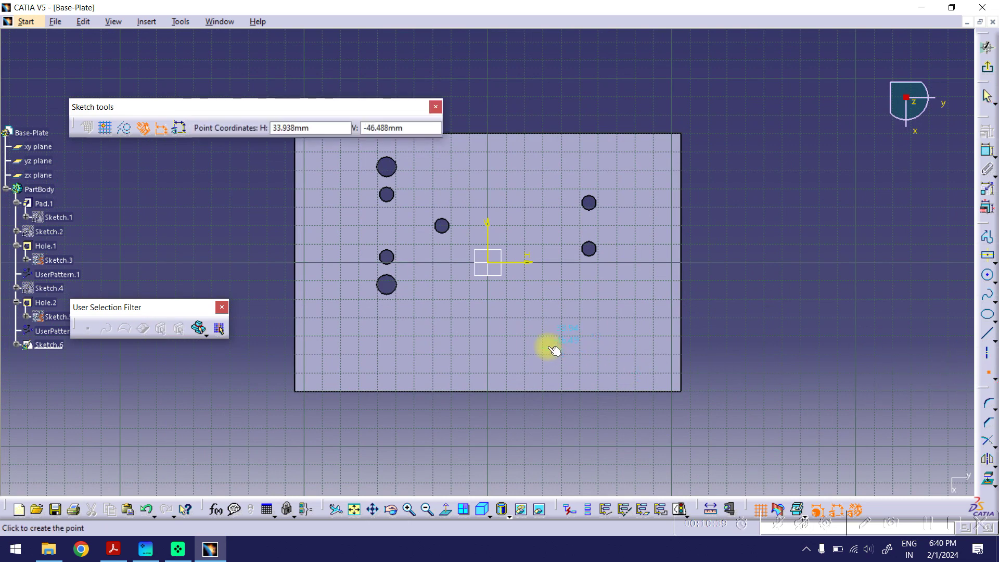
{"action": "left_click", "coordinate": [516, 362]}
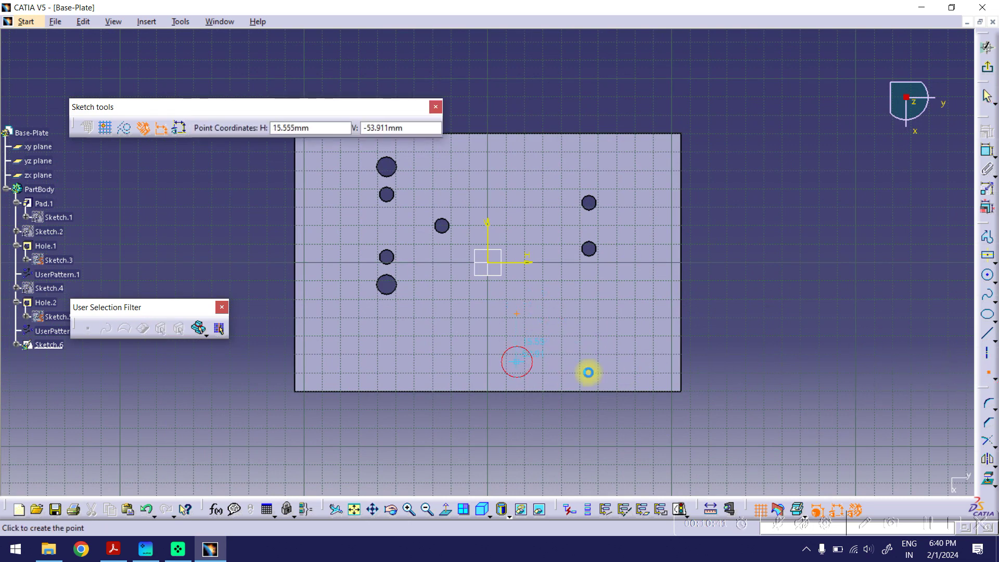
{"action": "middle_click_drag", "start_coordinate": [592, 310], "coordinate": [591, 335]}
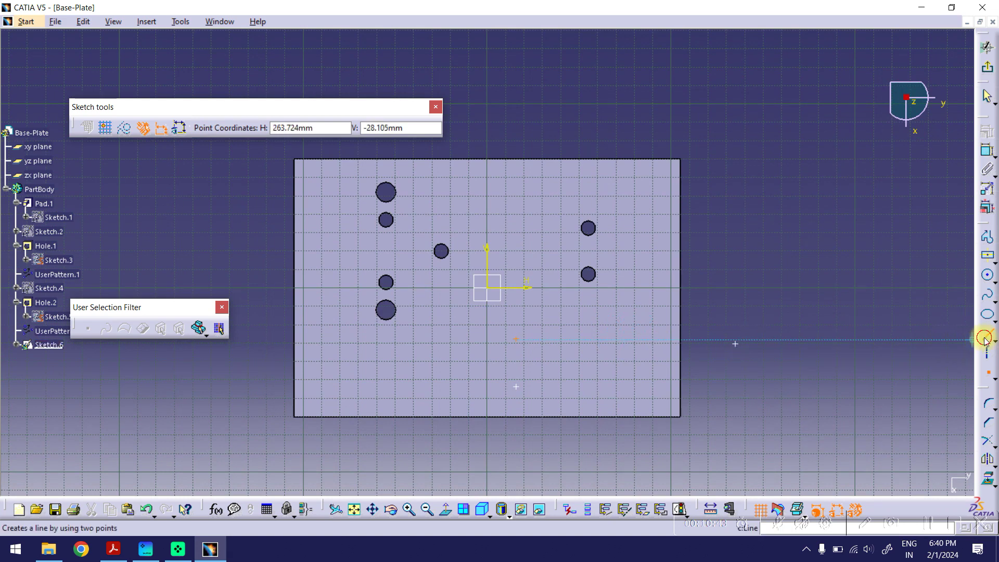
- Join the two points with a vertical line and delete the stray point outside the plate
{"action": "left_click", "coordinate": [986, 339]}
{"action": "left_click", "coordinate": [518, 339]}
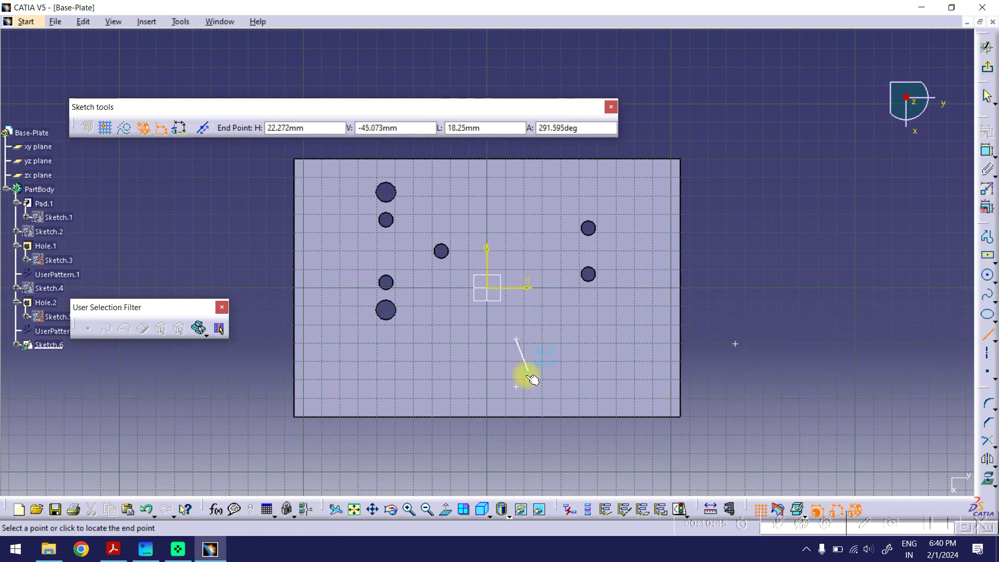
{"action": "left_click", "coordinate": [516, 386]}
{"action": "key", "text": "Escape"}
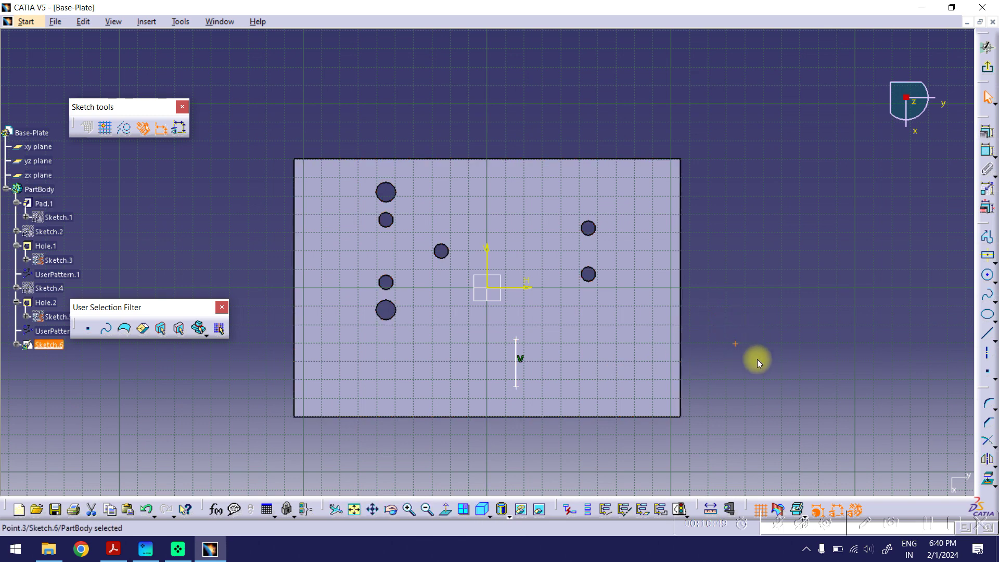
{"action": "key", "text": "Delete"}
- Convert the vertical line into a construction element
{"action": "right_click", "coordinate": [517, 353]}
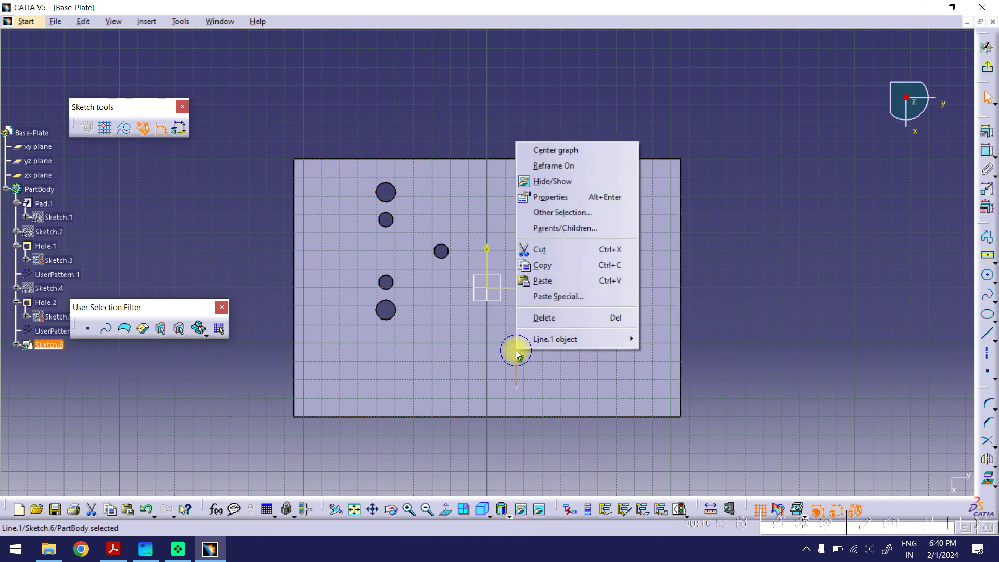
{"action": "mouse_move", "coordinate": [595, 339]}
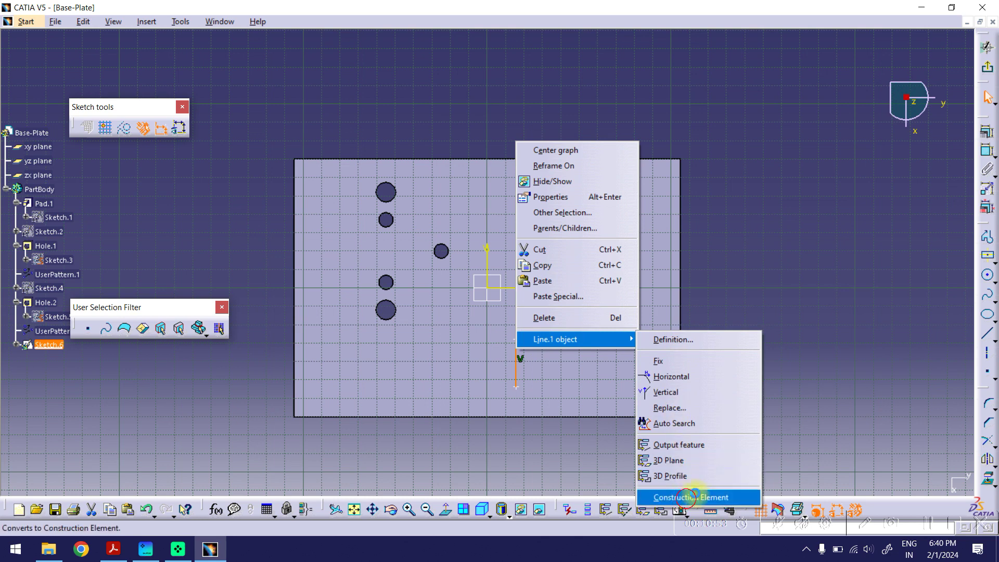
{"action": "left_click", "coordinate": [686, 498]}
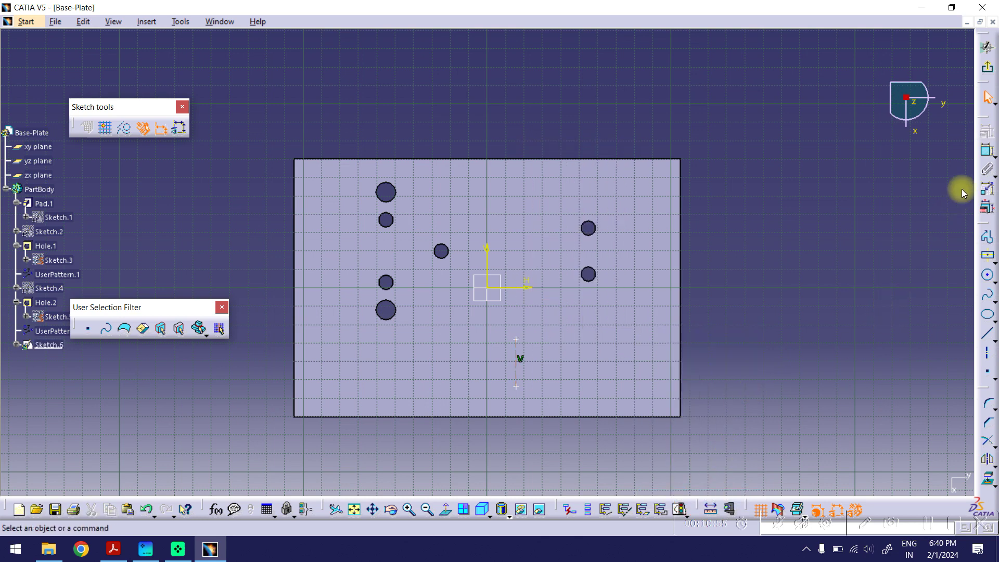
- Dimension the construction line from the plate's left edge and each of its two end points from the plate's upper edge
{"action": "left_click", "coordinate": [295, 222]}
{"action": "left_click", "coordinate": [516, 341]}
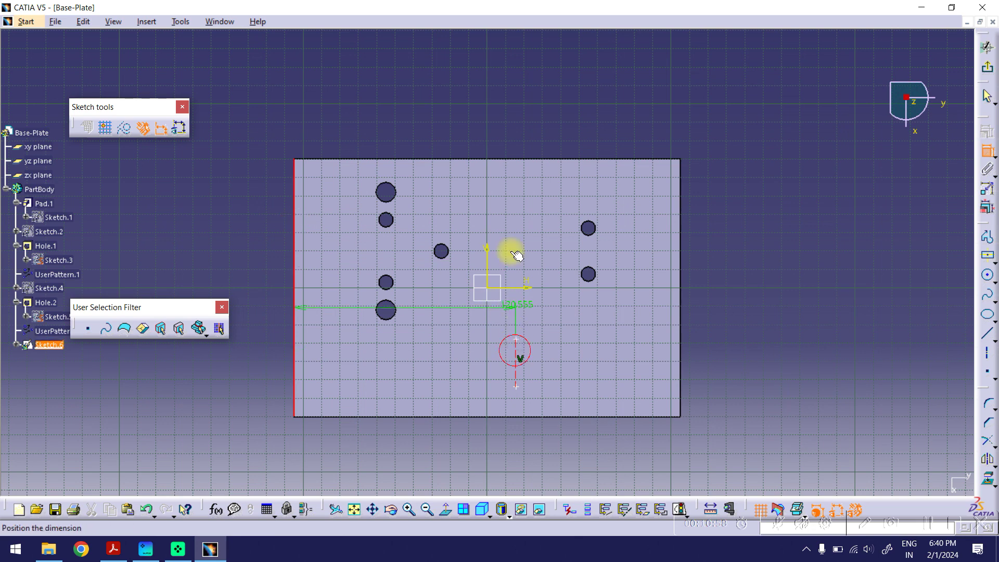
{"action": "left_click", "coordinate": [444, 113]}
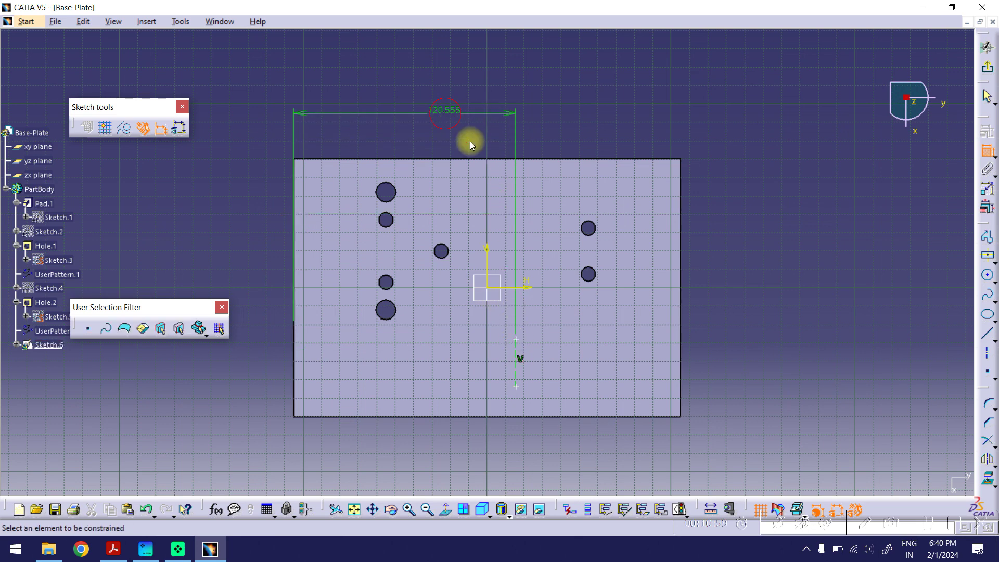
{"action": "left_click", "coordinate": [384, 159]}
{"action": "left_click", "coordinate": [520, 342]}
{"action": "left_click", "coordinate": [722, 251]}
{"action": "left_click", "coordinate": [597, 162]}
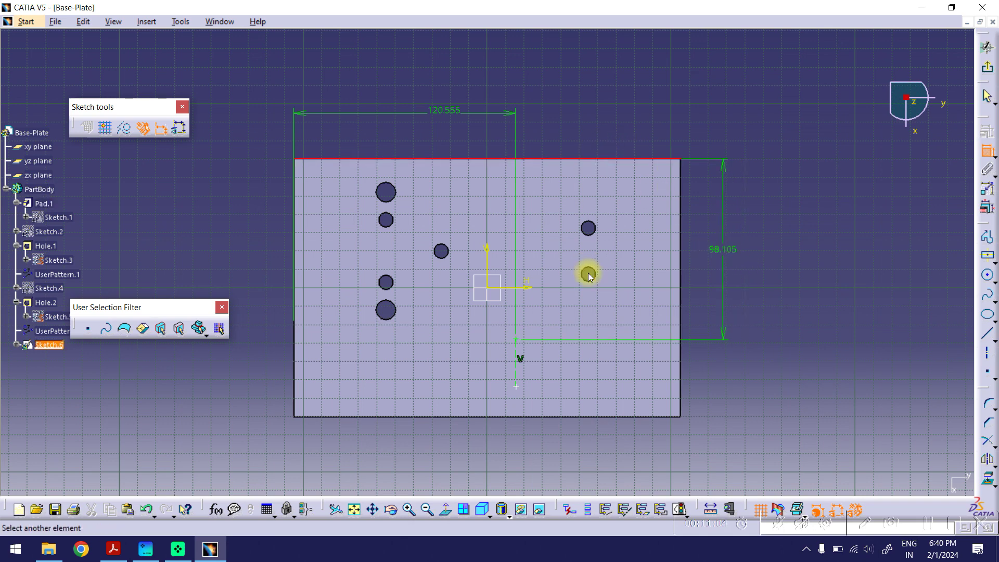
{"action": "left_click", "coordinate": [521, 389]}
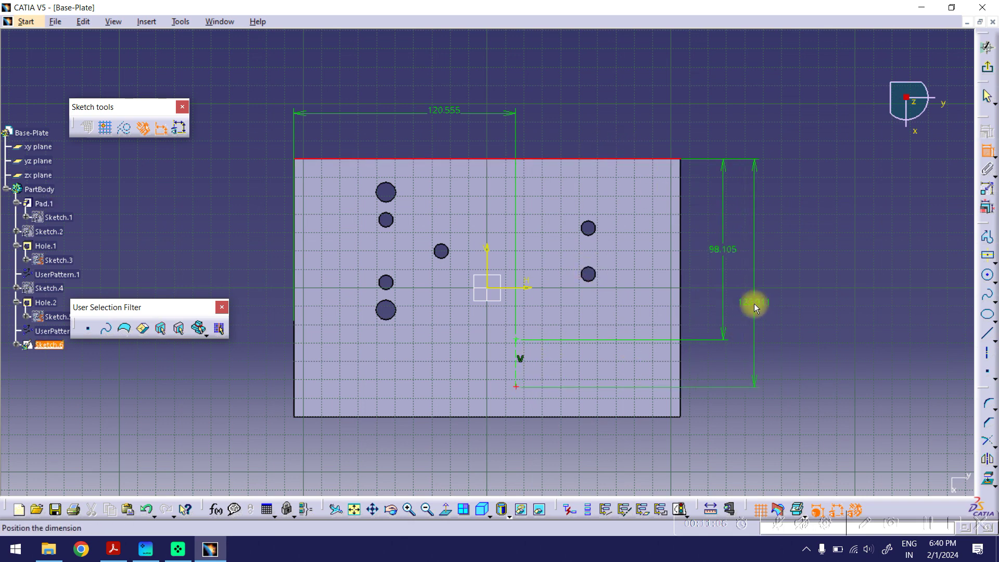
{"action": "left_click", "coordinate": [783, 286]}
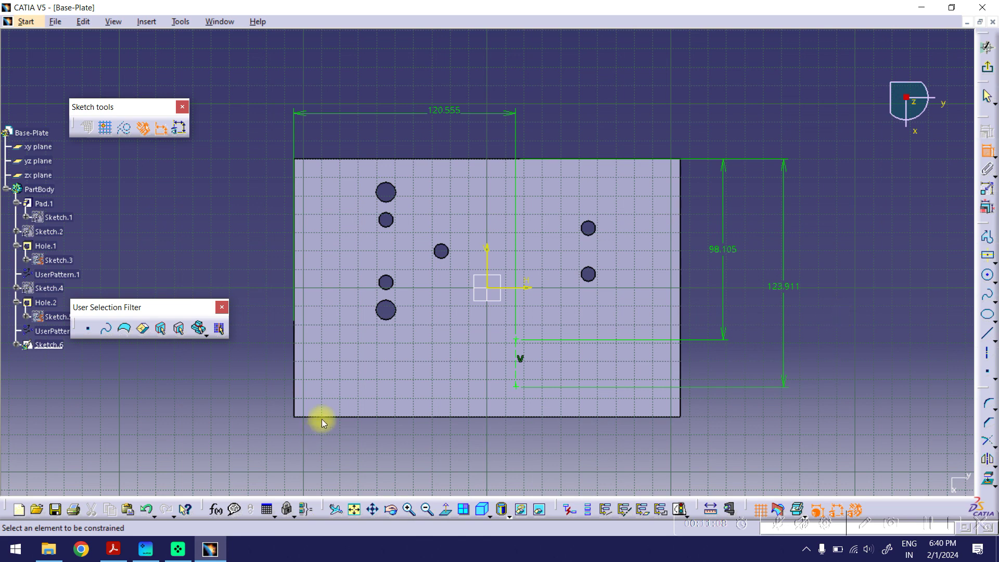
- Check the "c" hole positions in the PDF drawing and set the two points' distances from the plate's upper edge to 90 and 130 mm
{"action": "left_click", "coordinate": [113, 549]}
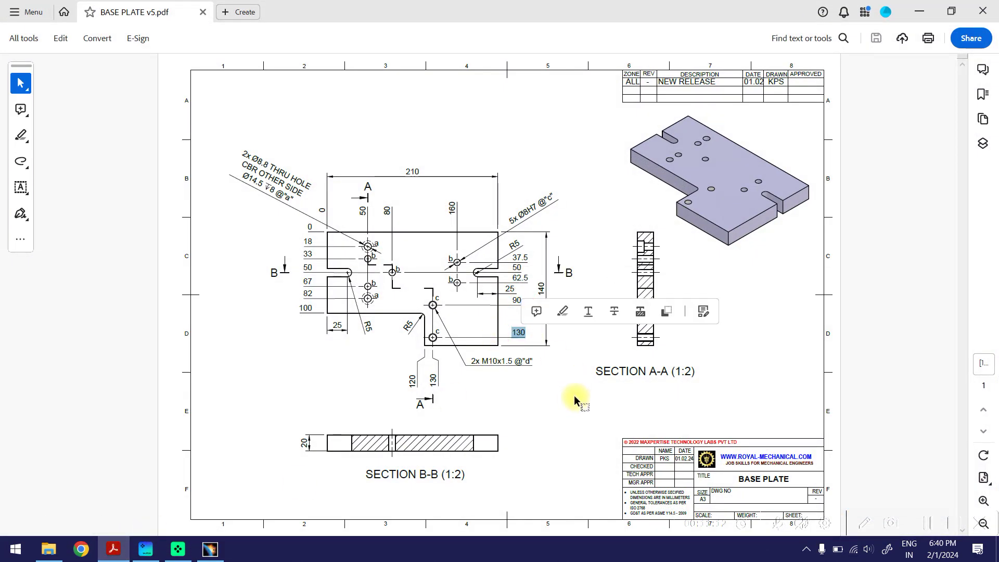
{"action": "left_click", "coordinate": [919, 11]}
{"action": "double_click", "coordinate": [723, 249]}
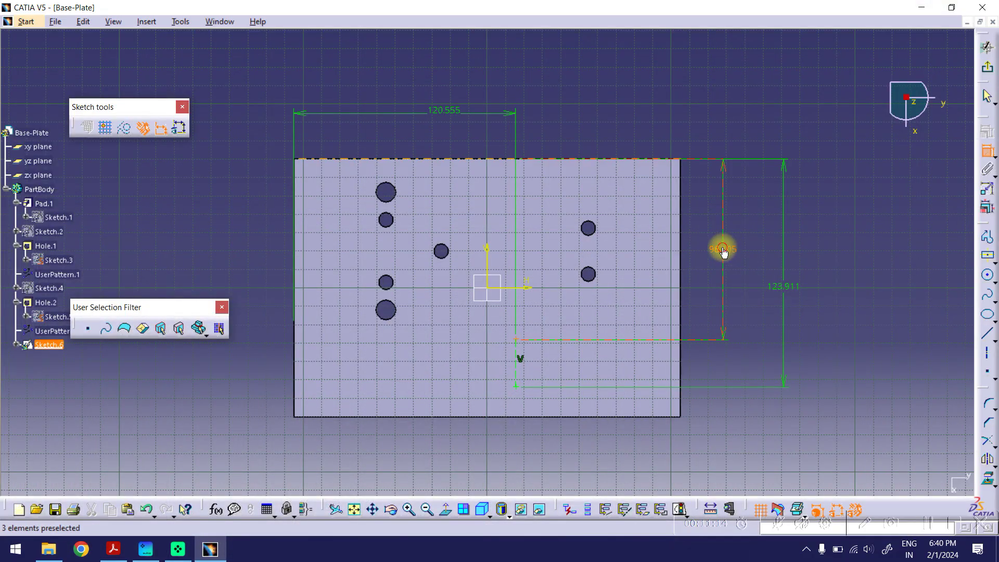
{"action": "type", "text": "90"}
{"action": "key", "text": "Return"}
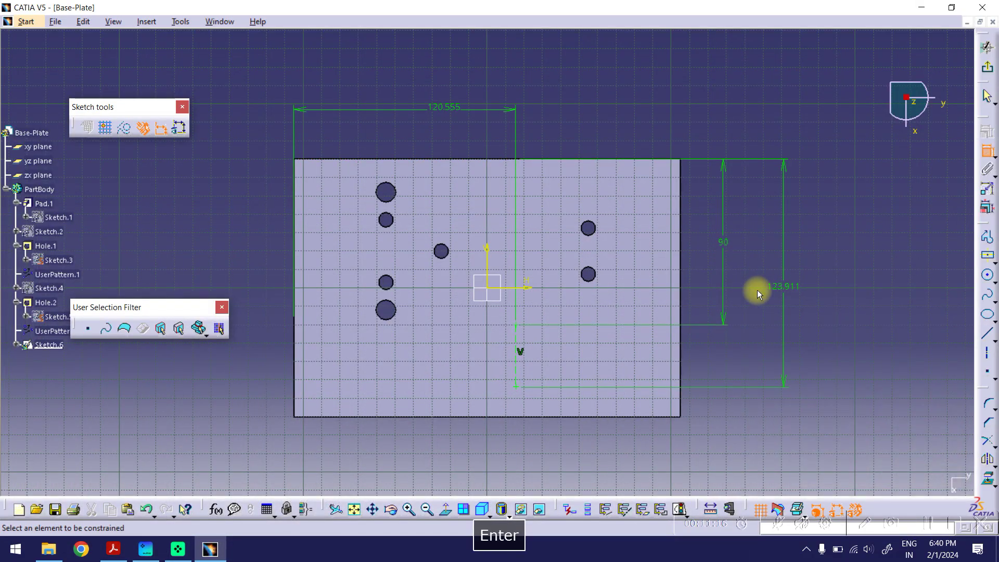
{"action": "double_click", "coordinate": [778, 287]}
{"action": "type", "text": "13"}
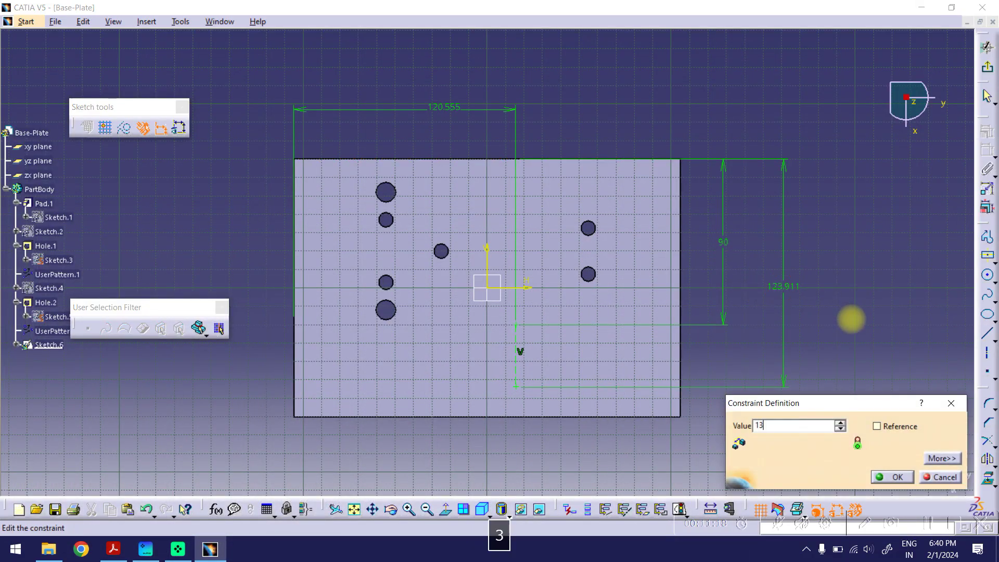
{"action": "type", "text": "0"}
{"action": "key", "text": "Return"}
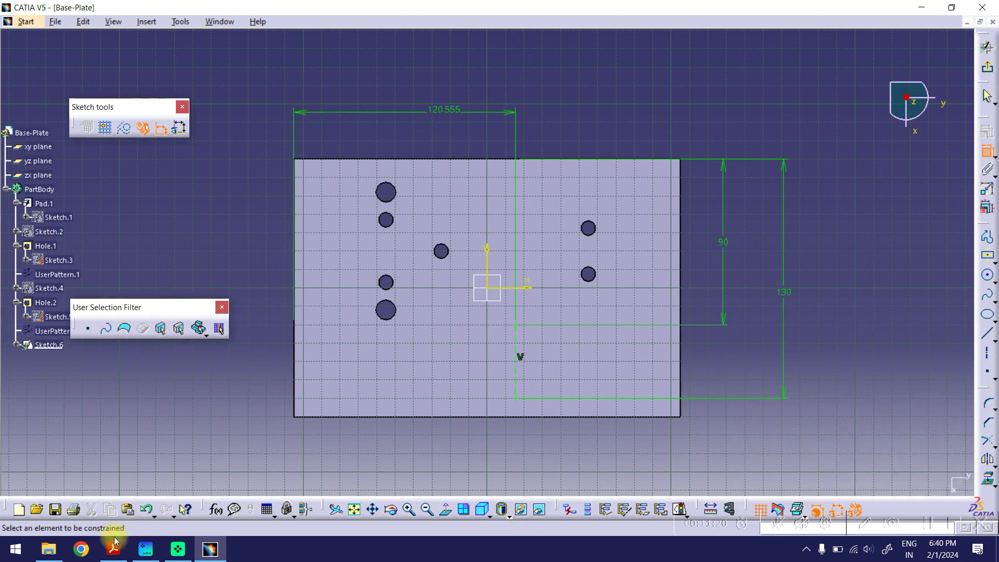
- Check the horizontal "c" hole position in the PDF drawing and set the line's distance from the plate's left edge to 130 mm
{"action": "left_click", "coordinate": [115, 542]}
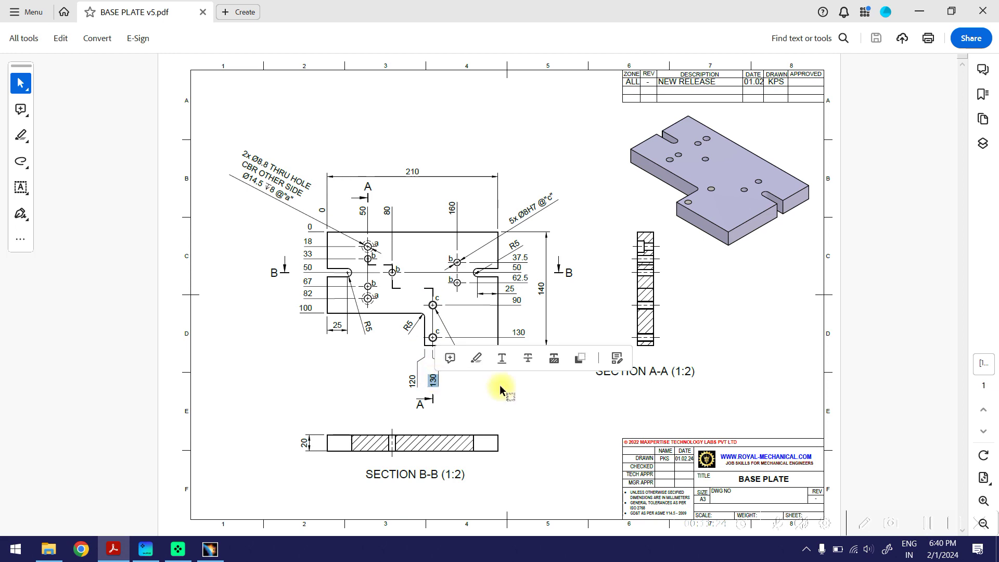
{"action": "left_click", "coordinate": [919, 11]}
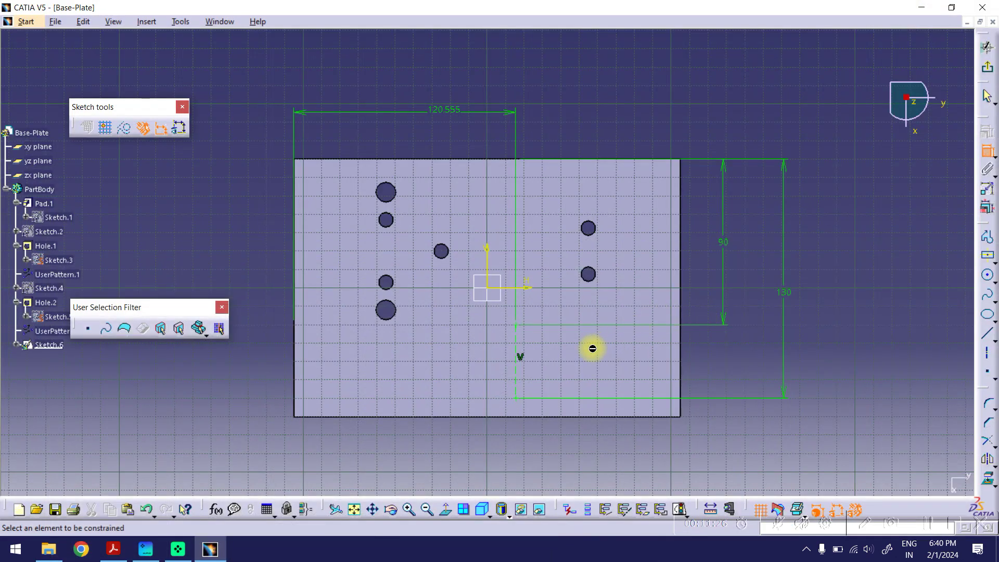
{"action": "double_click", "coordinate": [444, 108]}
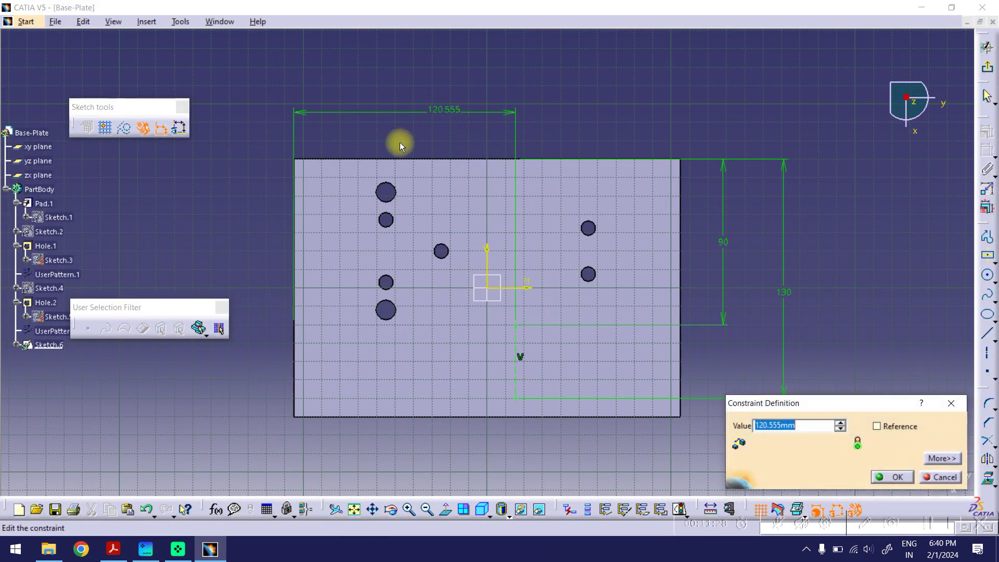
{"action": "type", "text": "130"}
{"action": "key", "text": "Return"}
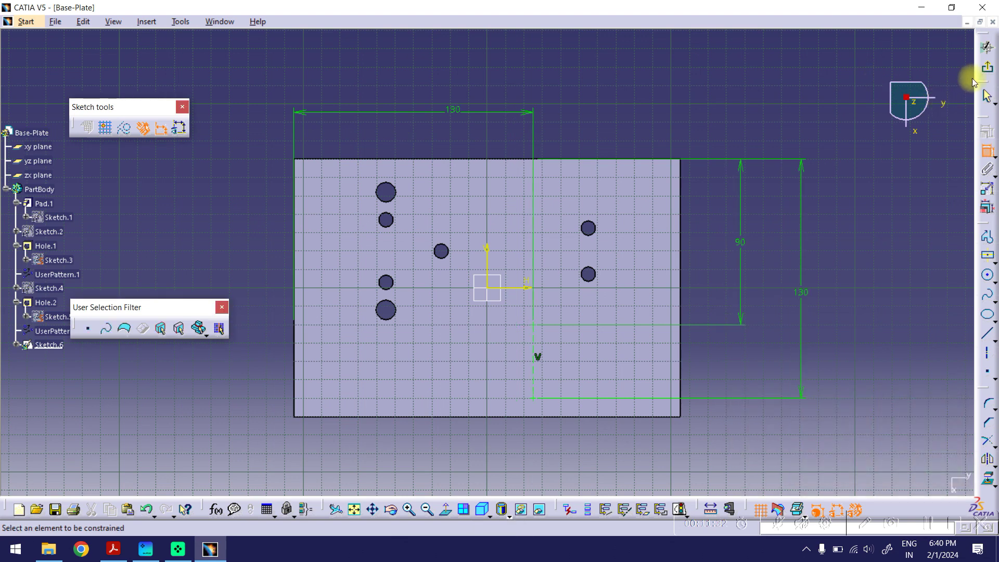
- Exit the sketch with the two "c" hole points
{"action": "left_click", "coordinate": [987, 70]}
{"action": "left_click", "coordinate": [598, 226]}
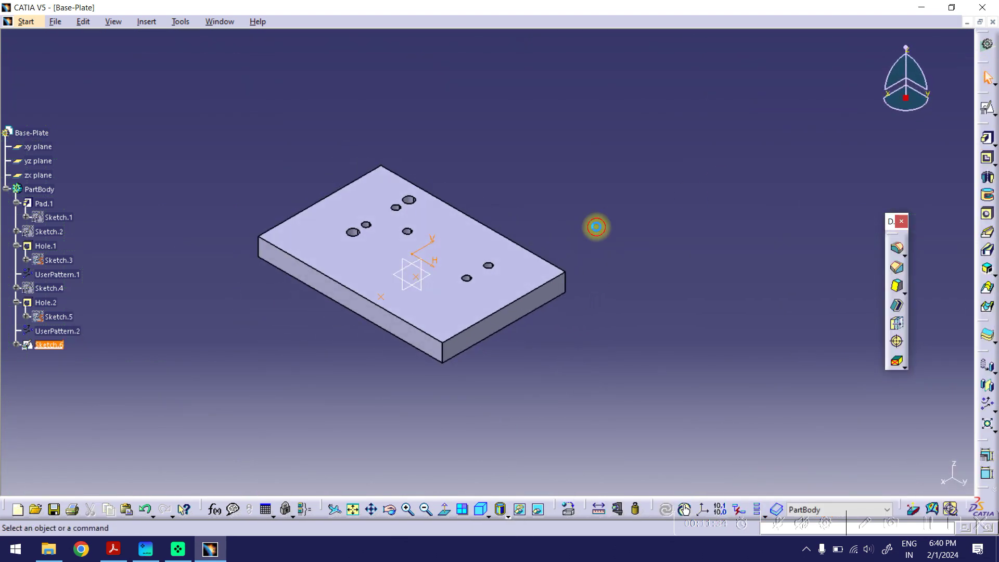
{"action": "scroll", "coordinate": [393, 263], "scroll_direction": "down", "scroll_amount": 5}
{"action": "scroll", "coordinate": [468, 258], "scroll_direction": "up", "scroll_amount": 3}
{"action": "middle_click_drag", "start_coordinate": [489, 256], "coordinate": [651, 193], "text": "ctrl"}
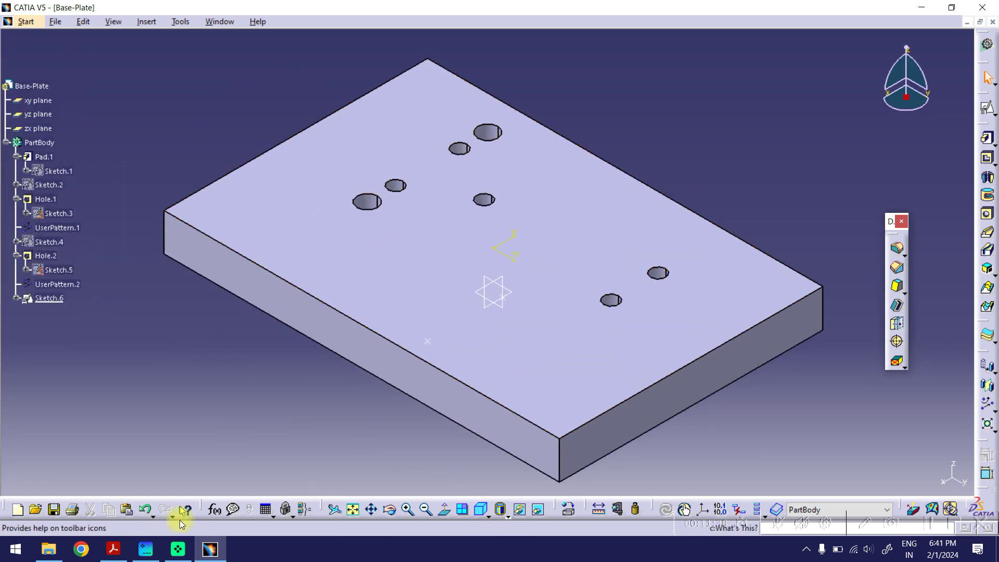
- Check the M10x1.5 callout in the PDF drawing and place a Simple type hole on the upper face at the 90 mm sketch point
{"action": "left_click", "coordinate": [113, 549]}
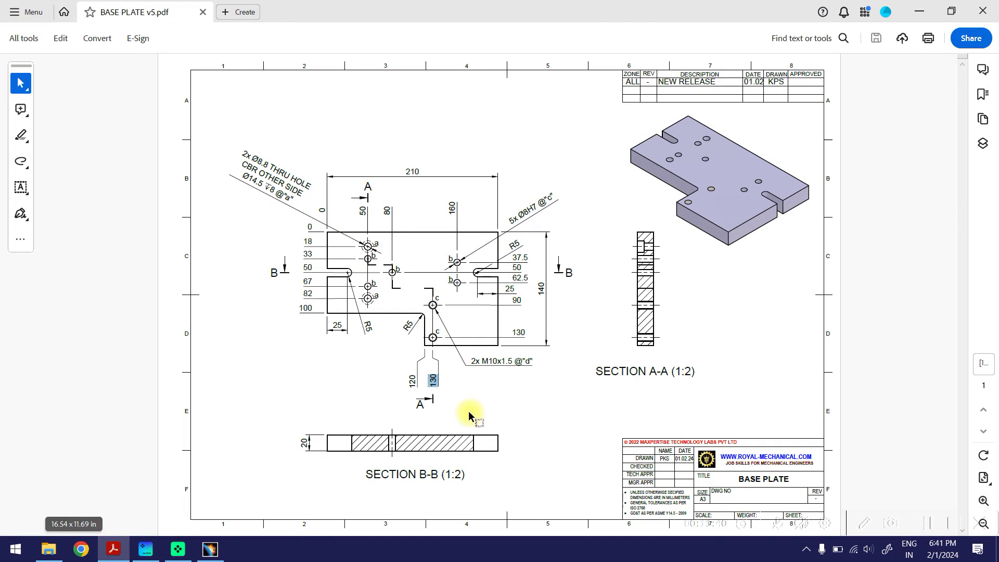
{"action": "double_click", "coordinate": [494, 360]}
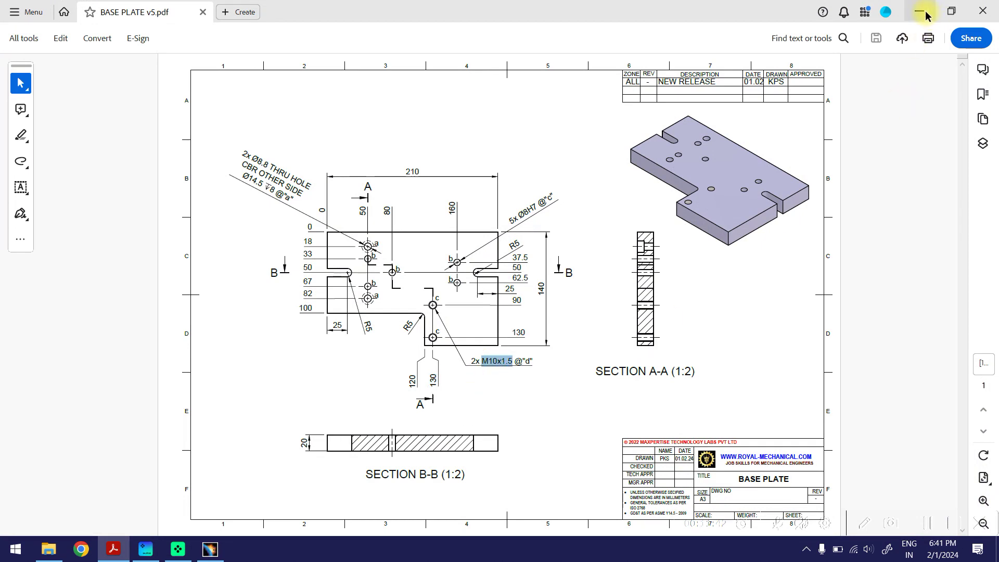
{"action": "left_click", "coordinate": [919, 12]}
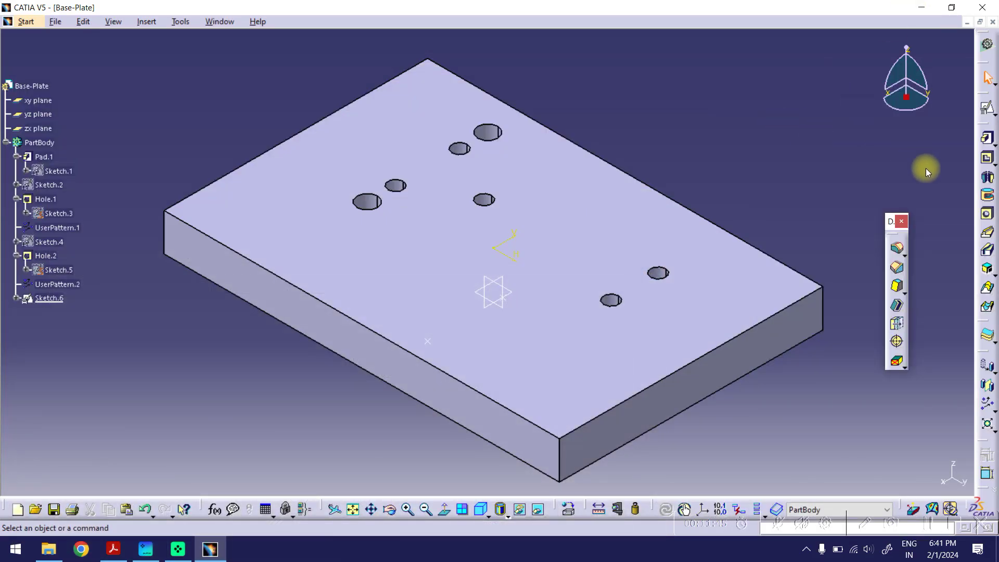
{"action": "left_click", "coordinate": [987, 214]}
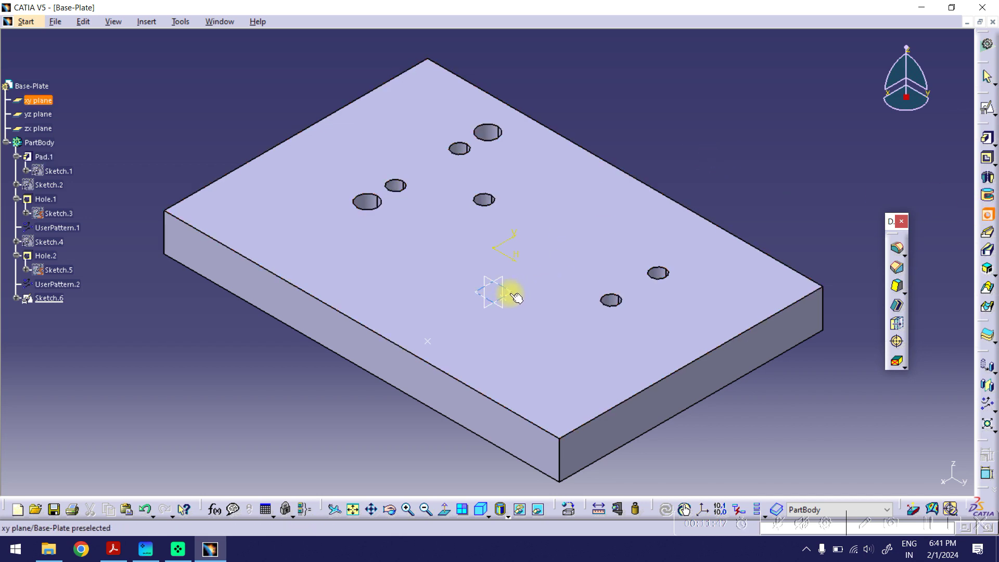
{"action": "left_click", "coordinate": [530, 308]}
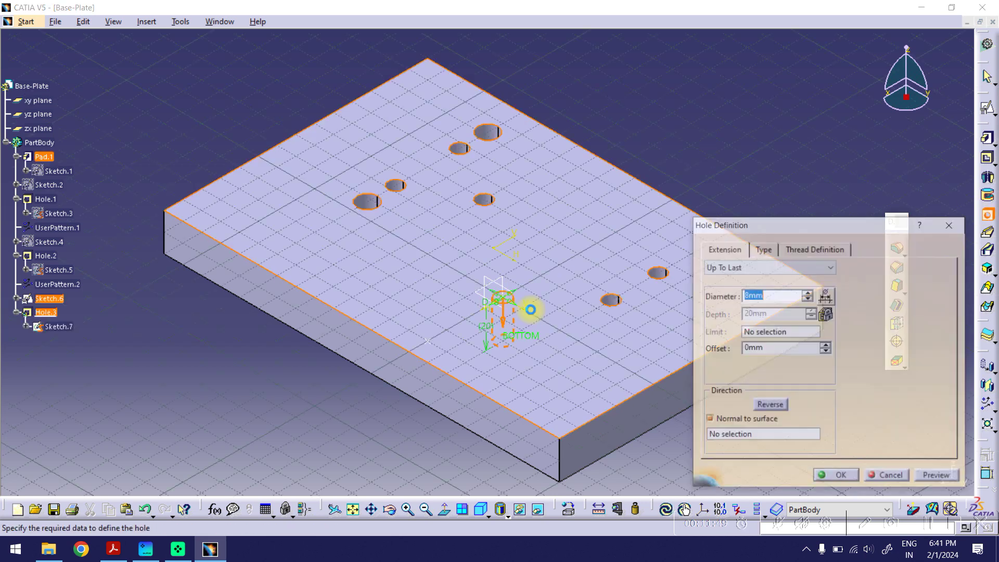
{"action": "left_click", "coordinate": [763, 249]}
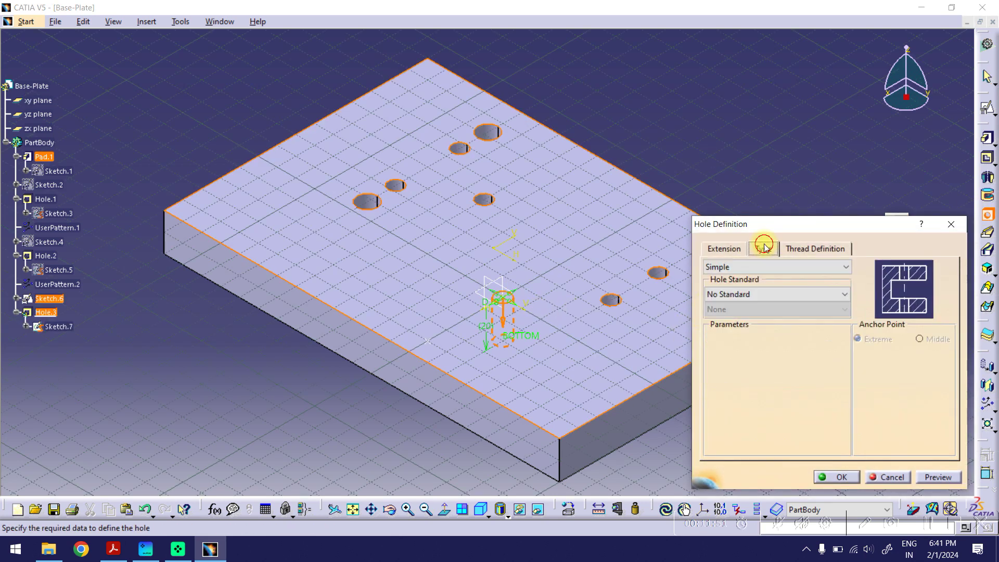
{"action": "left_click", "coordinate": [734, 266]}
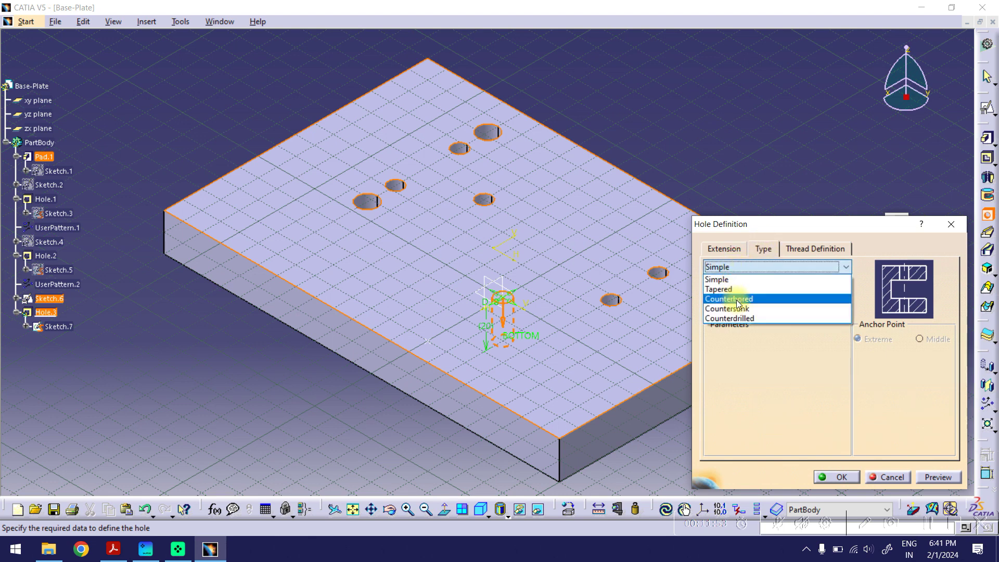
{"action": "left_click", "coordinate": [730, 280]}
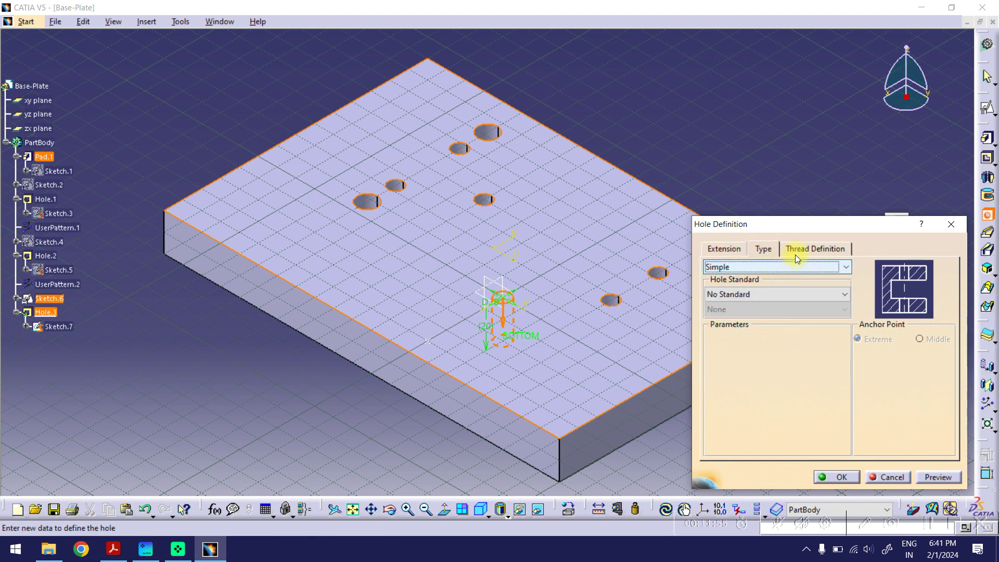
- Turn on threading for the new hole
{"action": "left_click", "coordinate": [800, 252]}
{"action": "left_click", "coordinate": [709, 267]}
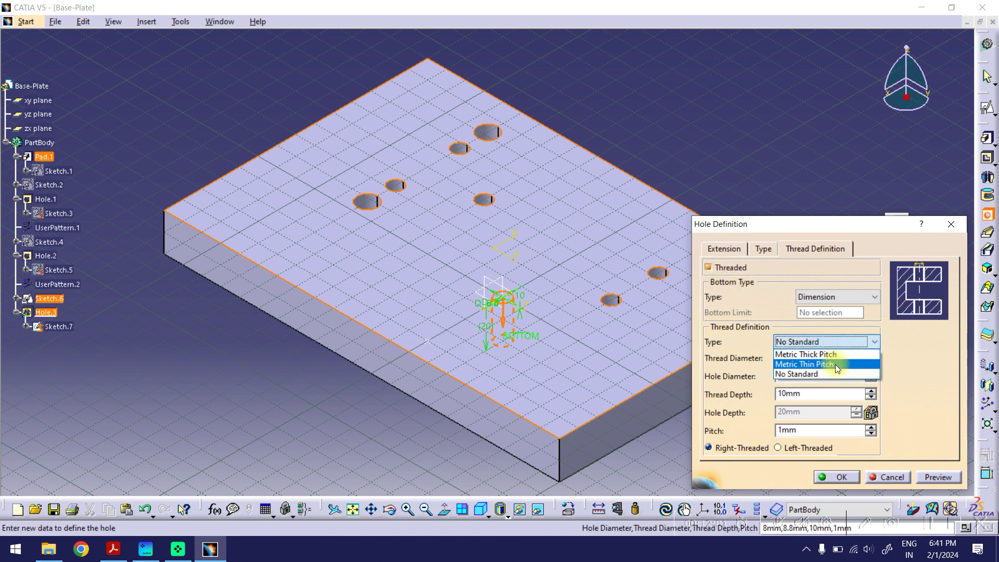
- Try a Metric Thin Pitch thread with the M10x1.25 description for the hole
{"action": "left_click", "coordinate": [835, 365]}
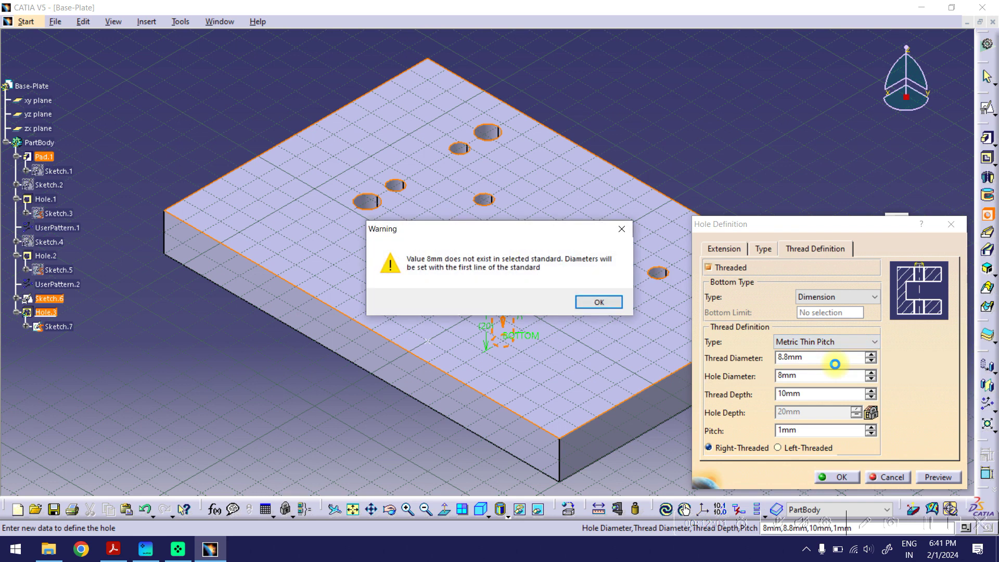
{"action": "left_click", "coordinate": [599, 303]}
{"action": "left_click", "coordinate": [816, 358]}
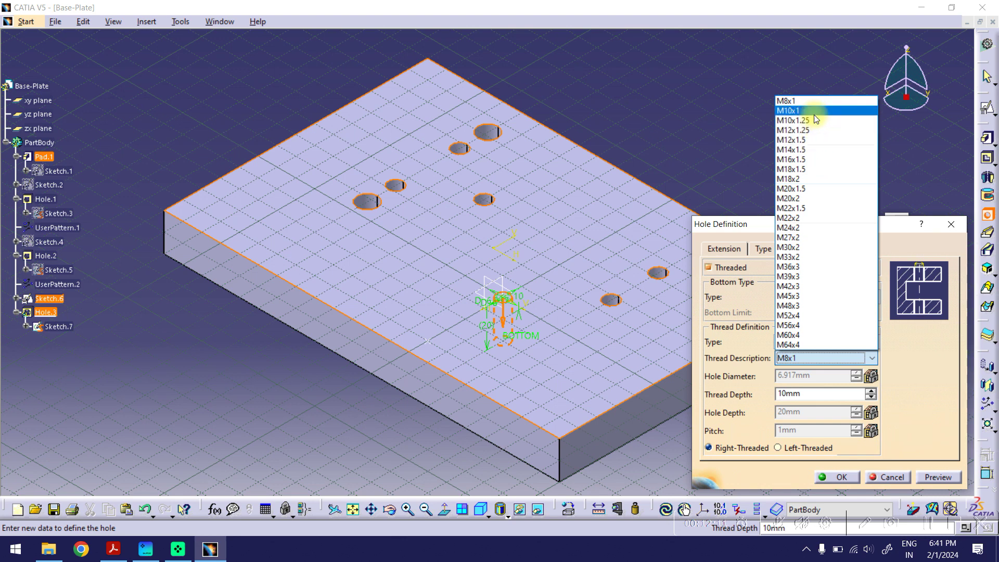
{"action": "left_click", "coordinate": [814, 121]}
- Set the hole's thread type to Metric Thick Pitch with the M10 thread description
{"action": "left_click", "coordinate": [822, 345]}
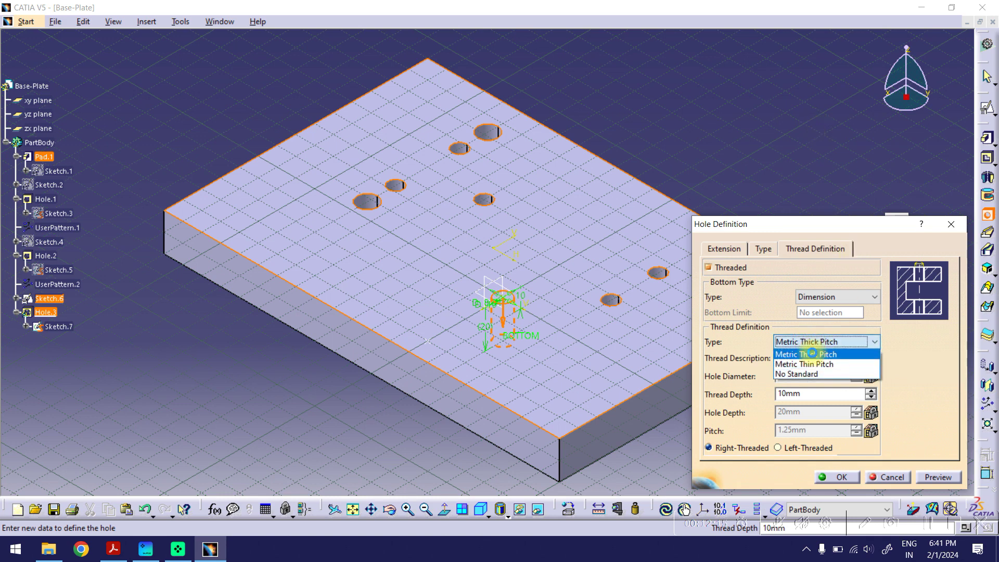
{"action": "left_click", "coordinate": [812, 354]}
{"action": "left_click", "coordinate": [813, 355]}
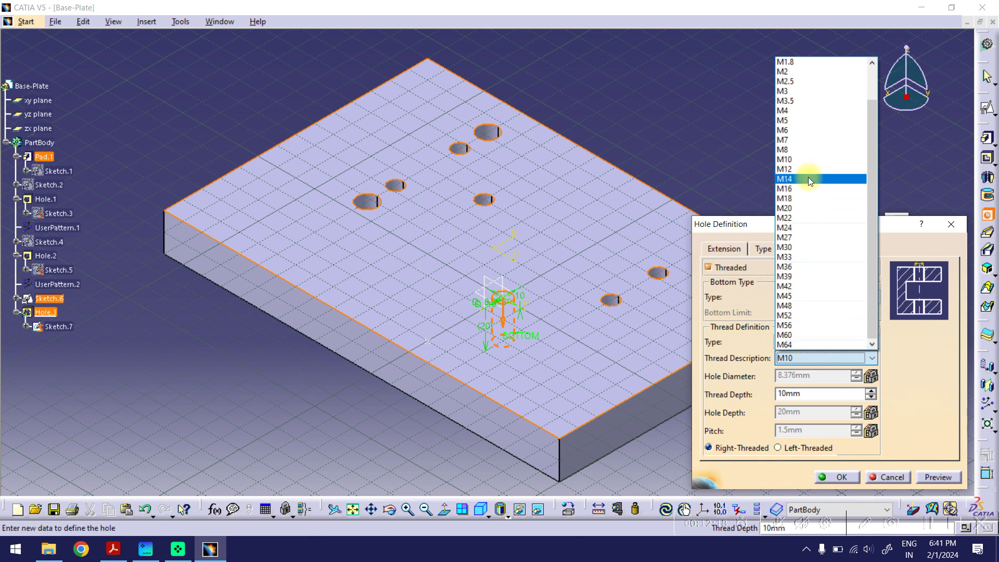
{"action": "left_click", "coordinate": [803, 161]}
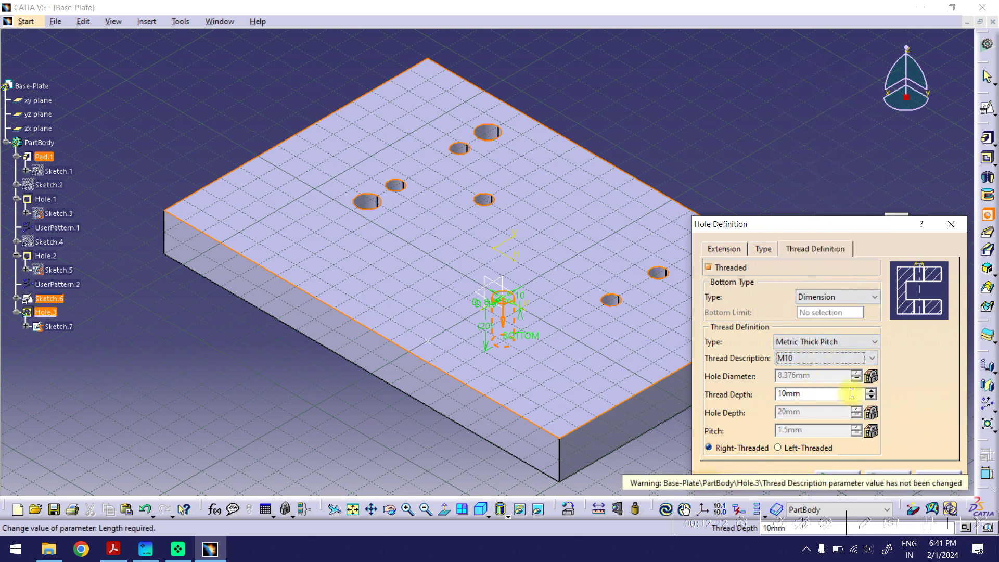
- Keep the thread's bottom type as Dimension and set the hole's extension to Up To Last
{"action": "left_click", "coordinate": [845, 297]}
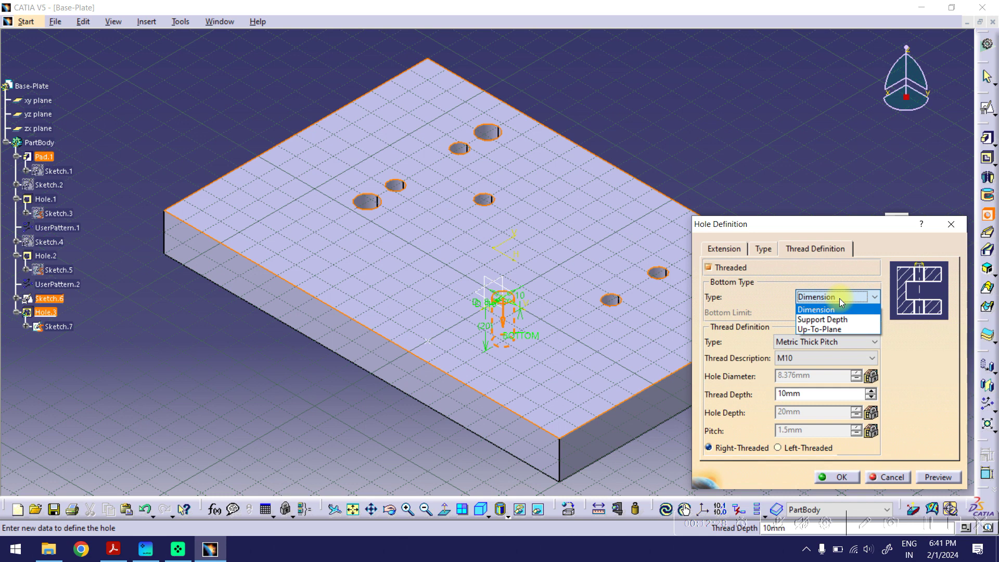
{"action": "left_click", "coordinate": [813, 268]}
{"action": "left_click", "coordinate": [726, 249]}
{"action": "left_click", "coordinate": [752, 267]}
{"action": "left_click", "coordinate": [738, 297]}
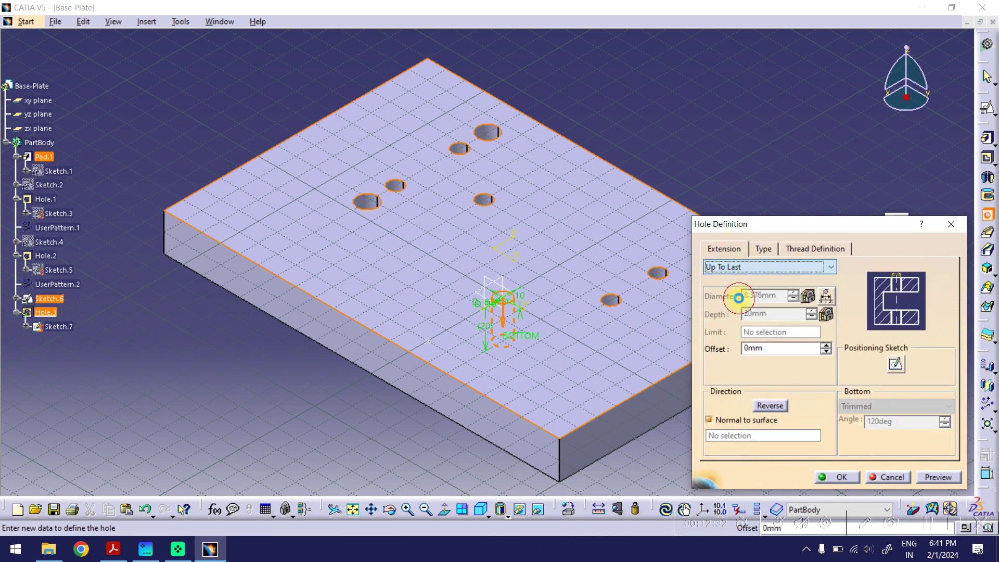
- Set the thread depth to 20 mm, preview the threaded hole and create it
{"action": "left_click", "coordinate": [763, 249]}
{"action": "left_click", "coordinate": [796, 249]}
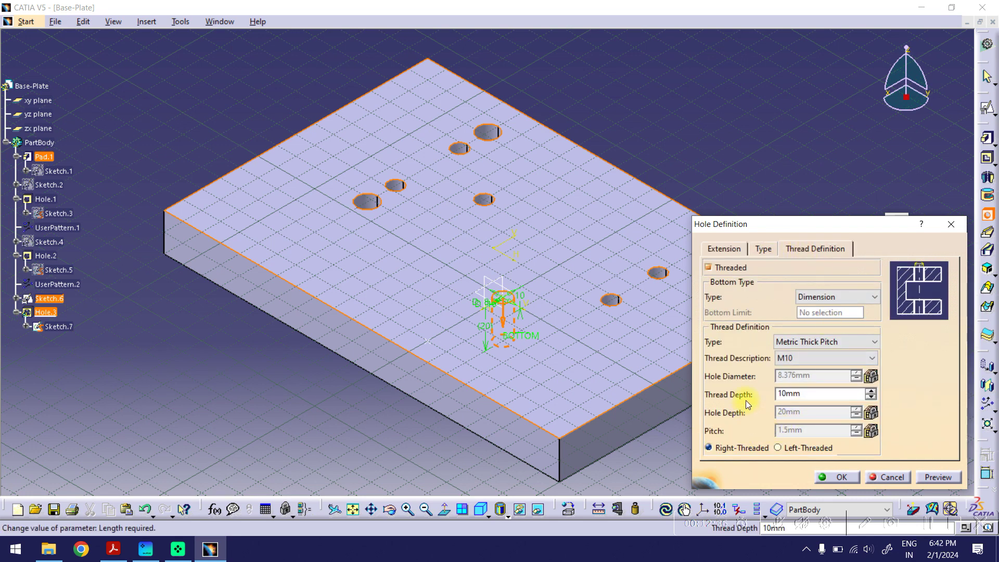
{"action": "double_click", "coordinate": [825, 393]}
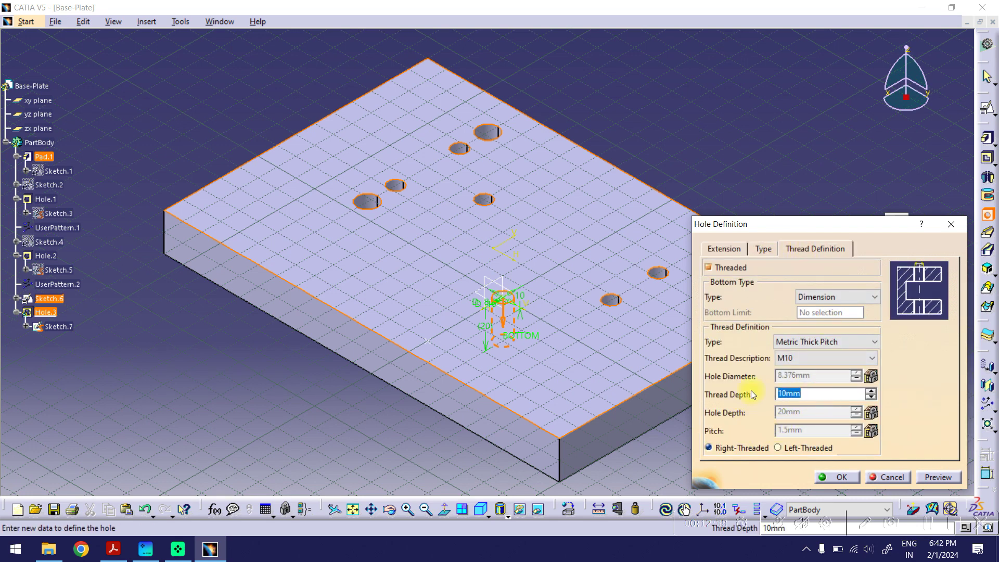
{"action": "type", "text": "20"}
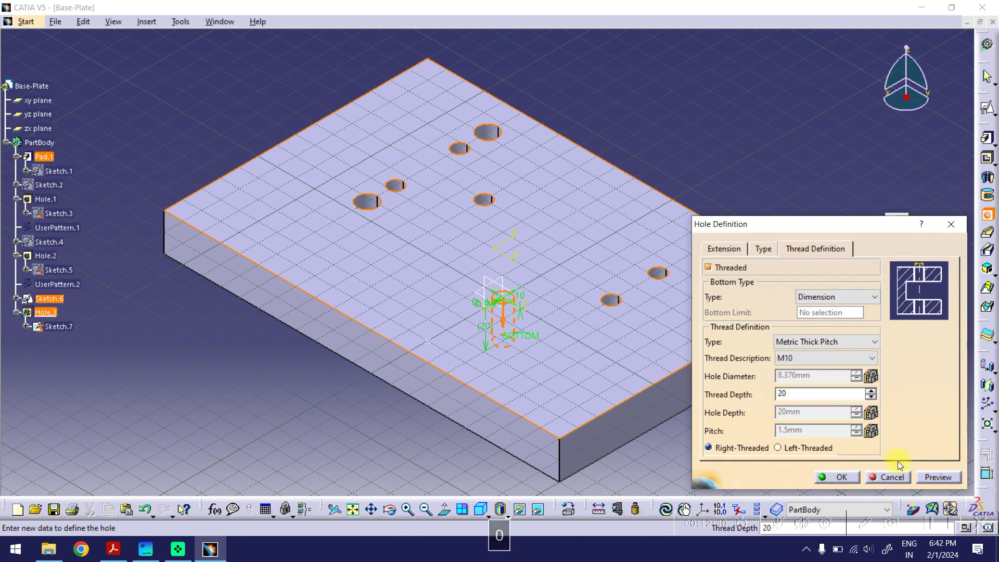
{"action": "left_click", "coordinate": [935, 476]}
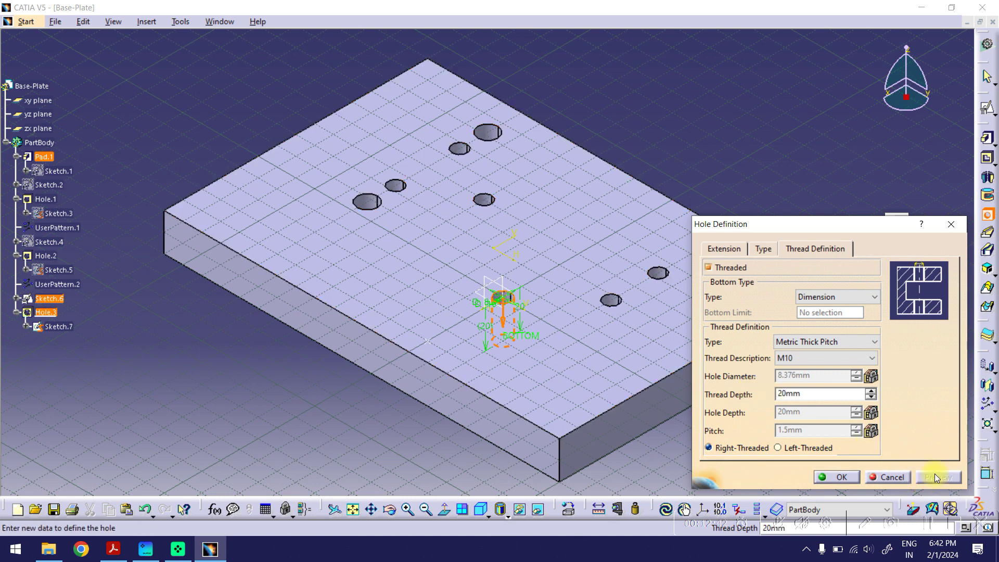
{"action": "left_click", "coordinate": [836, 478]}
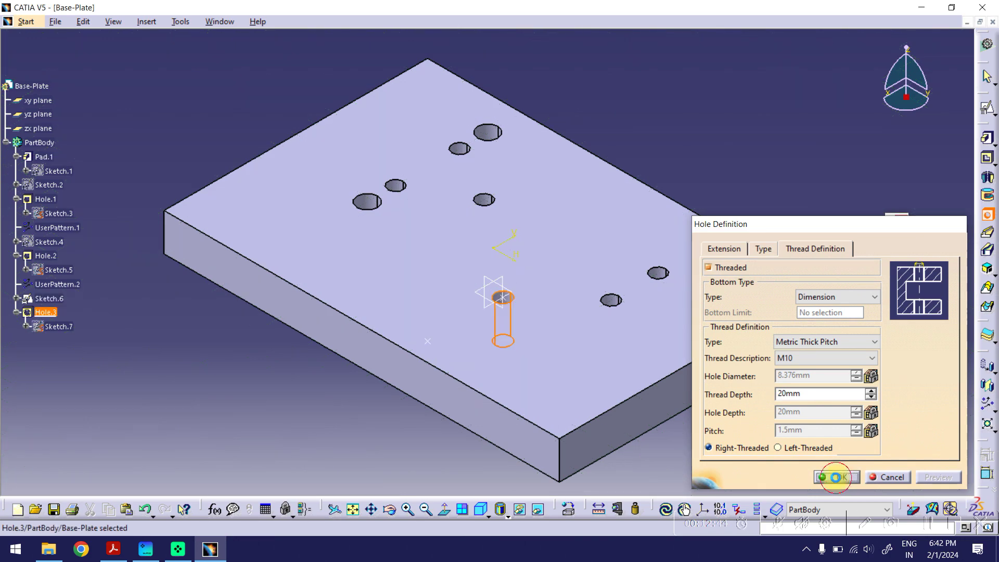
- Copy the M10 hole to the second "c" point with a User Pattern that uses Sketch.6 for the positions
{"action": "left_click", "coordinate": [391, 515]}
{"action": "left_click_drag", "start_coordinate": [419, 454], "coordinate": [445, 455]}
{"action": "left_click", "coordinate": [804, 436]}
{"action": "middle_click_drag", "start_coordinate": [804, 436], "coordinate": [787, 401]}
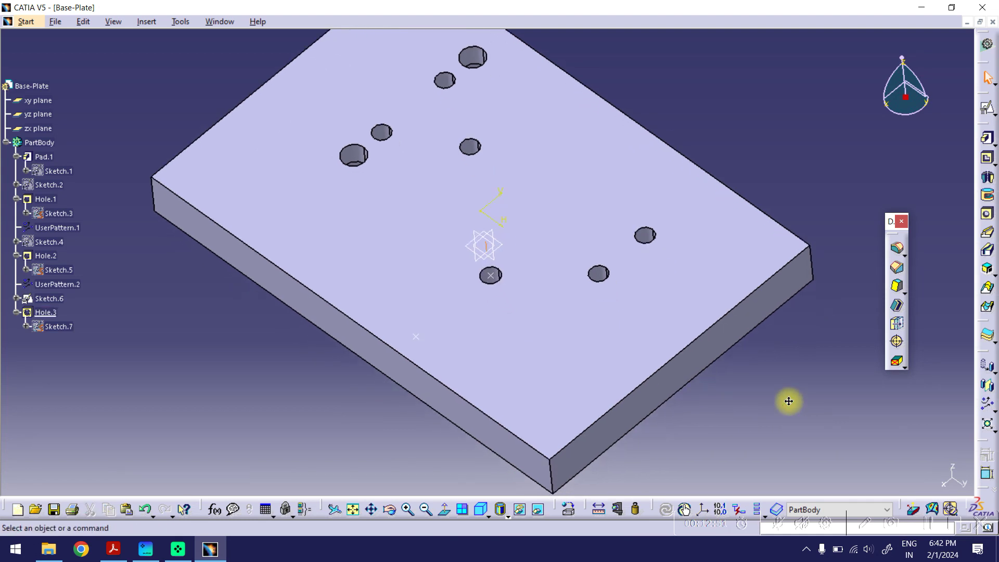
{"action": "left_click", "coordinate": [59, 315]}
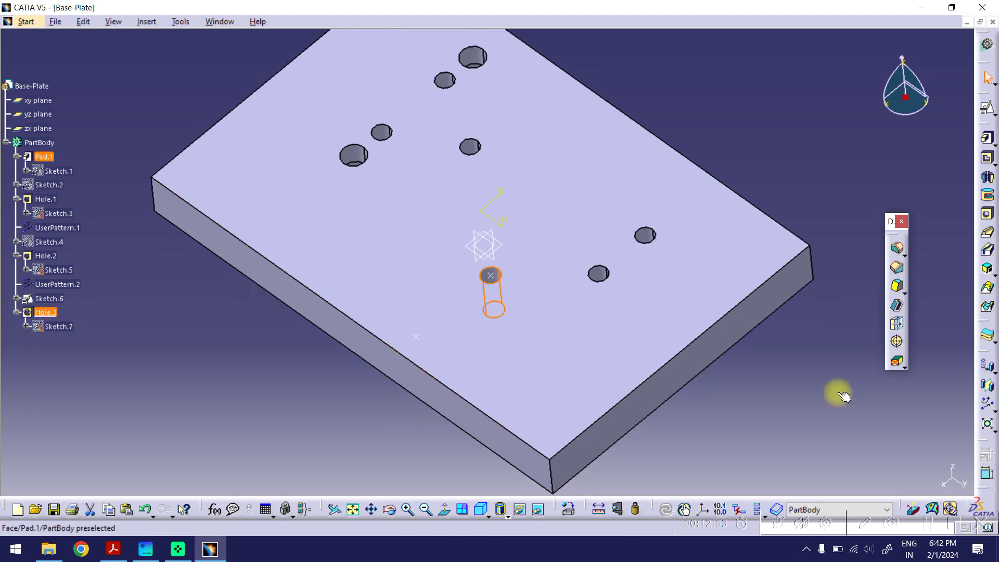
{"action": "left_click", "coordinate": [988, 408]}
{"action": "left_click", "coordinate": [418, 337]}
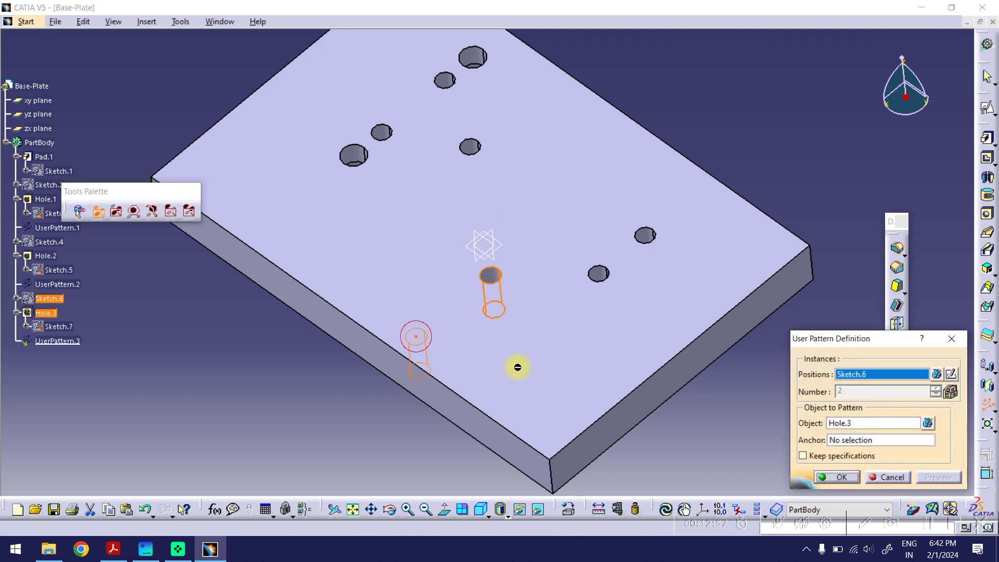
{"action": "left_click", "coordinate": [834, 477]}
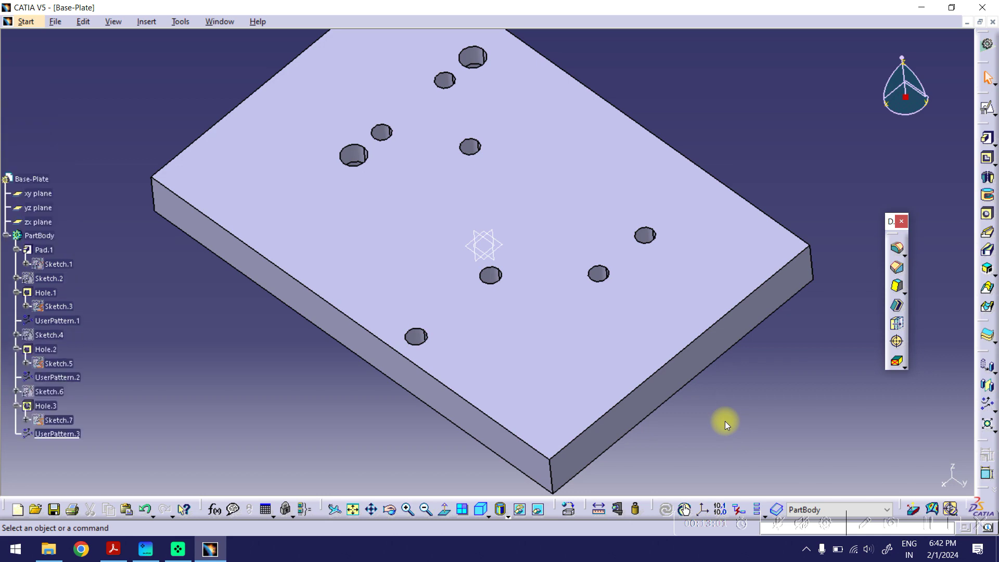
{"action": "middle_click_drag", "start_coordinate": [702, 232], "coordinate": [720, 337], "text": "ctrl"}
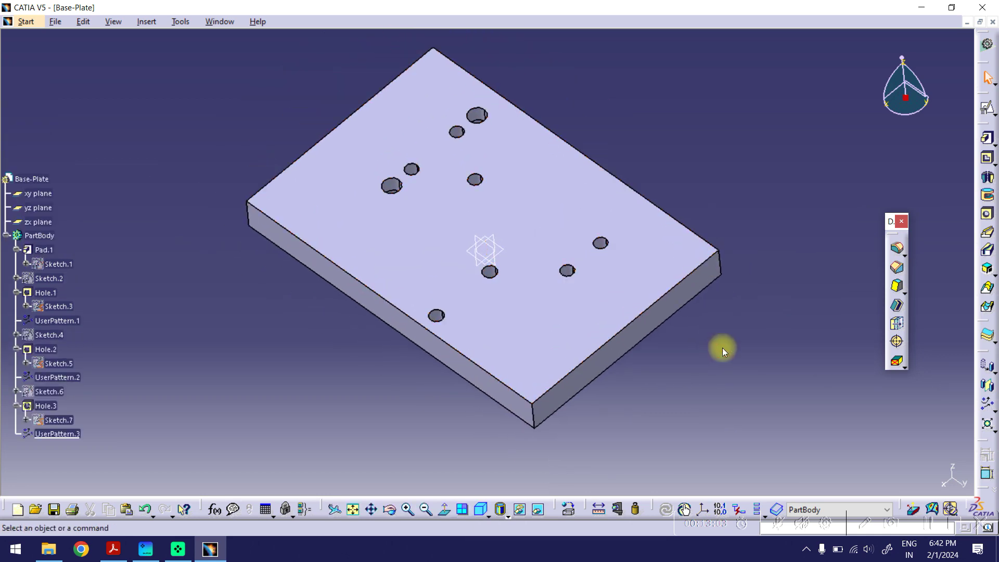
- Check the corner cutout's dimensions in the PDF drawing and start a positioned sketch on the plate's upper face with V reversed and axes swapped
{"action": "left_click", "coordinate": [114, 549]}
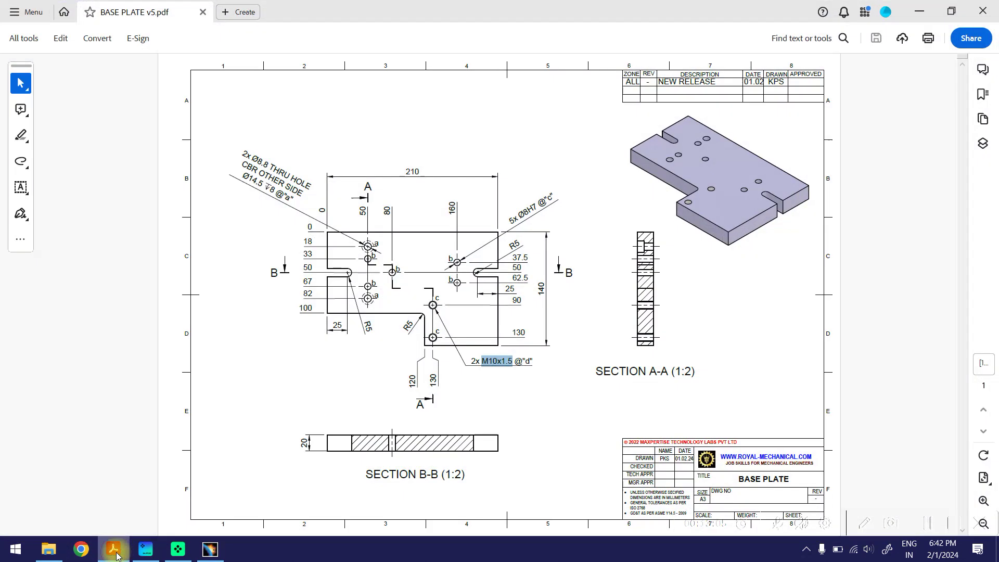
{"action": "double_click", "coordinate": [411, 381]}
{"action": "double_click", "coordinate": [305, 307]}
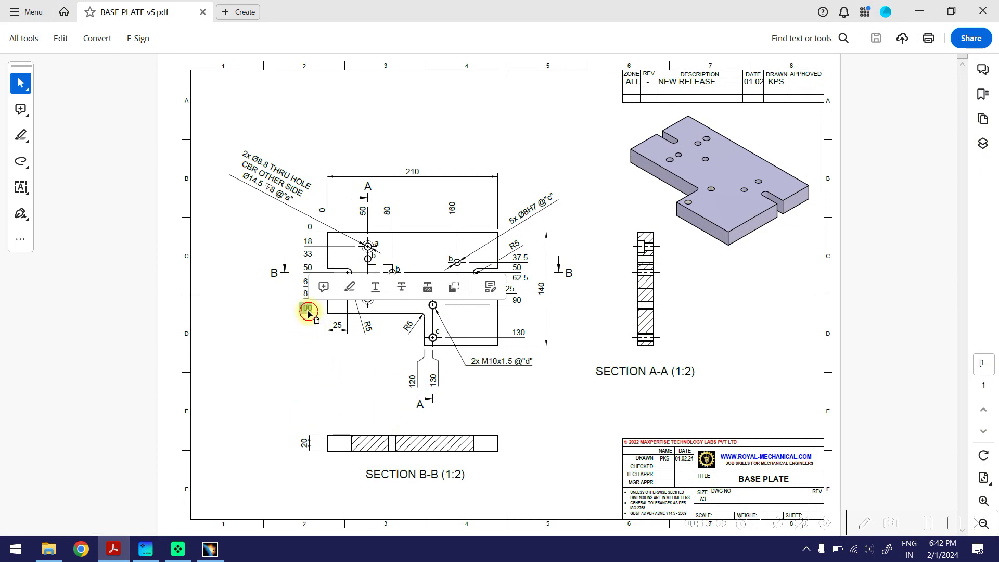
{"action": "left_click", "coordinate": [920, 12]}
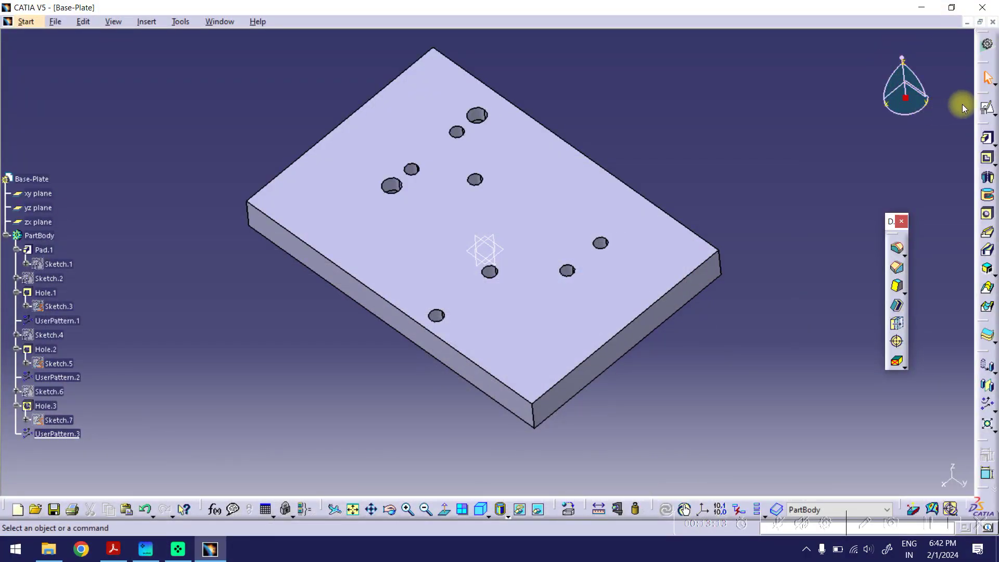
{"action": "left_click", "coordinate": [985, 108]}
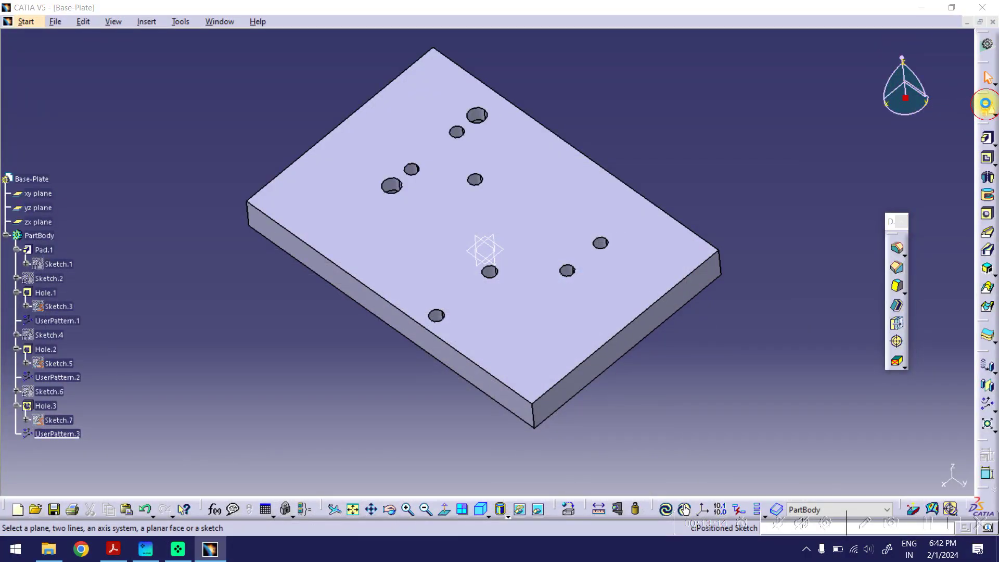
{"action": "left_click", "coordinate": [386, 235]}
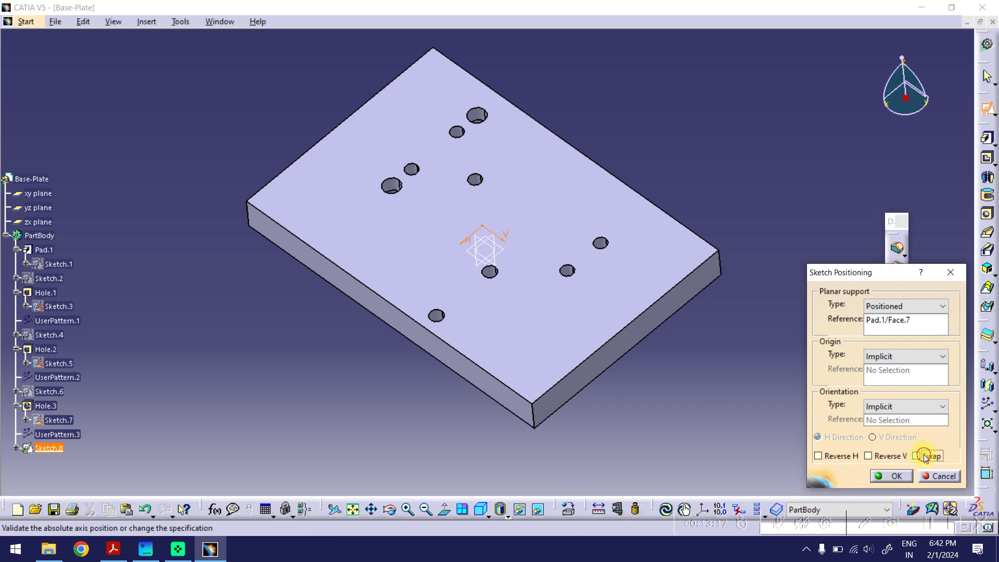
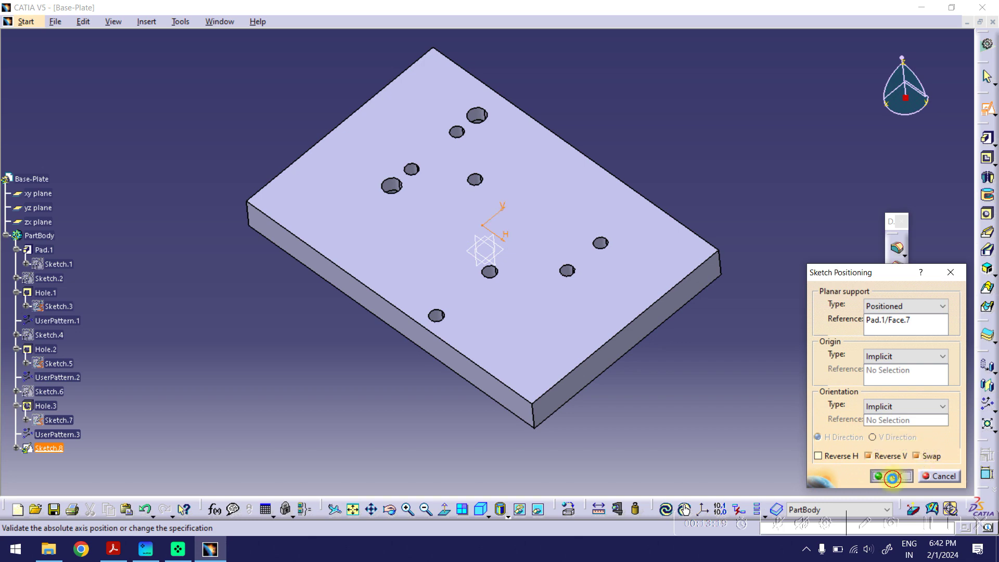
{"action": "left_click", "coordinate": [893, 477]}
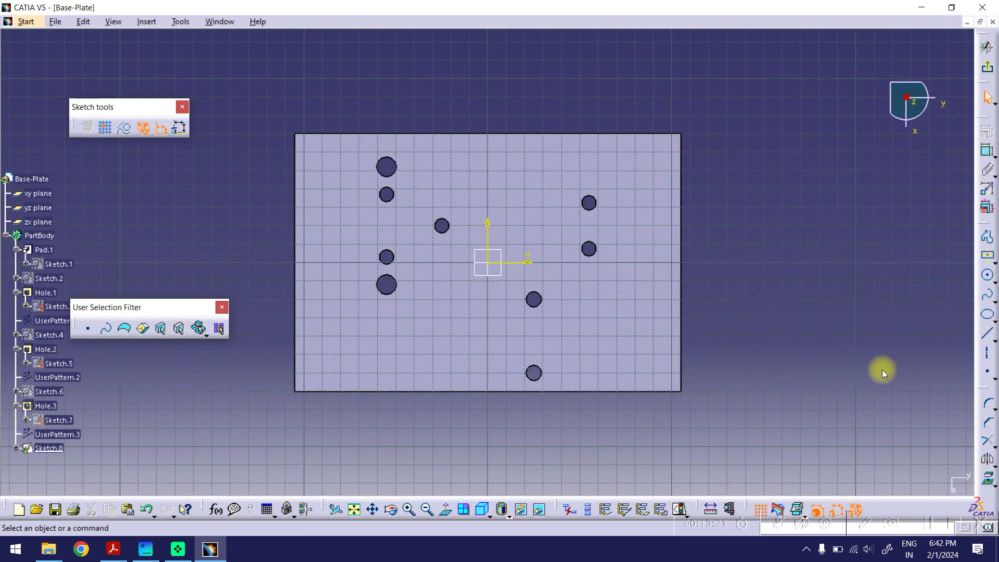
- Sketch a rectangle overlapping the plate's lower-left corner, its upper side about 103 mm below the plate's upper edge
{"action": "left_click", "coordinate": [995, 263]}
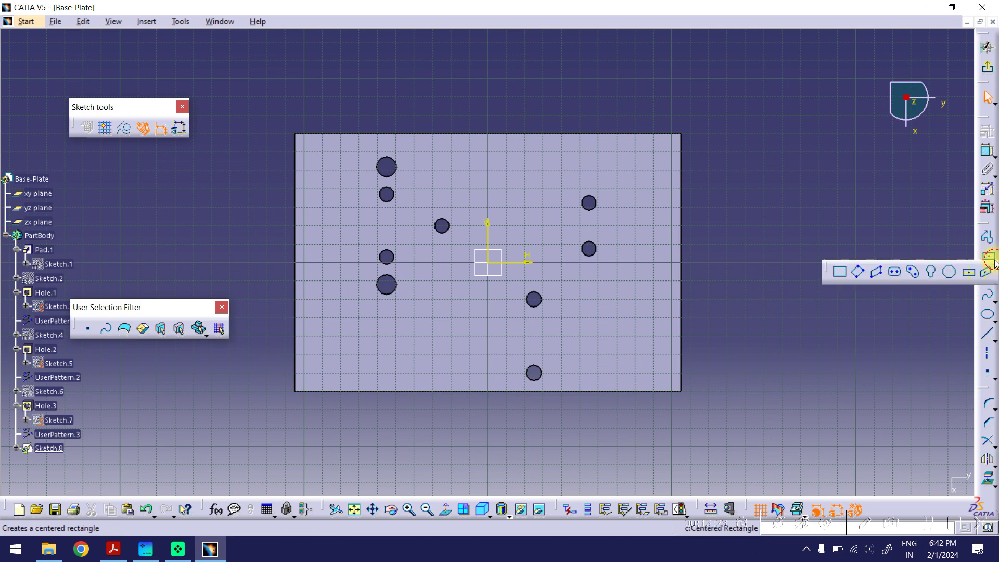
{"action": "left_click", "coordinate": [838, 271]}
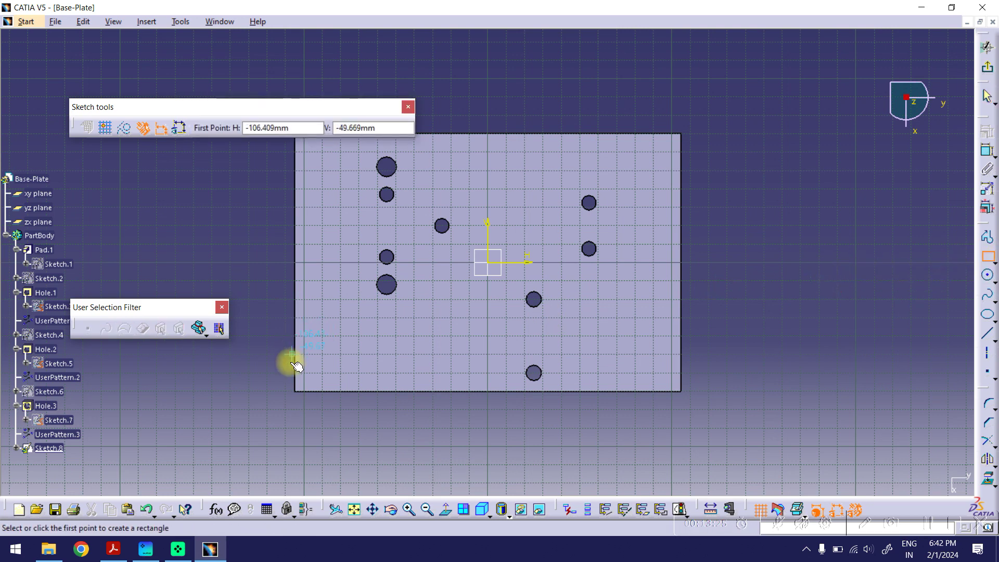
{"action": "left_click", "coordinate": [289, 398]}
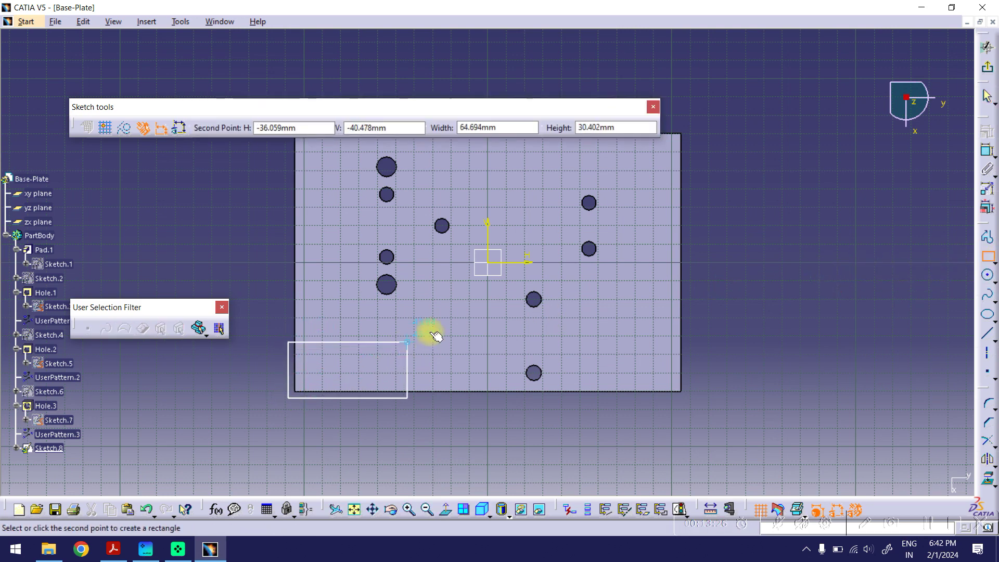
{"action": "left_click", "coordinate": [461, 323]}
- Dimension the rectangle's upper side from the plate's upper edge and its right side from the plate's left edge
{"action": "middle_click_drag", "start_coordinate": [492, 290], "coordinate": [513, 297]}
{"action": "middle_click_drag", "start_coordinate": [825, 294], "coordinate": [575, 267], "text": "ctrl"}
{"action": "left_click", "coordinate": [987, 151]}
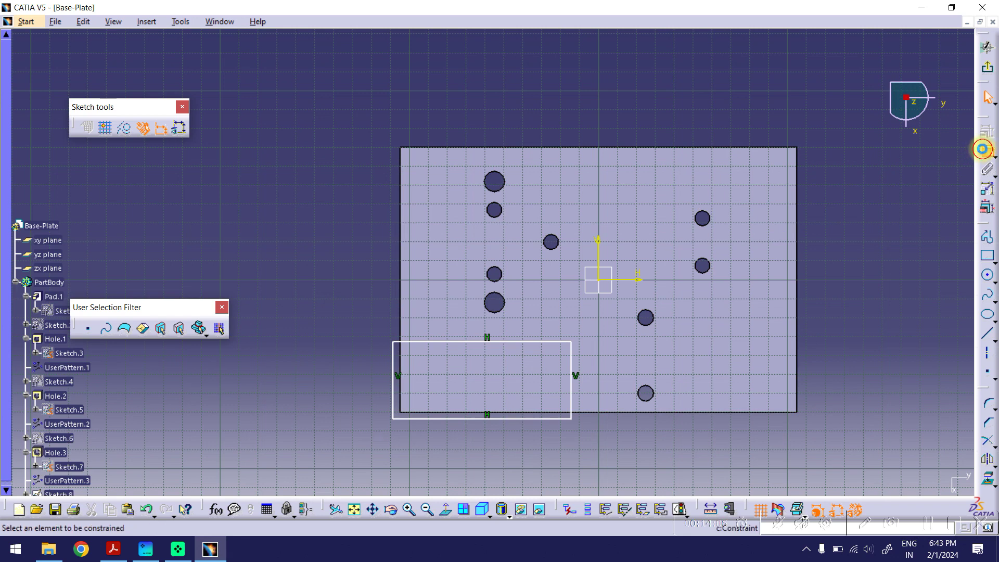
{"action": "left_click", "coordinate": [435, 148]}
{"action": "left_click", "coordinate": [423, 342]}
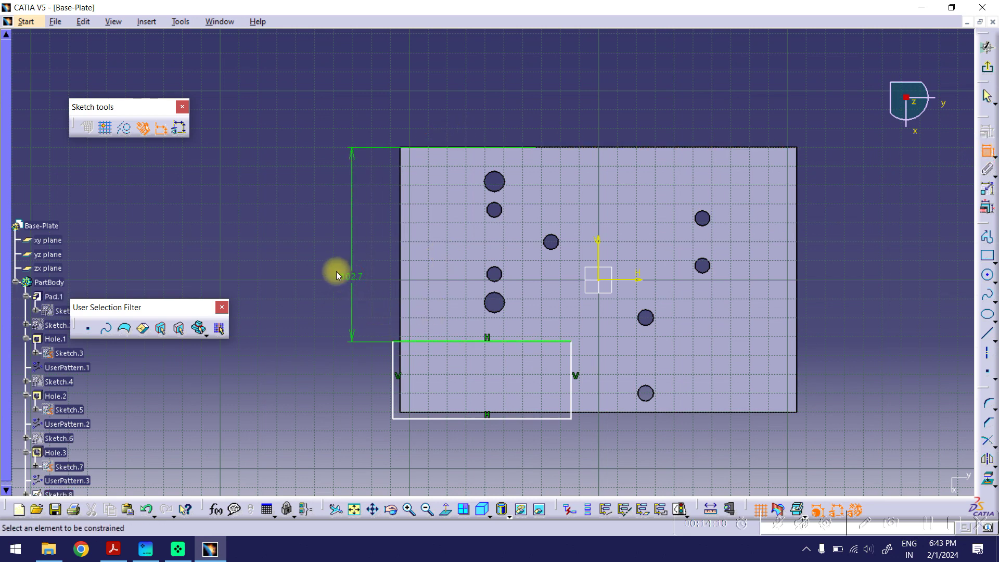
{"action": "left_click", "coordinate": [408, 278]}
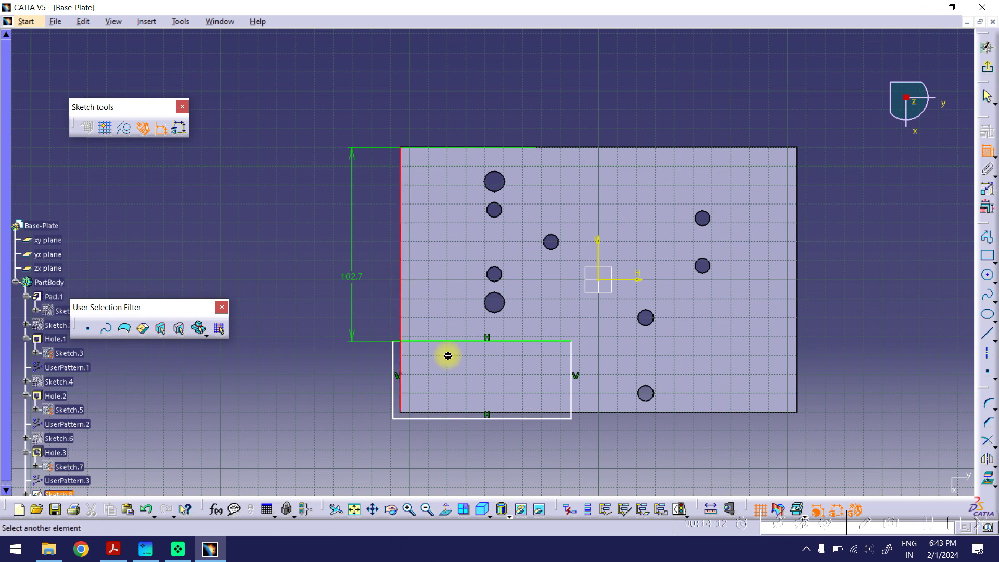
{"action": "left_click", "coordinate": [573, 397]}
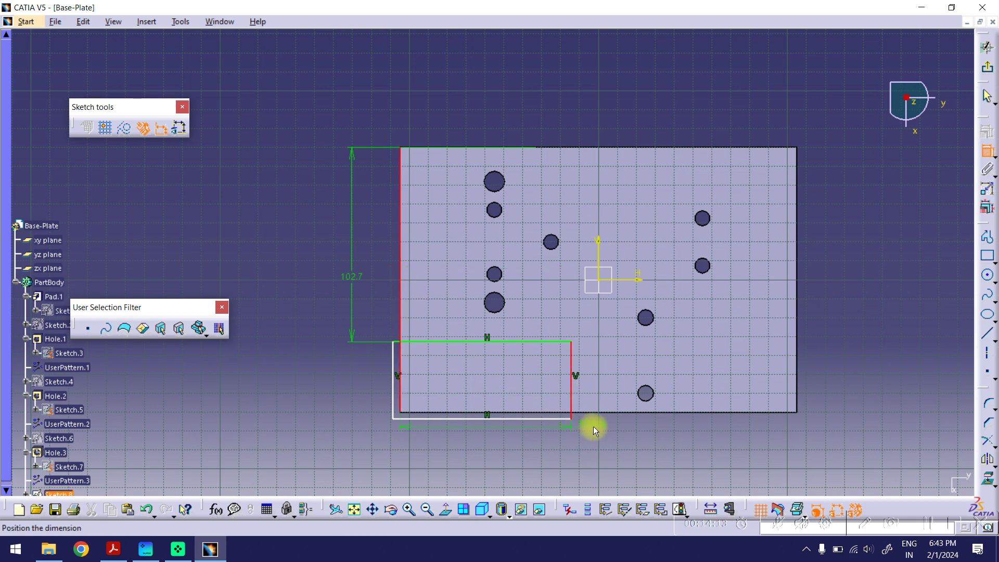
{"action": "left_click", "coordinate": [555, 475]}
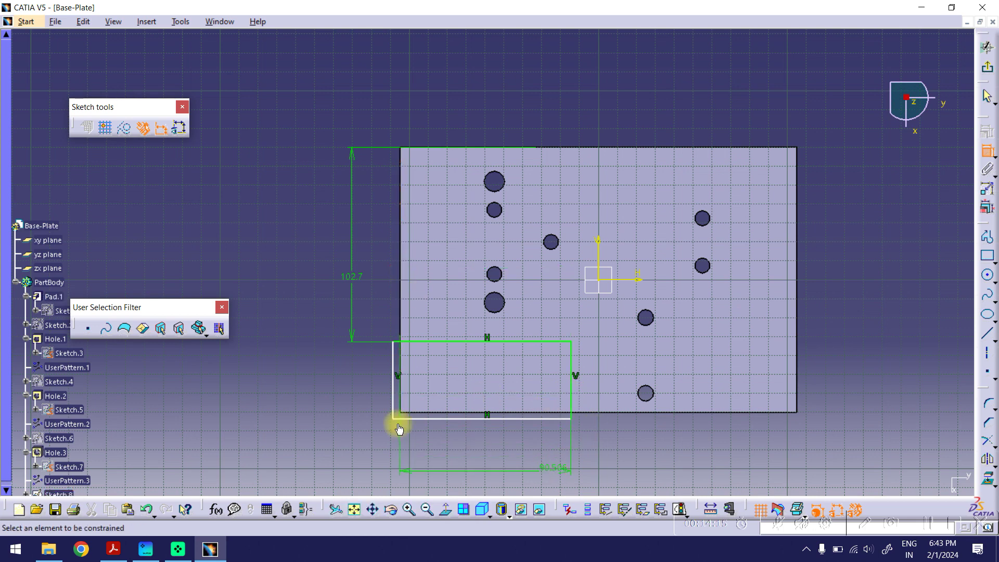
- Check the cutout position in the PDF drawing and set the rectangle's dimensions to 100 mm from the plate's upper edge and 120 mm from its left edge
{"action": "left_click", "coordinate": [115, 549]}
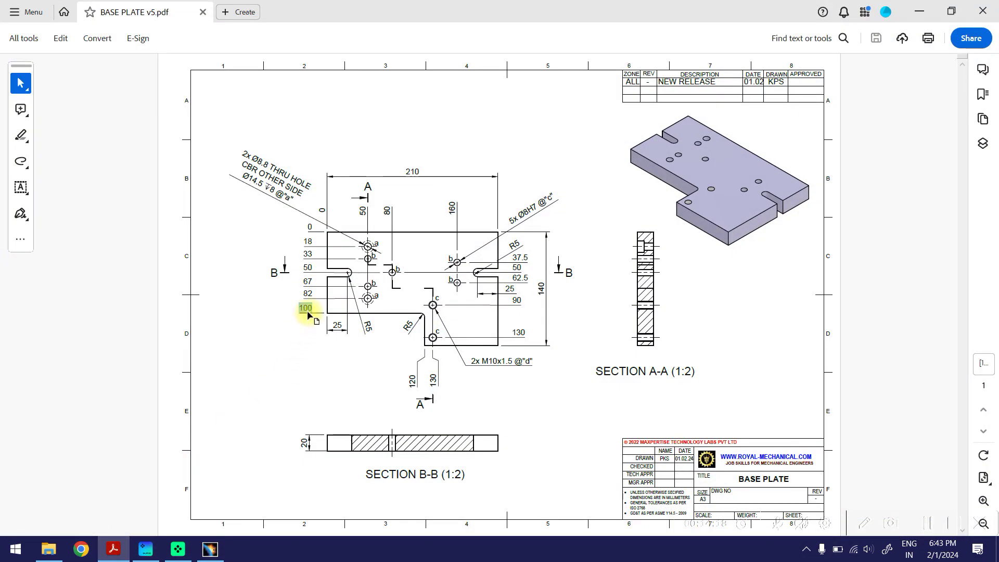
{"action": "left_click", "coordinate": [919, 12]}
{"action": "double_click", "coordinate": [350, 279]}
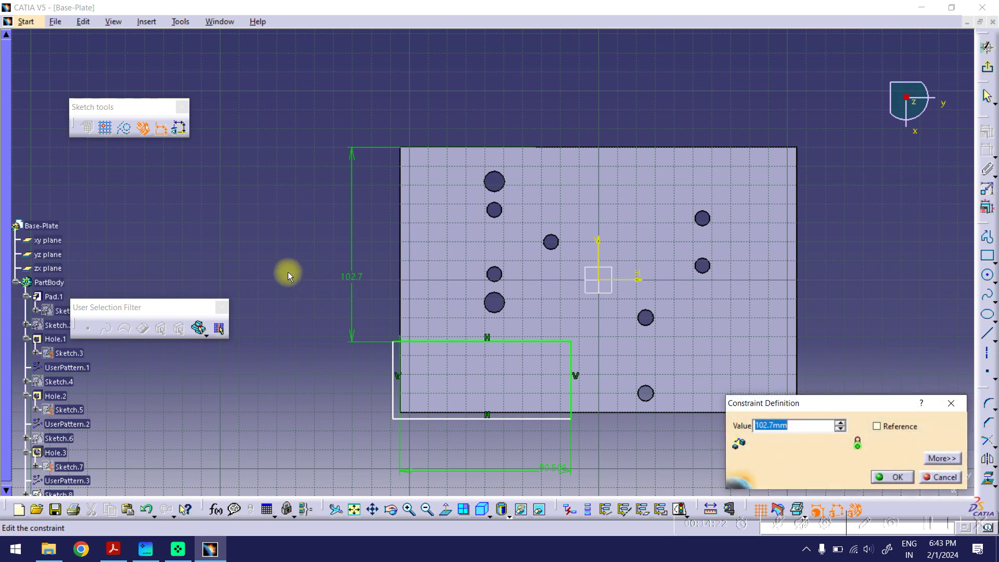
{"action": "type", "text": "100"}
{"action": "key", "text": "Return"}
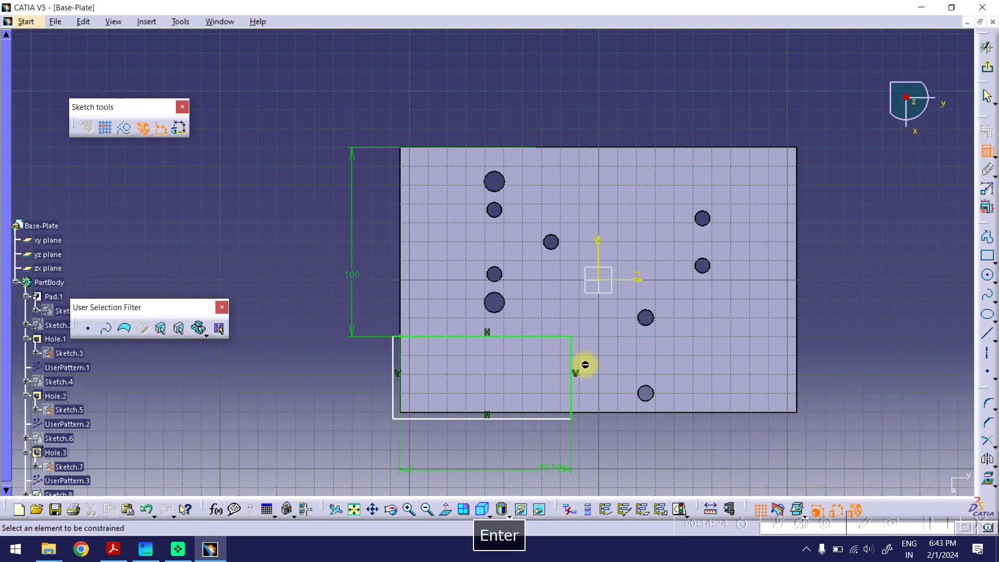
{"action": "double_click", "coordinate": [548, 466]}
{"action": "type", "text": "12"}
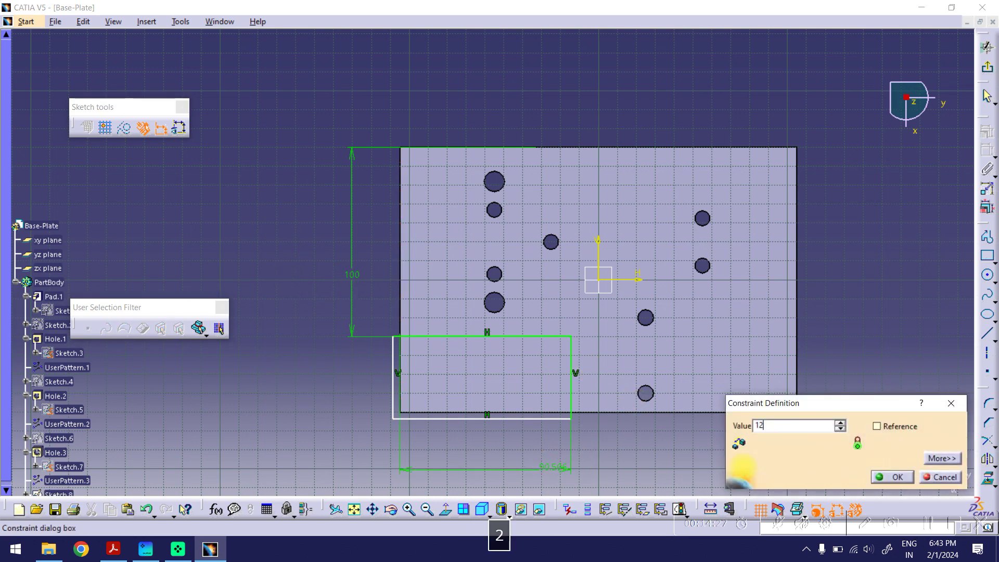
{"action": "type", "text": "0"}
{"action": "key", "text": "Return"}
- Stretch the rectangle so its left and lower sides lie further outside the plate
{"action": "mouse_move", "coordinate": [702, 426]}
{"action": "middle_mouse_down", "text": "ctrl"}
{"action": "mouse_move", "coordinate": [716, 286]}
{"action": "mouse_move", "coordinate": [548, 343]}
{"action": "middle_mouse_up", "text": "ctrl"}
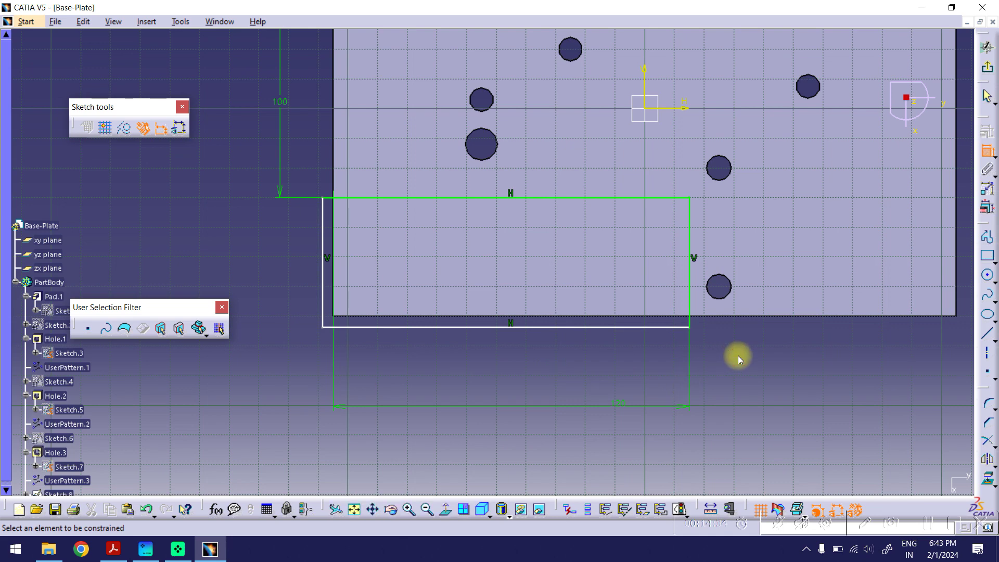
{"action": "key", "text": "Escape"}
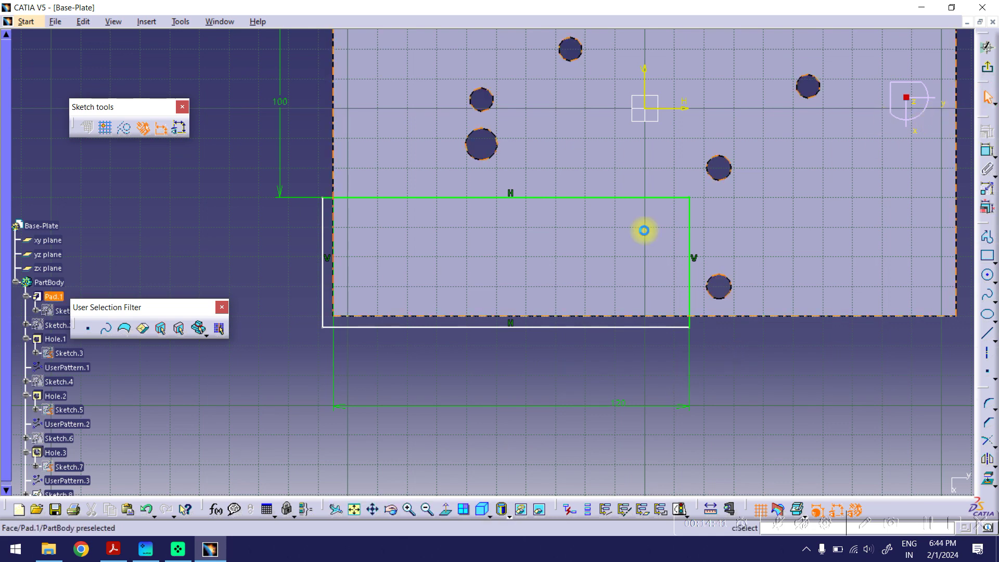
{"action": "left_click_drag", "start_coordinate": [324, 242], "coordinate": [293, 245]}
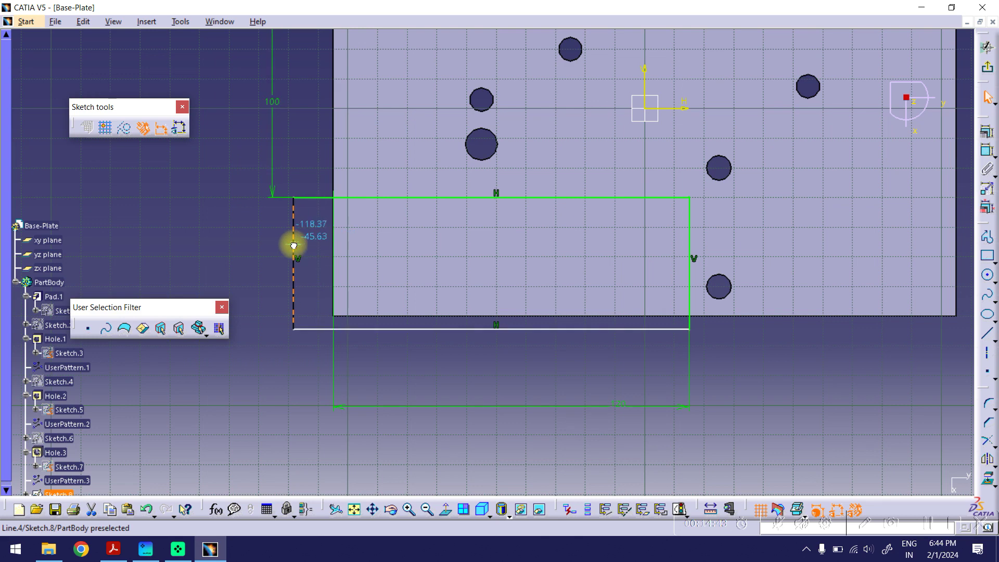
{"action": "left_click_drag", "start_coordinate": [401, 330], "coordinate": [399, 351]}
{"action": "key", "text": "Escape"}
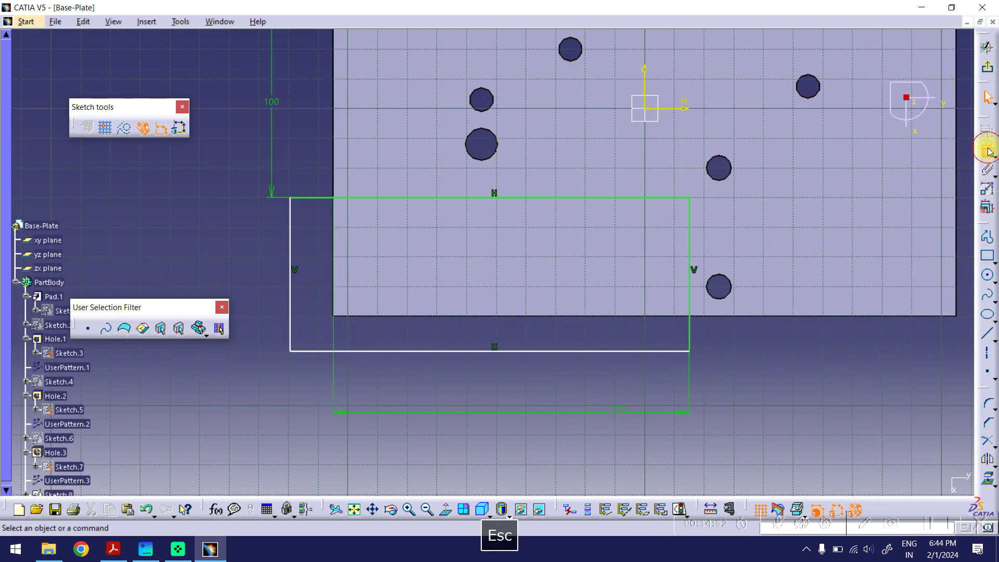
{"action": "left_click", "coordinate": [291, 234]}
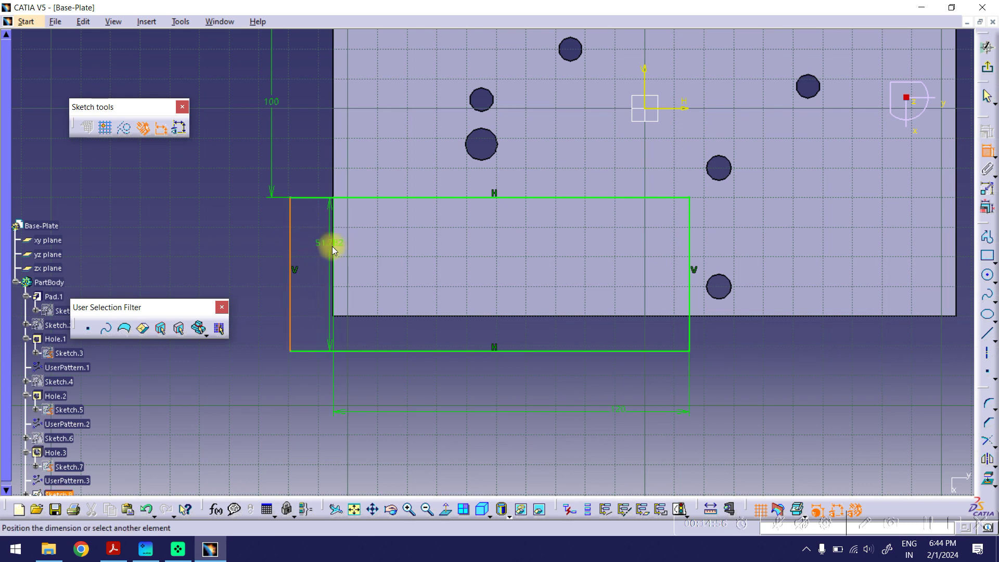
{"action": "left_click", "coordinate": [332, 263]}
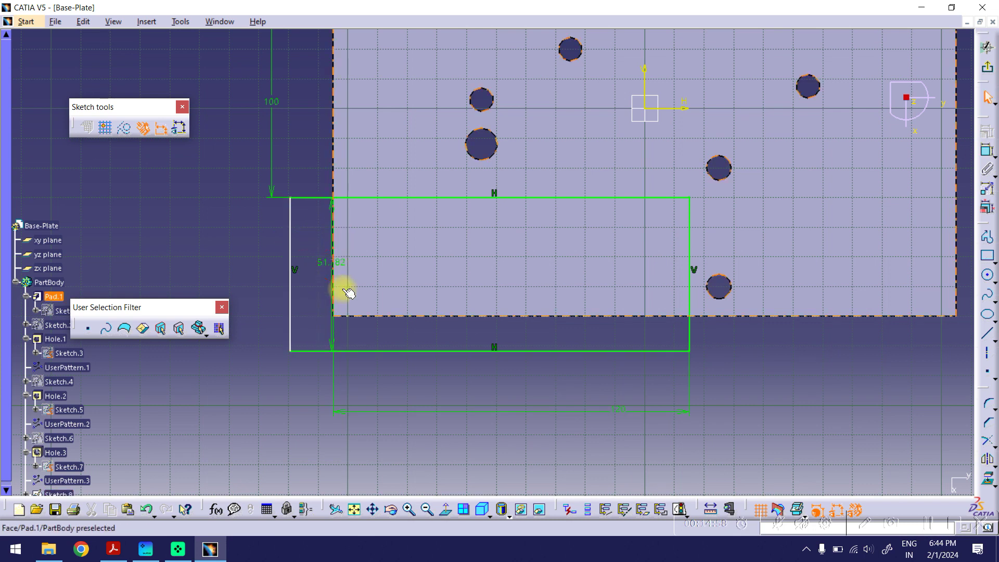
{"action": "key", "text": "Escape"}
{"action": "mouse_move", "coordinate": [273, 300]}
{"action": "middle_mouse_down"}
{"action": "mouse_move", "coordinate": [334, 318]}
{"action": "mouse_move", "coordinate": [339, 300]}
{"action": "middle_mouse_up"}
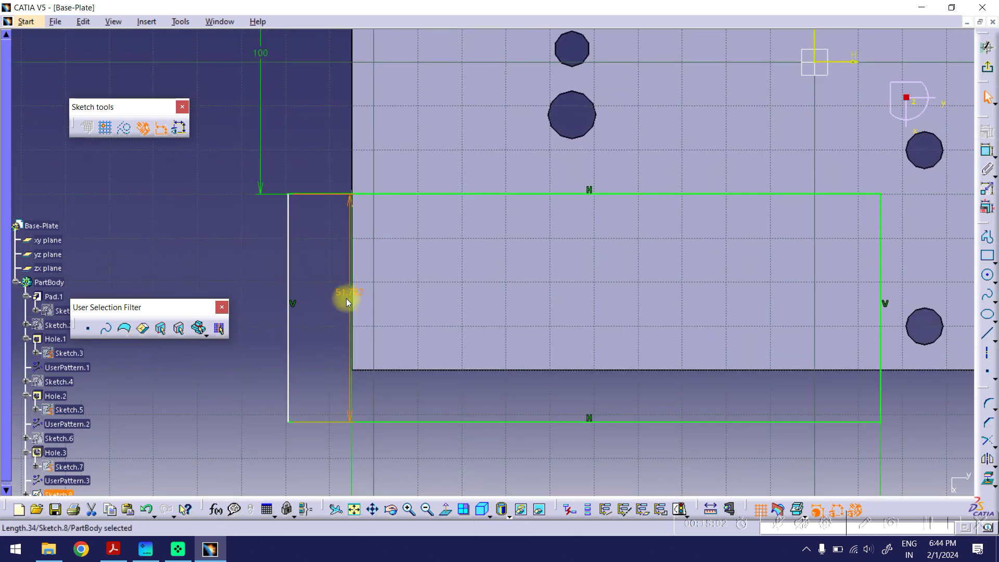
{"action": "left_click_drag", "start_coordinate": [349, 317], "coordinate": [245, 320]}
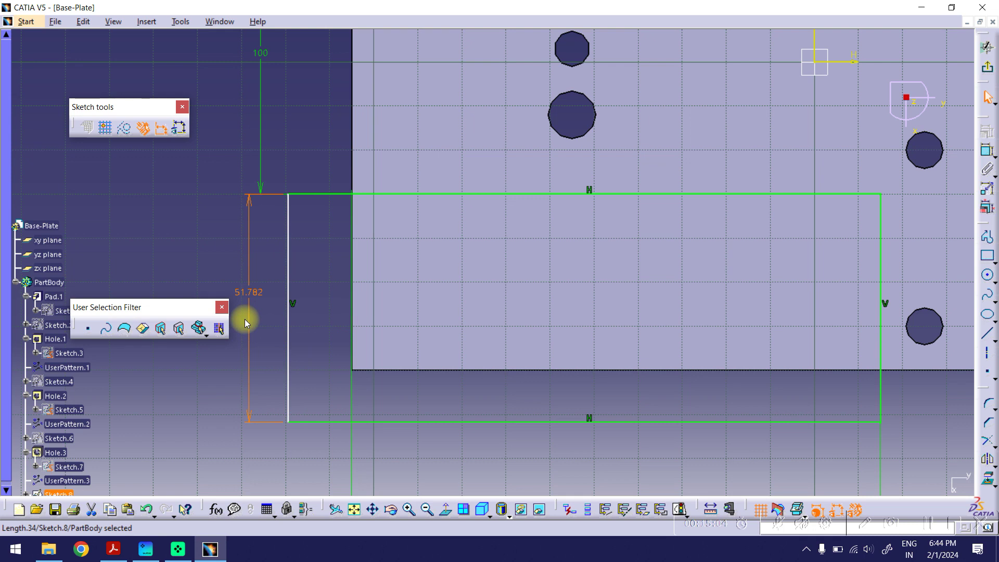
{"action": "key", "text": "Delete"}
- Dimension the rectangle's lower side from the plate's lower edge and its left side from the plate's left edge
{"action": "left_click", "coordinate": [982, 148]}
{"action": "left_click", "coordinate": [417, 371]}
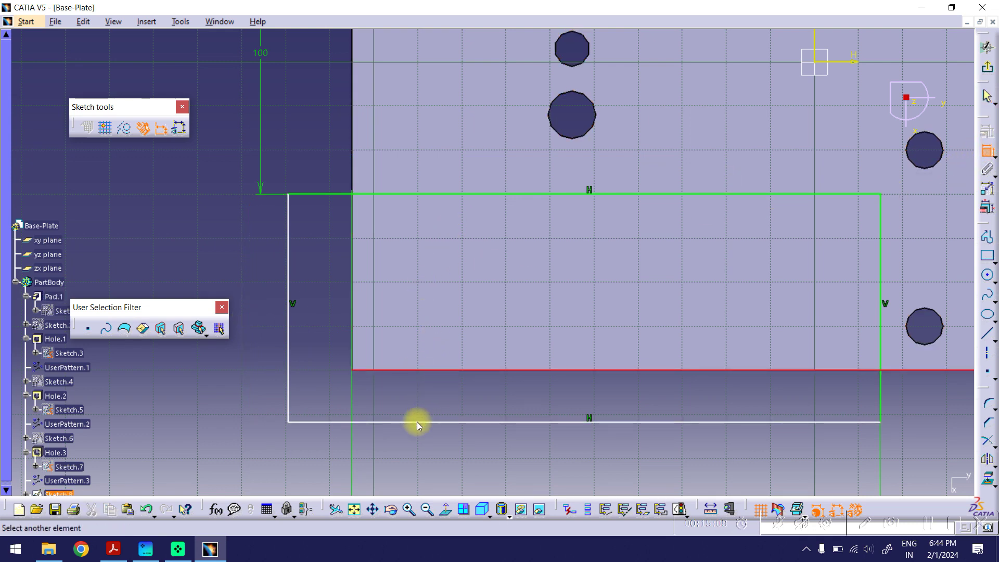
{"action": "left_click", "coordinate": [427, 422]}
{"action": "left_click", "coordinate": [437, 409]}
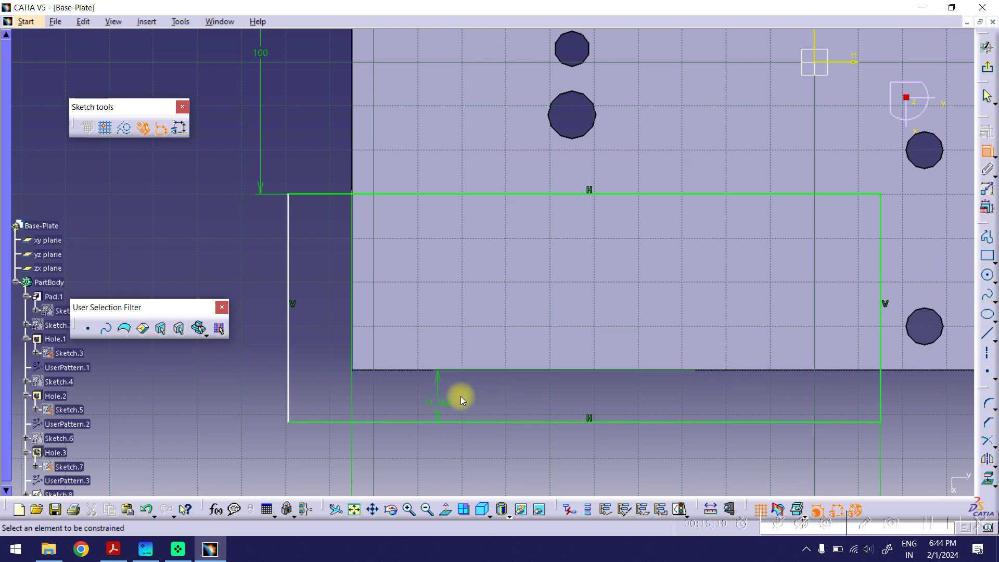
{"action": "left_click", "coordinate": [352, 129]}
{"action": "left_click", "coordinate": [287, 250]}
{"action": "left_click", "coordinate": [306, 152]}
- Set the rectangle's left and lower overhangs beyond the plate edges to 5 mm each
{"action": "double_click", "coordinate": [307, 153]}
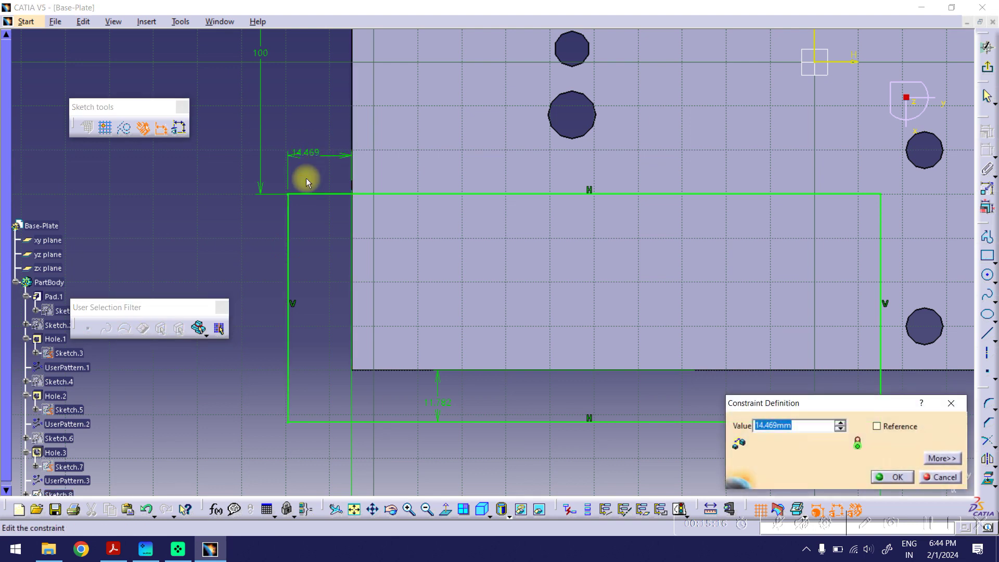
{"action": "type", "text": "5"}
{"action": "key", "text": "Return"}
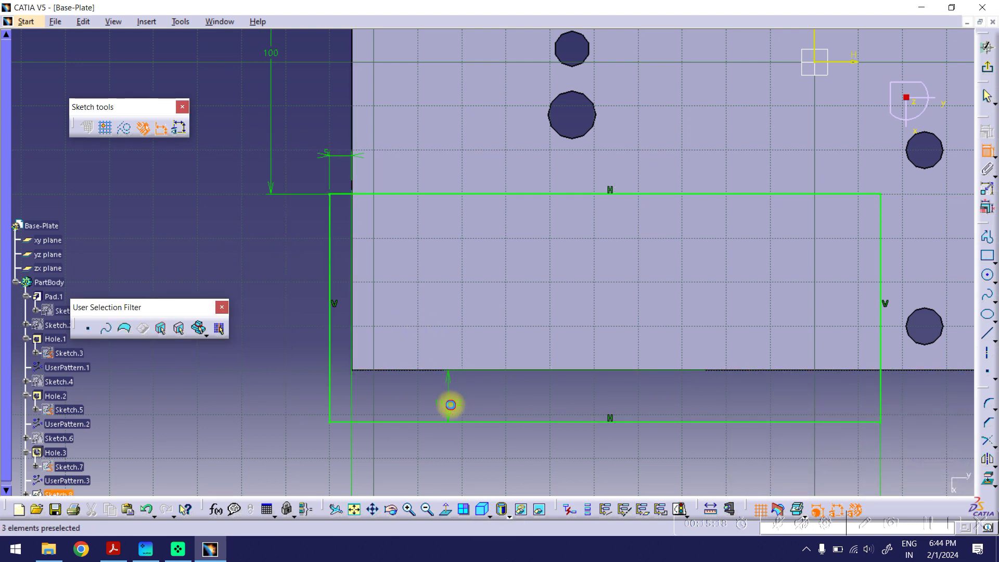
{"action": "left_click", "coordinate": [450, 405]}
{"action": "double_click", "coordinate": [451, 405]}
{"action": "type", "text": "5"}
{"action": "key", "text": "Return"}
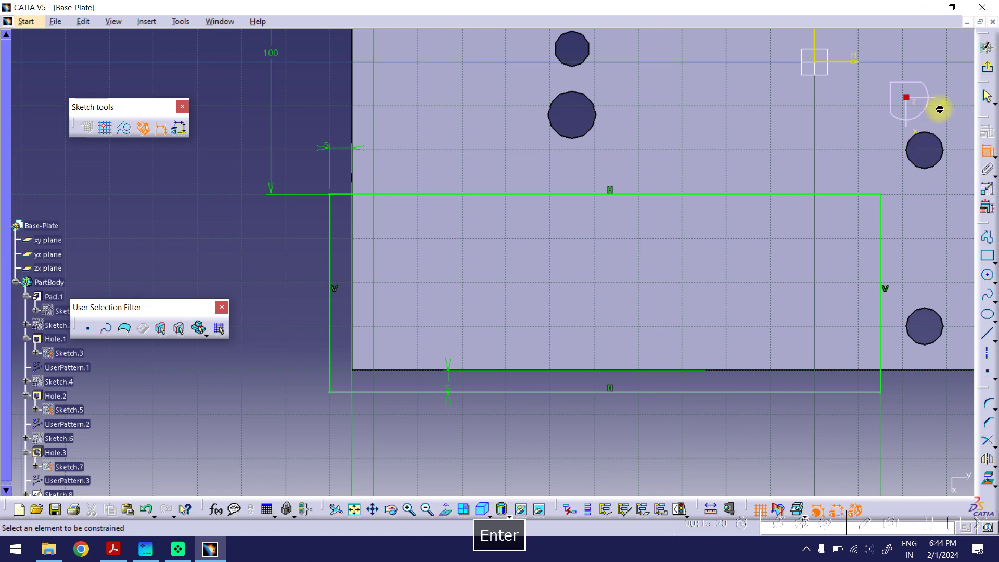
- Finish the sketch and cut the rectangle out of the plate with a Pocket of type Up to last
{"action": "left_click", "coordinate": [986, 67]}
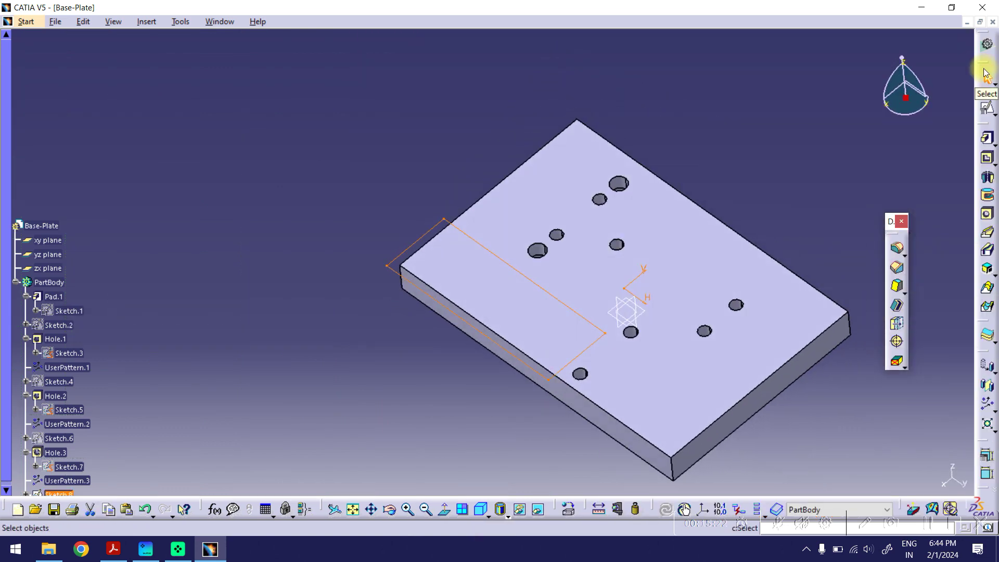
{"action": "left_click", "coordinate": [985, 162]}
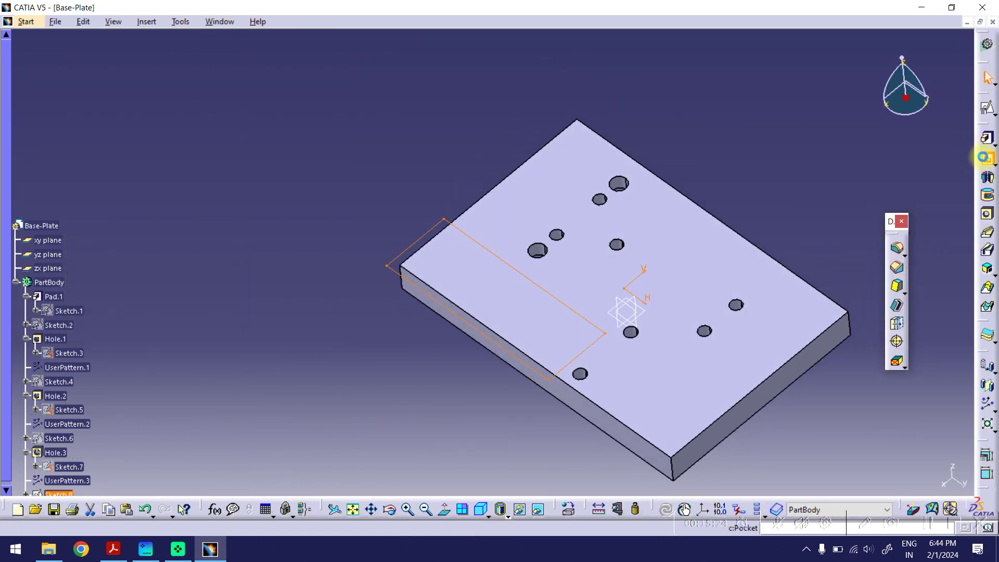
{"action": "left_click", "coordinate": [899, 301]}
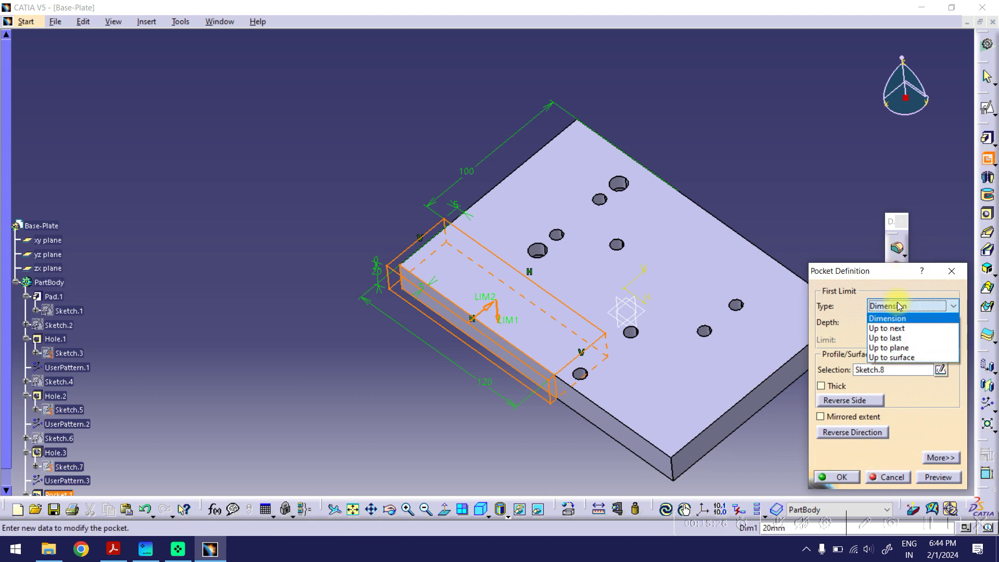
{"action": "left_click", "coordinate": [887, 334]}
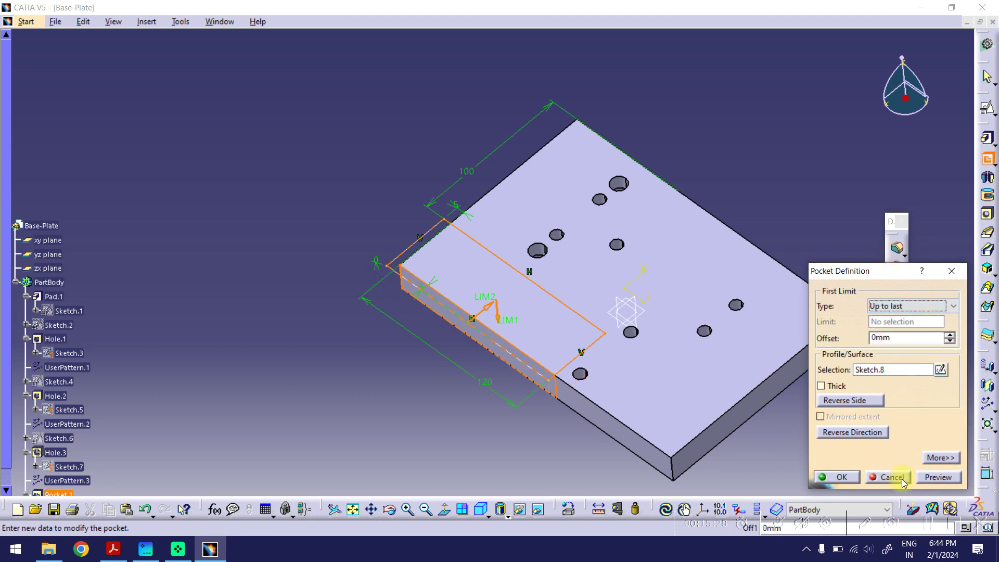
{"action": "left_click", "coordinate": [935, 482]}
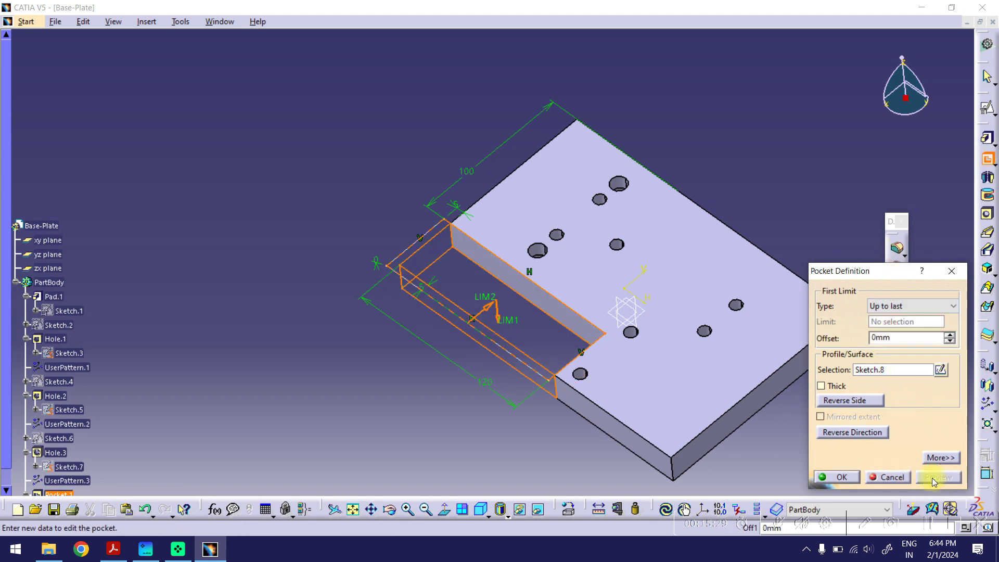
{"action": "left_click", "coordinate": [837, 479]}
- Round the inner vertical edge of the corner cutout with a 5 mm Edge Fillet
{"action": "left_click", "coordinate": [391, 510]}
{"action": "left_click_drag", "start_coordinate": [453, 455], "coordinate": [525, 363]}
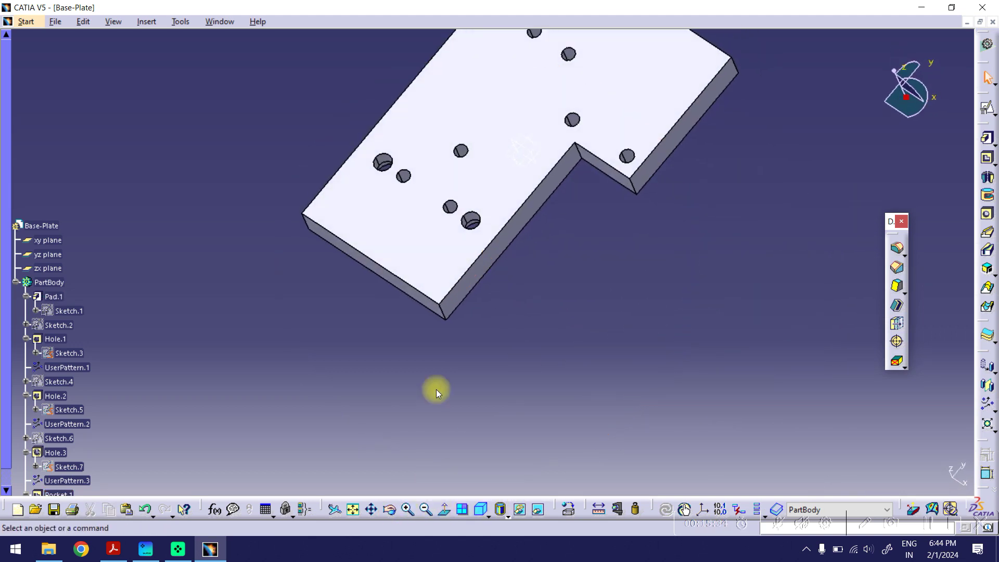
{"action": "middle_click_drag", "start_coordinate": [614, 221], "coordinate": [631, 254]}
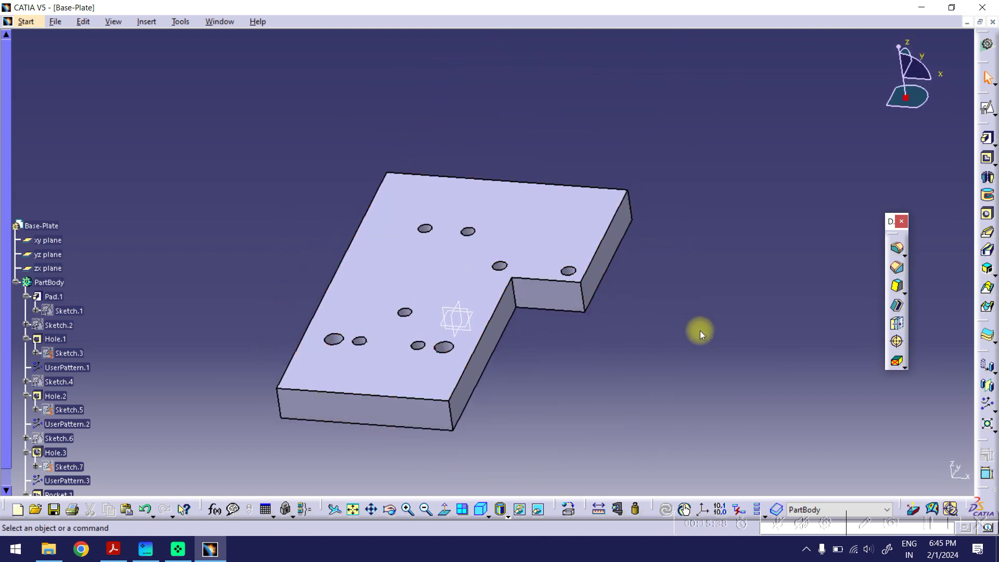
{"action": "left_click", "coordinate": [894, 254]}
{"action": "left_click", "coordinate": [516, 315]}
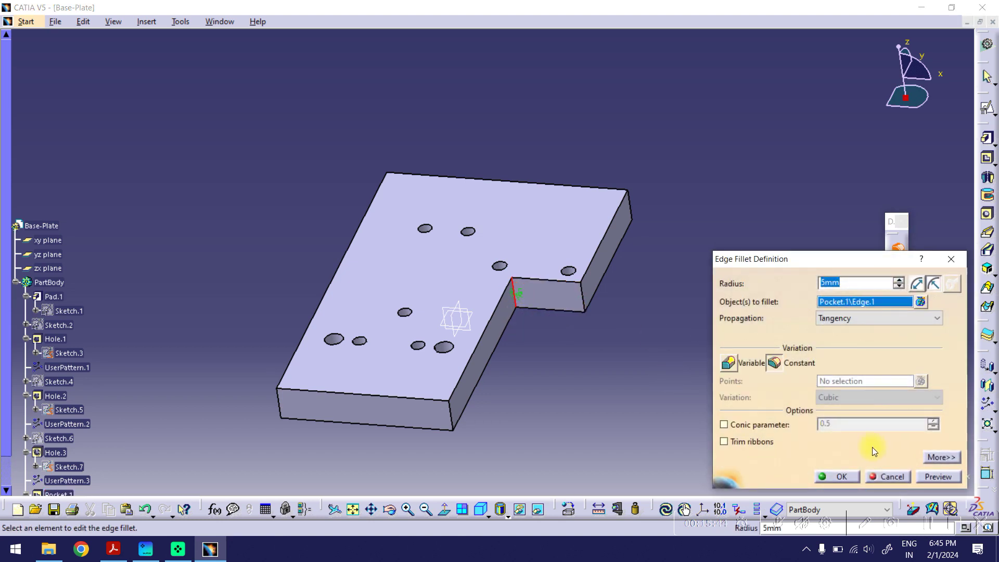
{"action": "left_click", "coordinate": [936, 478]}
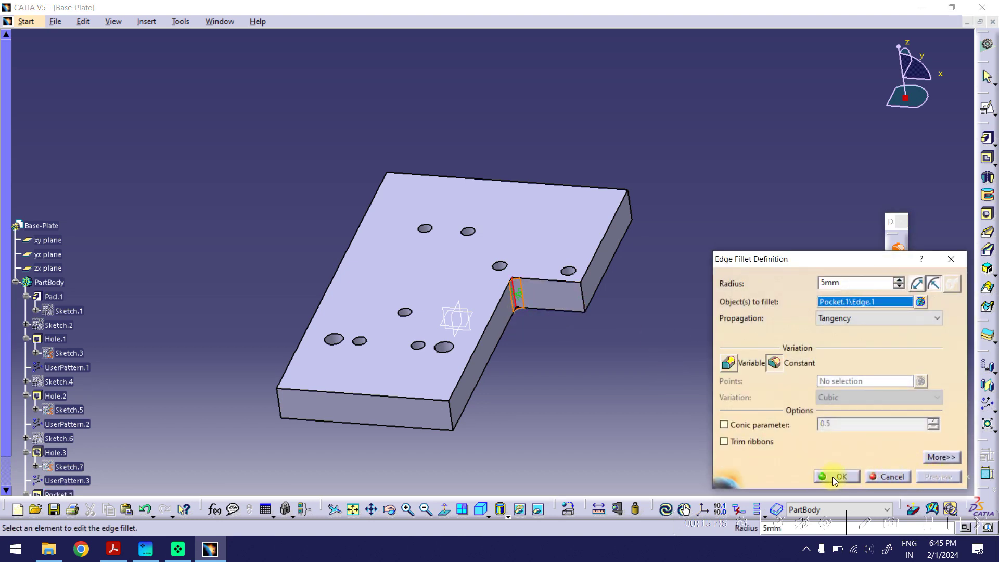
{"action": "left_click", "coordinate": [832, 477]}
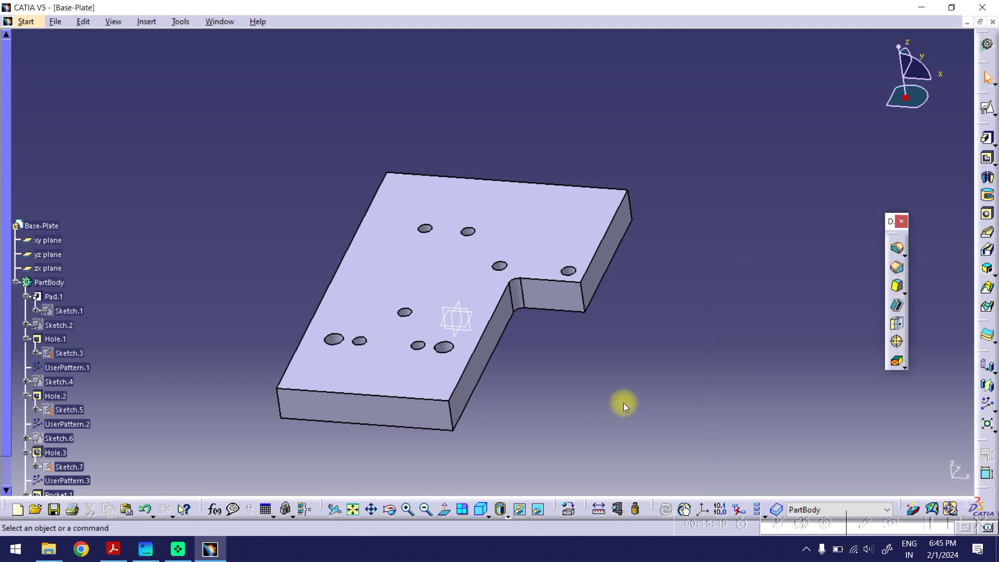
- Start a positioned sketch on the plate's upper face with H along the plate's long side
{"action": "left_click", "coordinate": [479, 510]}
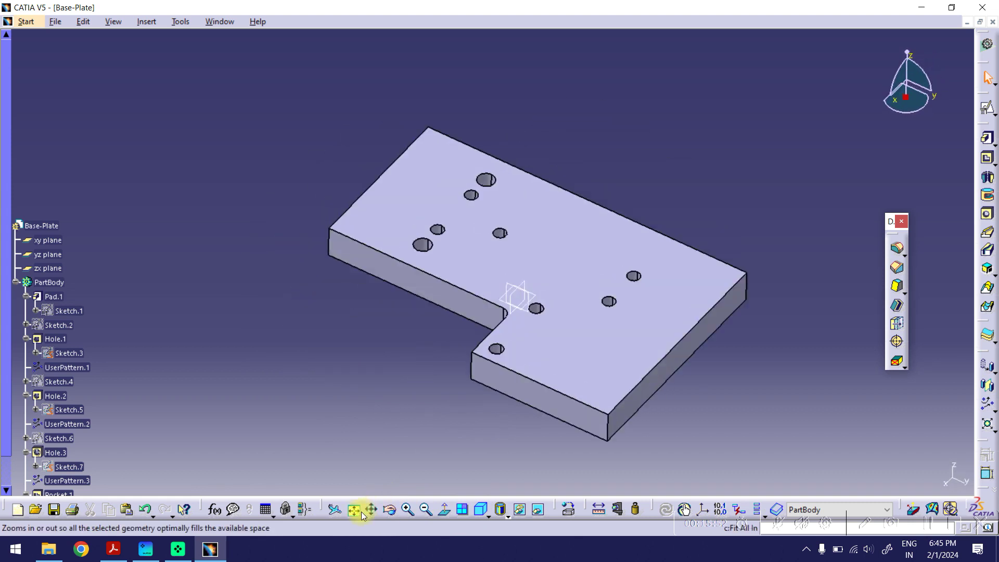
{"action": "left_click", "coordinate": [353, 509]}
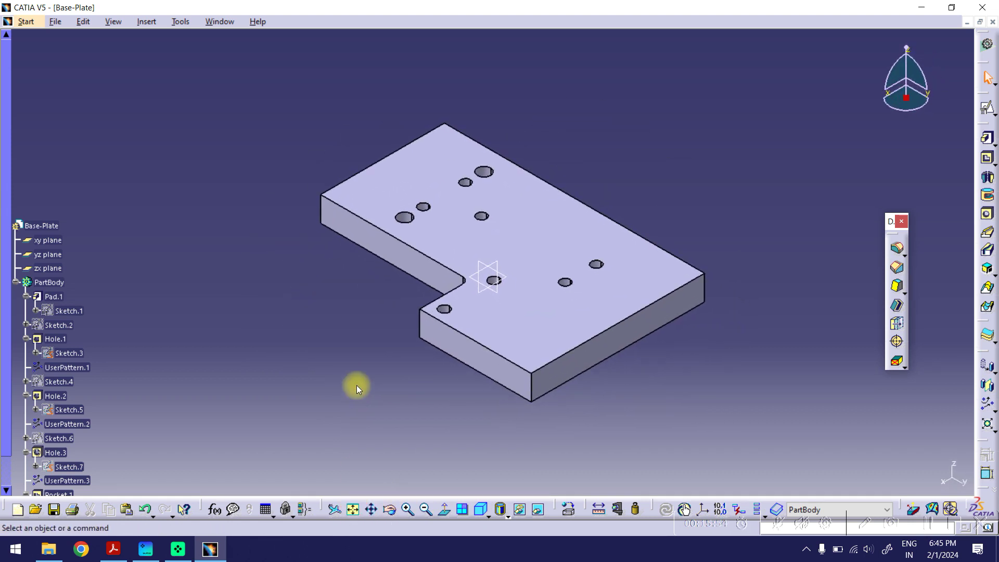
{"action": "left_click", "coordinate": [986, 109]}
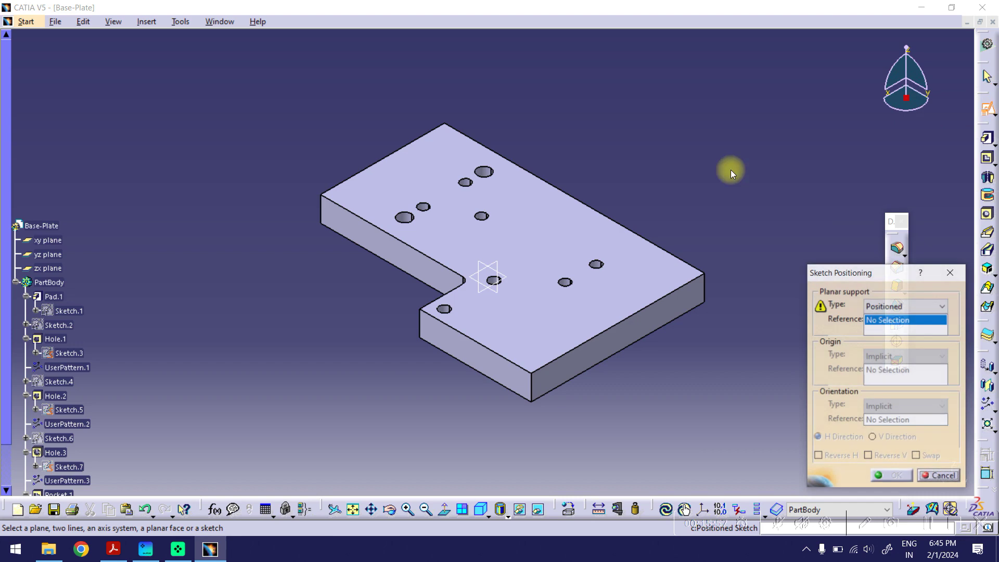
{"action": "left_click", "coordinate": [543, 217]}
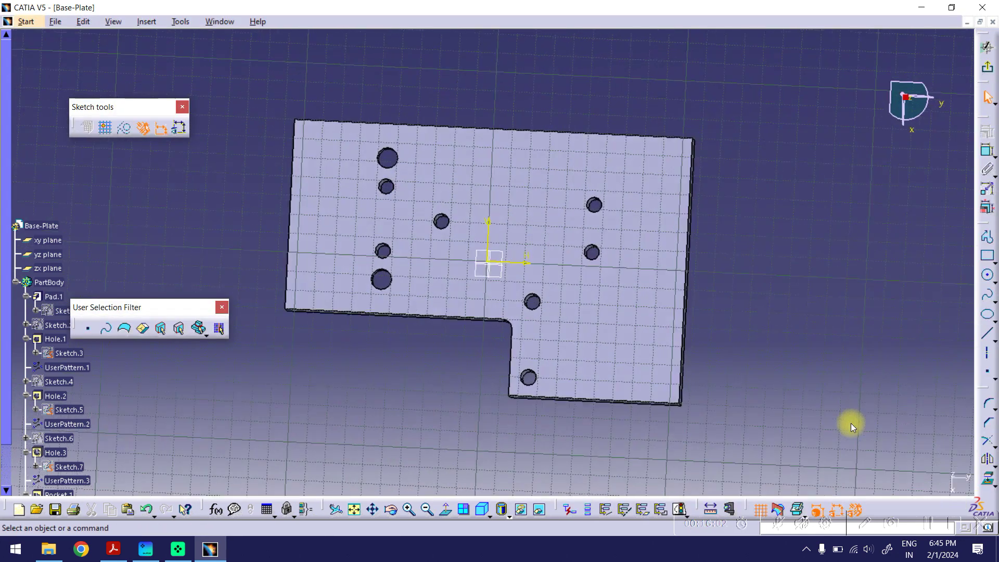
- Sketch a horizontal elongated hole with a radius of about 7 mm across the plate's left edge, above mid-height of the plate
{"action": "mouse_move", "coordinate": [526, 213]}
{"action": "middle_mouse_down", "text": "ctrl"}
{"action": "mouse_move", "coordinate": [517, 225]}
{"action": "mouse_move", "coordinate": [526, 204]}
{"action": "mouse_move", "coordinate": [518, 219]}
{"action": "mouse_move", "coordinate": [540, 208]}
{"action": "middle_mouse_up", "text": "ctrl"}
{"action": "left_click", "coordinate": [994, 262]}
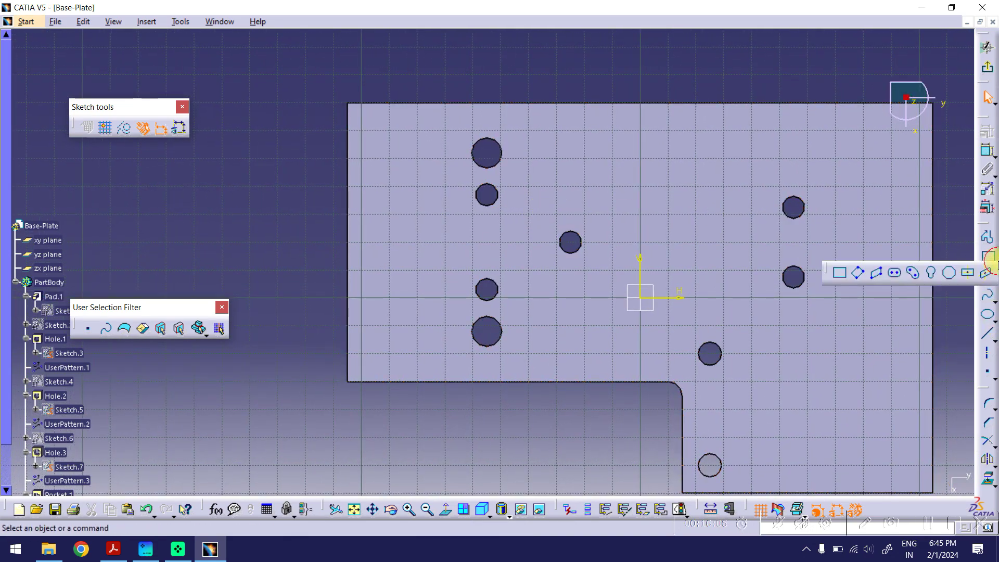
{"action": "left_click", "coordinate": [895, 275]}
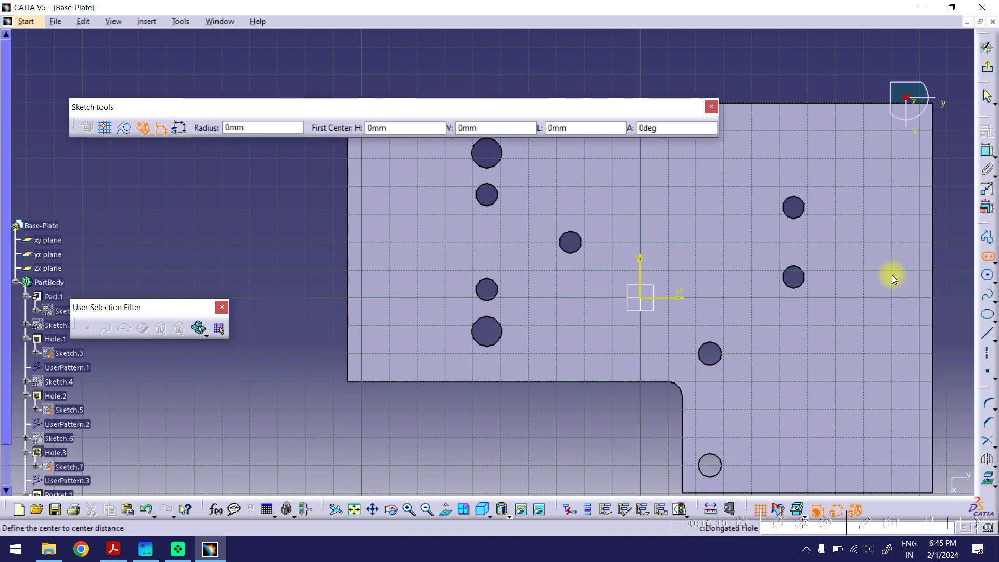
{"action": "left_click", "coordinate": [311, 238]}
{"action": "left_click", "coordinate": [400, 234]}
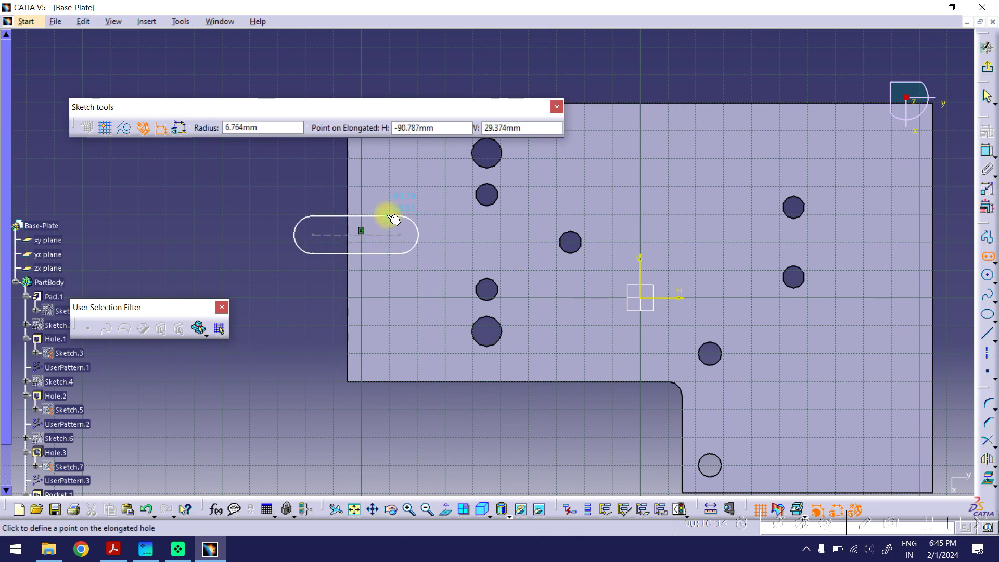
{"action": "left_click", "coordinate": [393, 218]}
{"action": "mouse_move", "coordinate": [296, 183]}
{"action": "middle_mouse_down"}
{"action": "mouse_move", "coordinate": [325, 201]}
{"action": "mouse_move", "coordinate": [339, 169]}
{"action": "mouse_move", "coordinate": [319, 176]}
{"action": "mouse_move", "coordinate": [347, 193]}
{"action": "middle_mouse_up"}
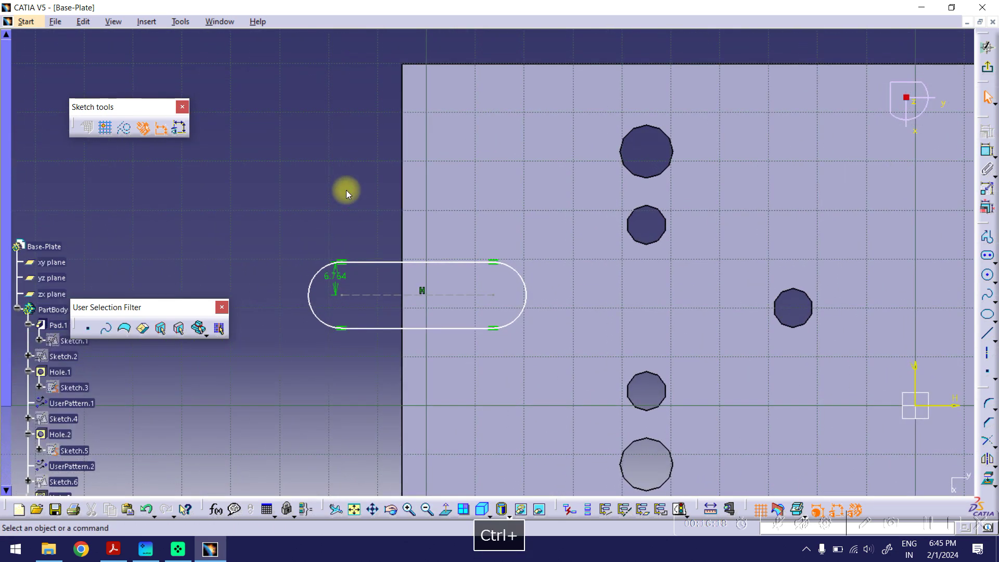
{"action": "left_click", "coordinate": [987, 151]}
{"action": "left_click", "coordinate": [523, 275]}
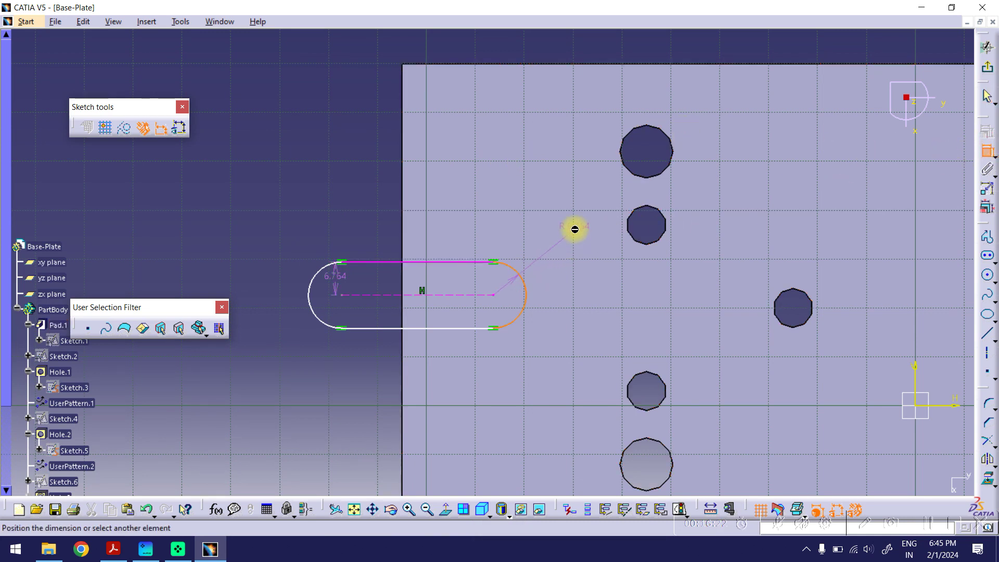
{"action": "key", "text": "Escape"}
- Replace the slot's half-width dimension with a radius dimension on its right end arc and set it to 5 mm
{"action": "left_click", "coordinate": [336, 275]}
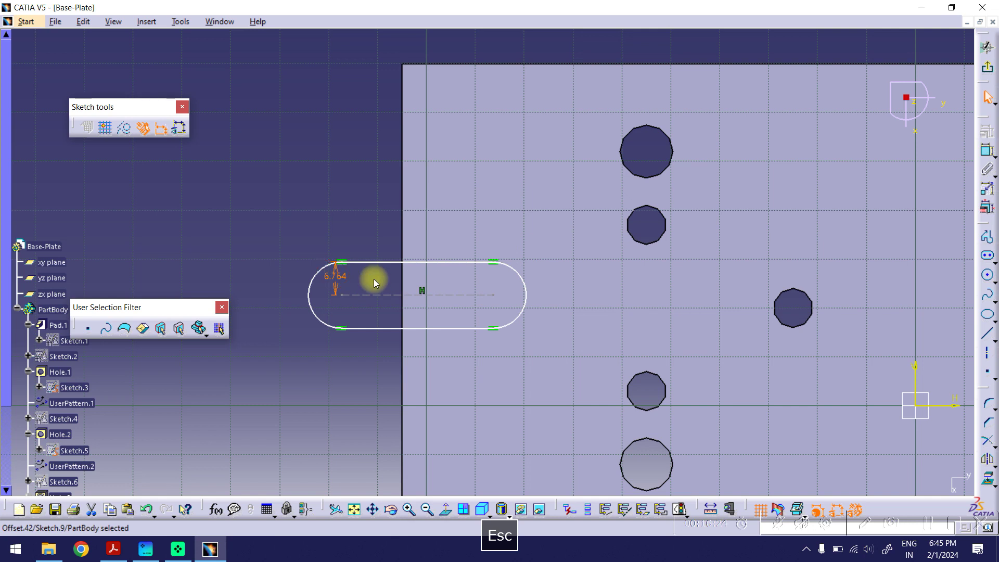
{"action": "key", "text": "Delete"}
{"action": "left_click", "coordinate": [987, 150]}
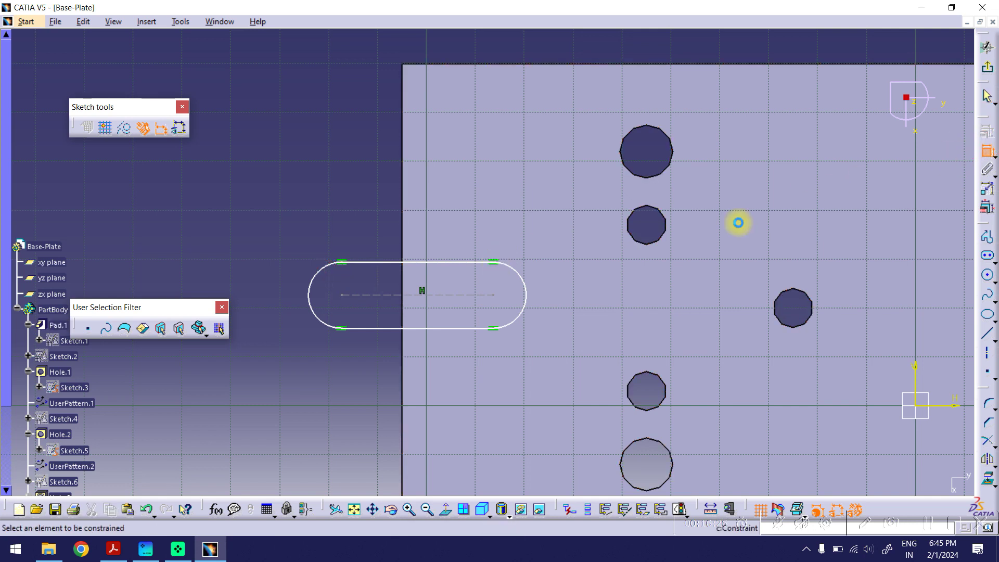
{"action": "left_click", "coordinate": [532, 286]}
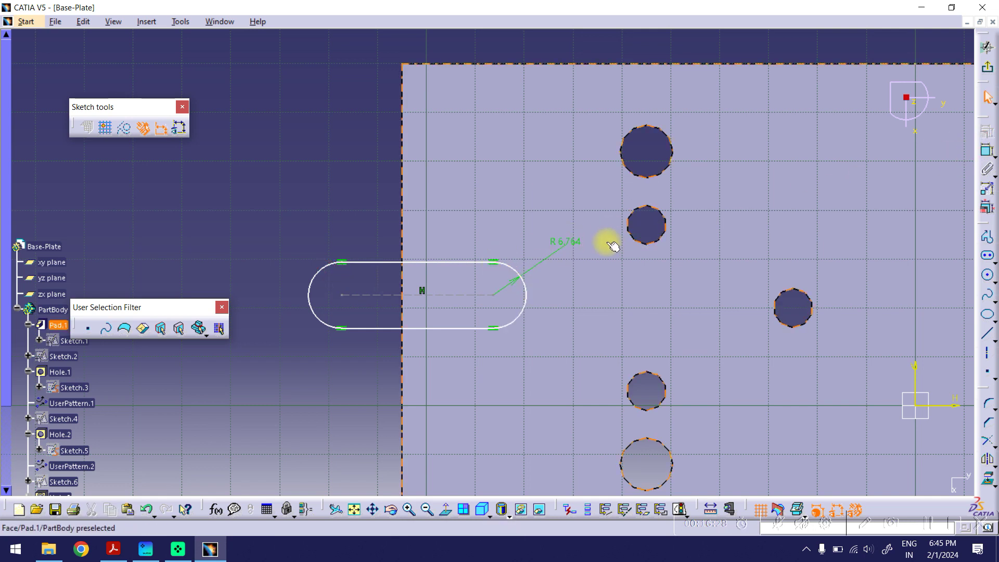
{"action": "double_click", "coordinate": [567, 245]}
{"action": "type", "text": "5"}
{"action": "key", "text": "Return"}
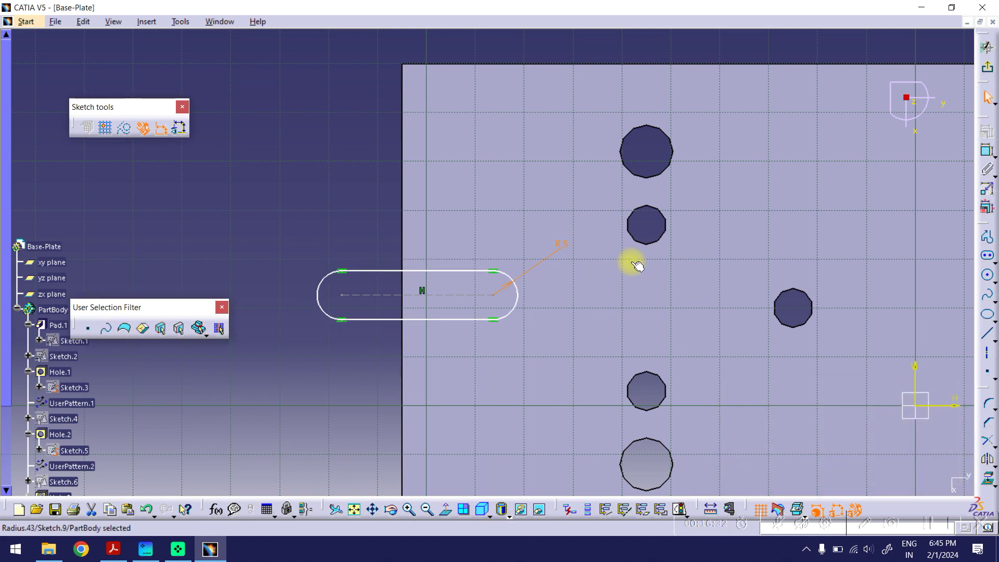
- Dimension the horizontal distance from the plate's left edge to the centre of the slot's right arc
{"action": "left_click", "coordinate": [987, 151]}
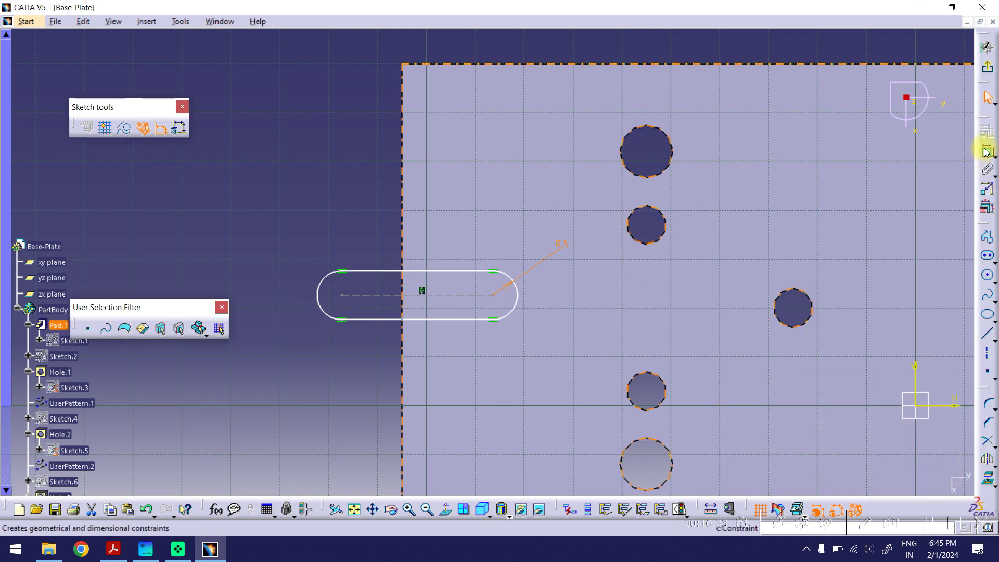
{"action": "left_click", "coordinate": [402, 233]}
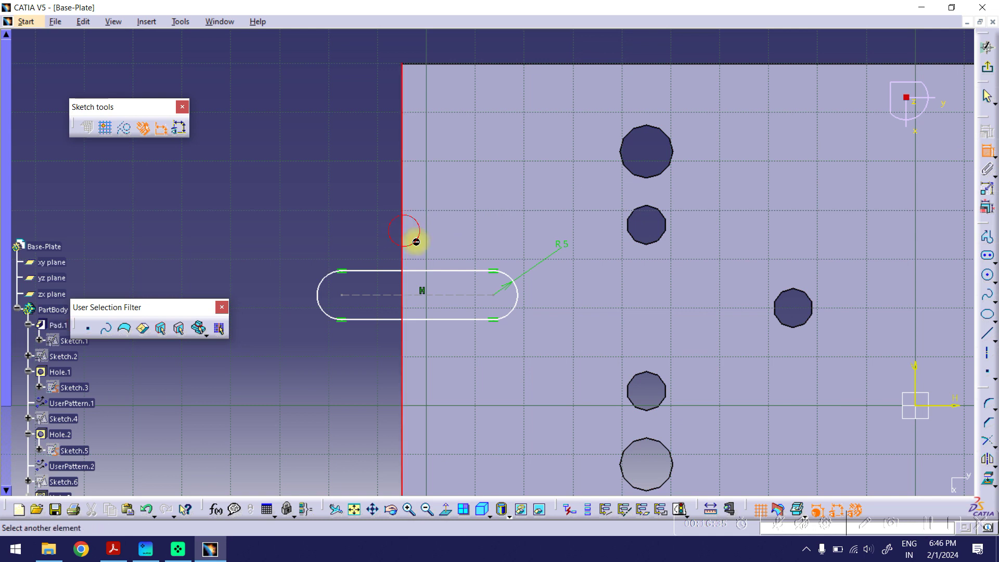
{"action": "left_click", "coordinate": [500, 298]}
{"action": "left_click", "coordinate": [327, 184]}
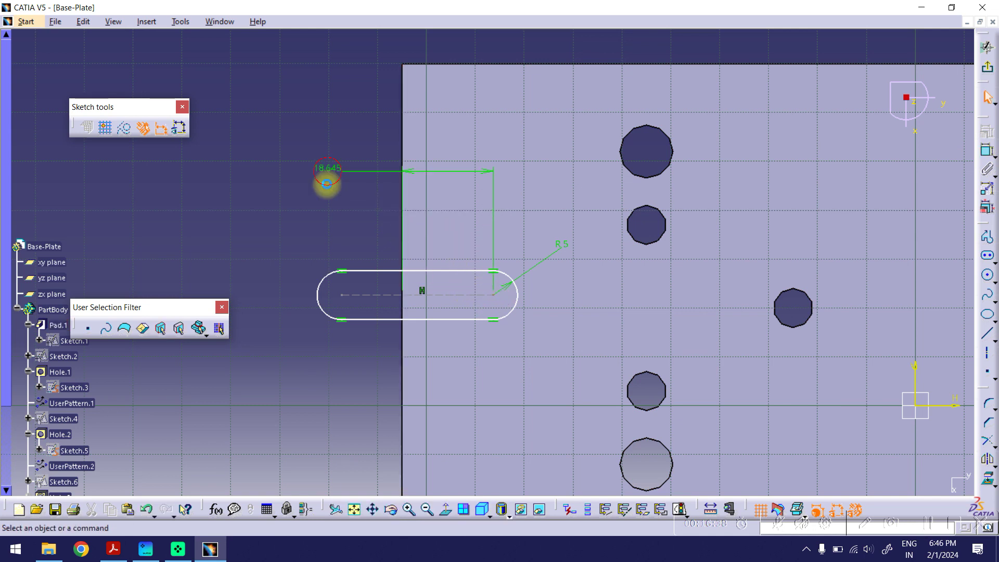
- Check the left slot's radius and depth in the PDF drawing, return to CATIA and set the edge-to-arc-centre distance to 25 mm
{"action": "left_click", "coordinate": [114, 549]}
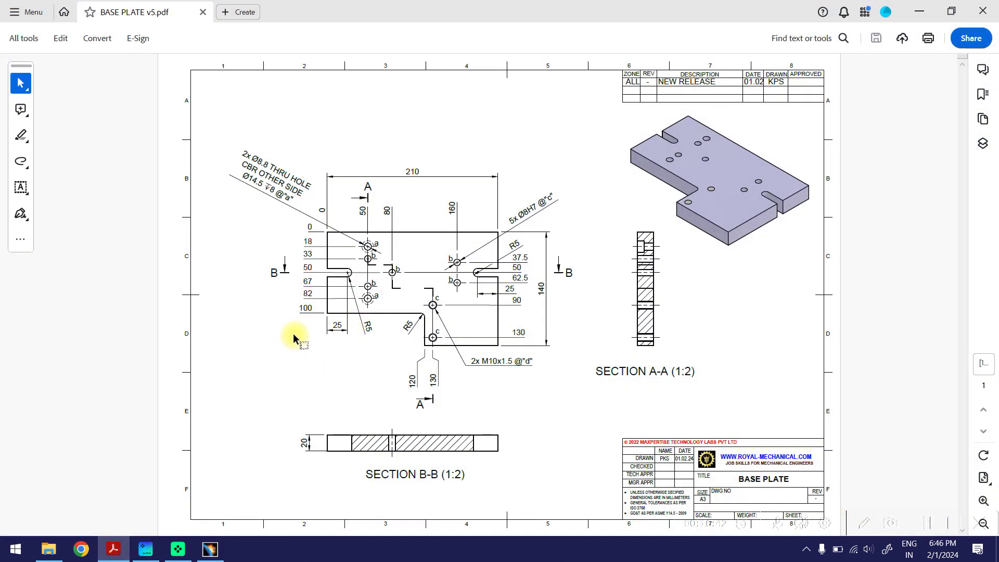
{"action": "double_click", "coordinate": [370, 326]}
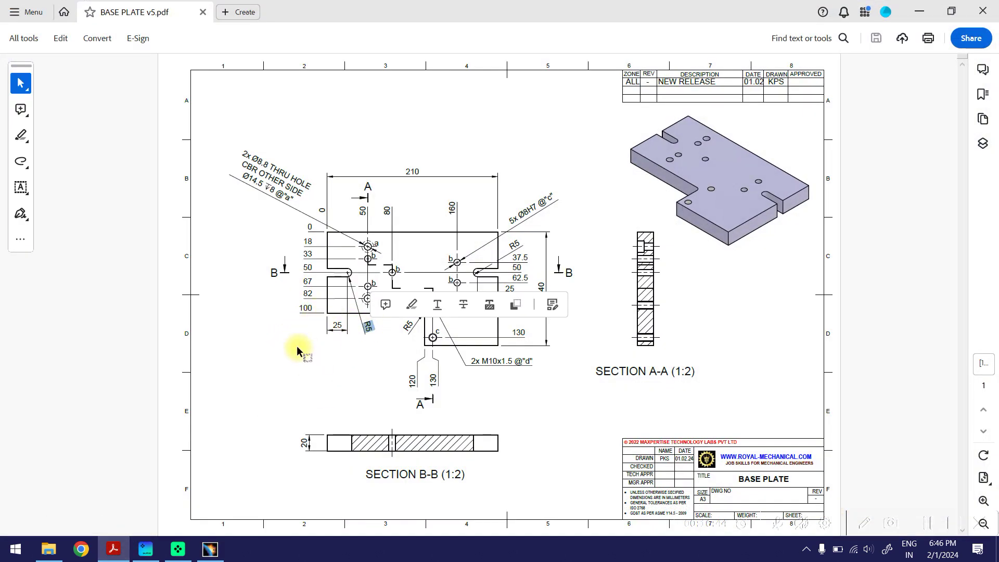
{"action": "double_click", "coordinate": [336, 324]}
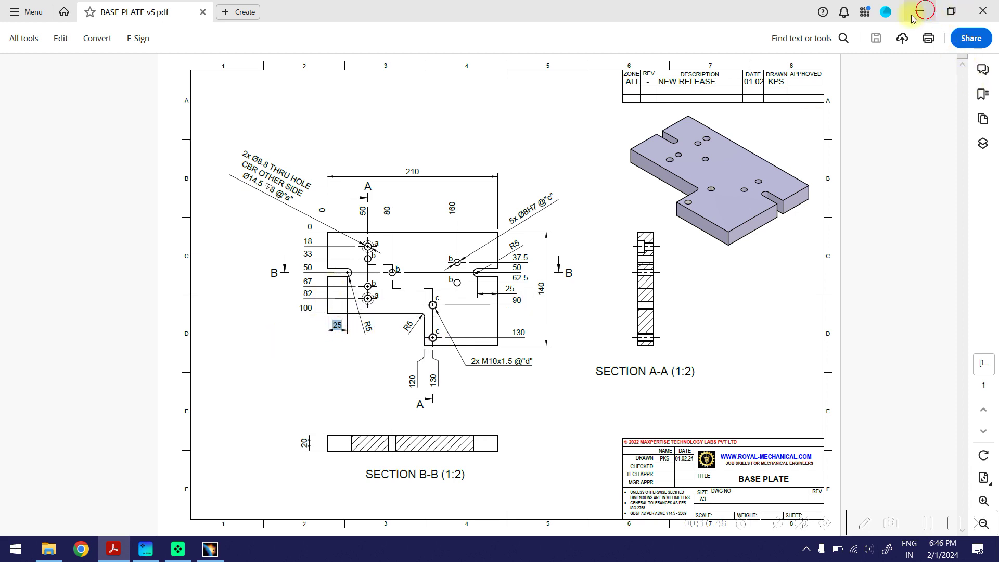
{"action": "left_click", "coordinate": [925, 10]}
{"action": "double_click", "coordinate": [328, 167]}
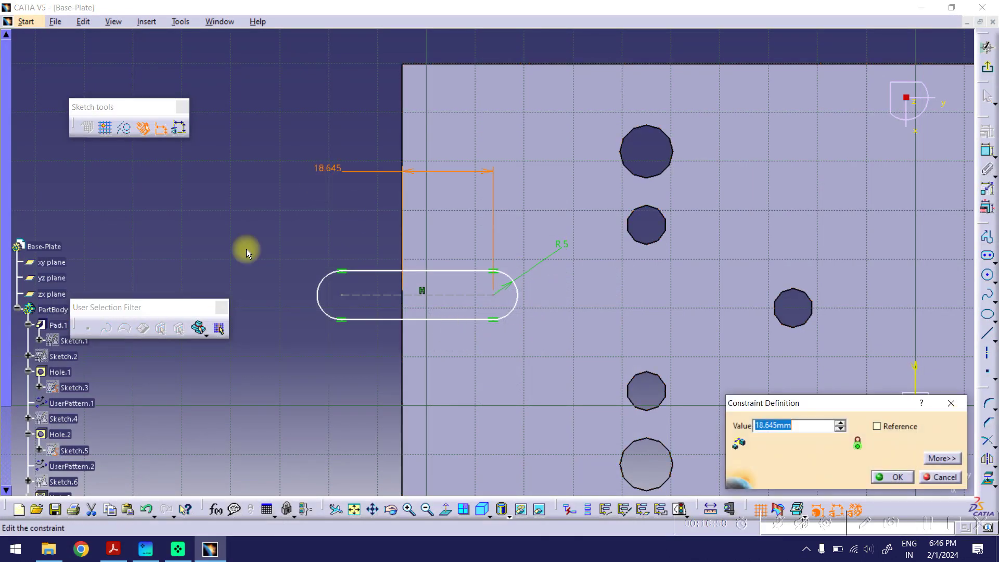
{"action": "type", "text": "25"}
{"action": "key", "text": "Return"}
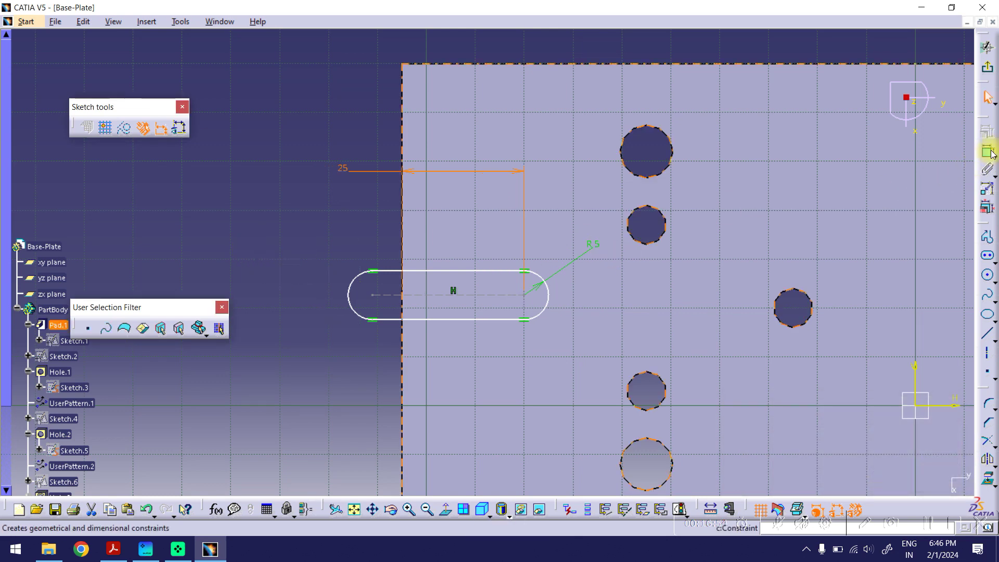
- Constrain the centre of the slot's left arc to be coincident with the plate's left edge
{"action": "mouse_move", "coordinate": [317, 248]}
{"action": "middle_mouse_down", "text": "ctrl"}
{"action": "mouse_move", "coordinate": [900, 187]}
{"action": "mouse_move", "coordinate": [549, 190]}
{"action": "middle_mouse_up", "text": "ctrl"}
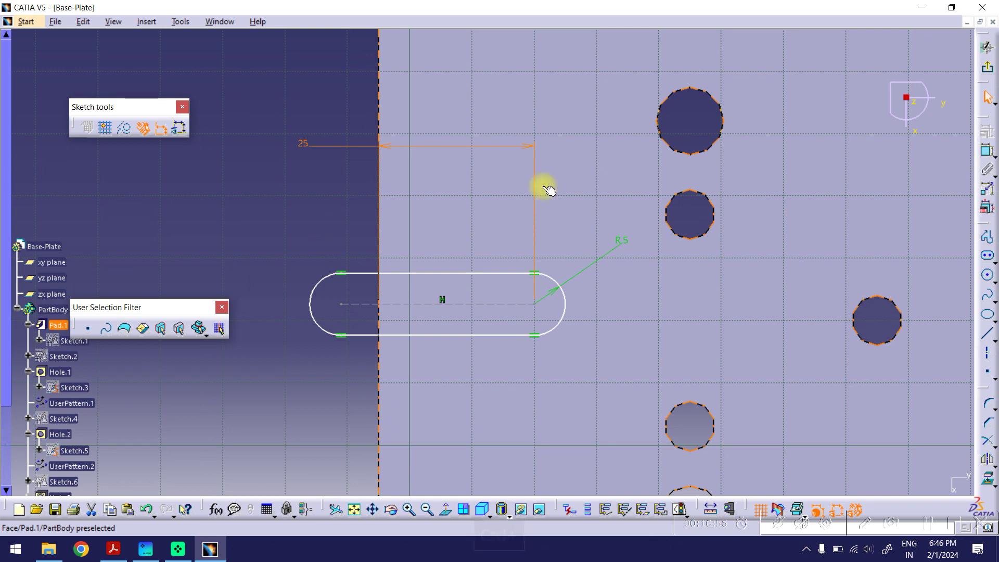
{"action": "left_click", "coordinate": [231, 232]}
{"action": "key", "text": "Escape"}
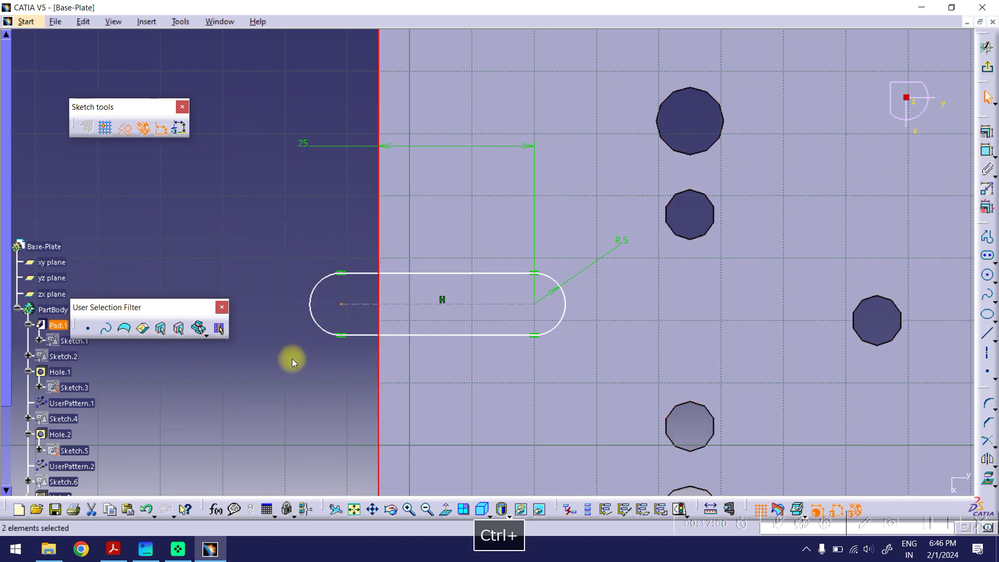
{"action": "left_click", "coordinate": [987, 170]}
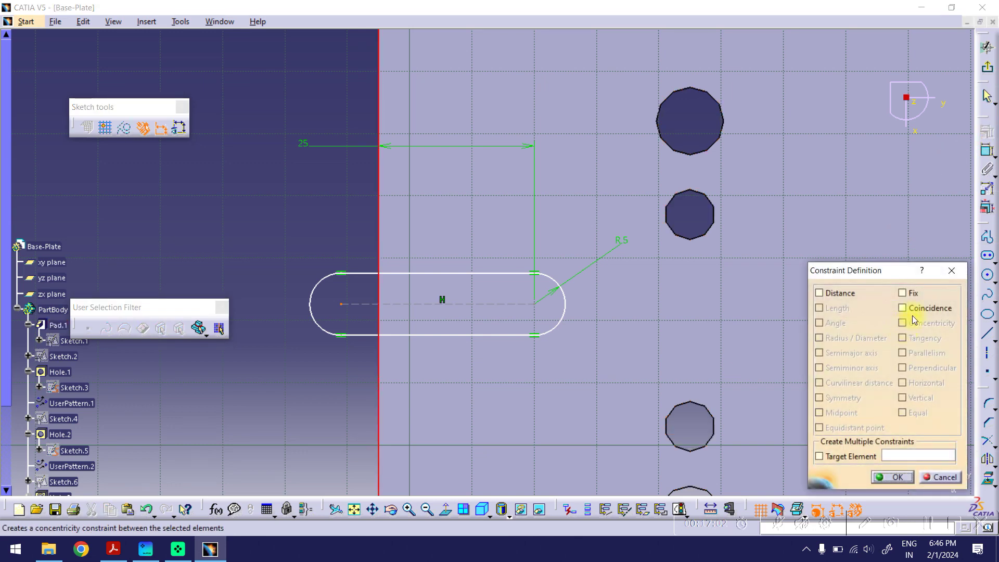
{"action": "left_click", "coordinate": [913, 308]}
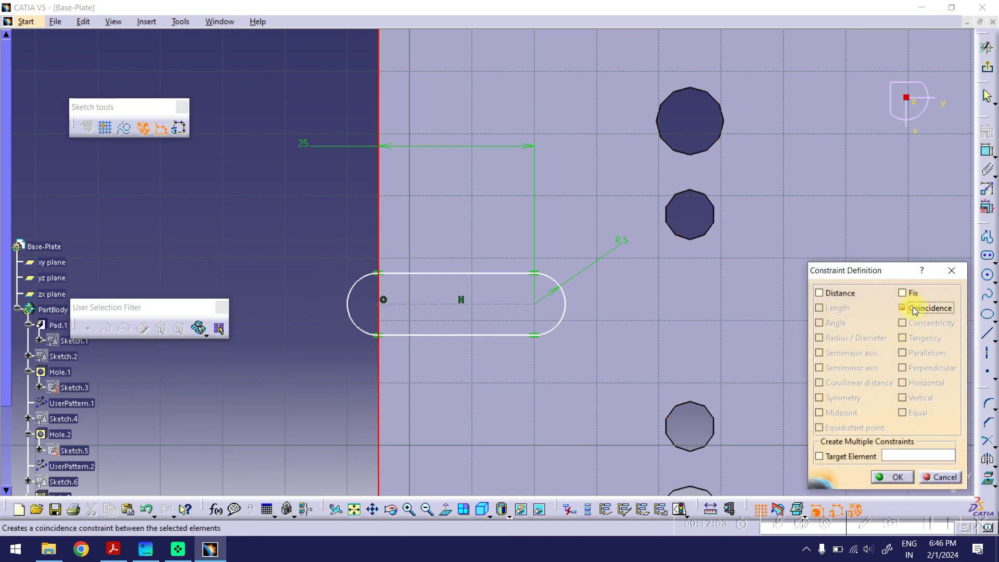
{"action": "left_click", "coordinate": [891, 476]}
- Dimension the slot's centreline from the plate's upper edge, check the PDF drawing, and set the distance to 50 mm in CATIA
{"action": "mouse_move", "coordinate": [488, 235]}
{"action": "middle_mouse_down", "text": "ctrl"}
{"action": "mouse_move", "coordinate": [484, 260]}
{"action": "mouse_move", "coordinate": [423, 225]}
{"action": "mouse_move", "coordinate": [392, 259]}
{"action": "mouse_move", "coordinate": [397, 244]}
{"action": "middle_mouse_up", "text": "ctrl"}
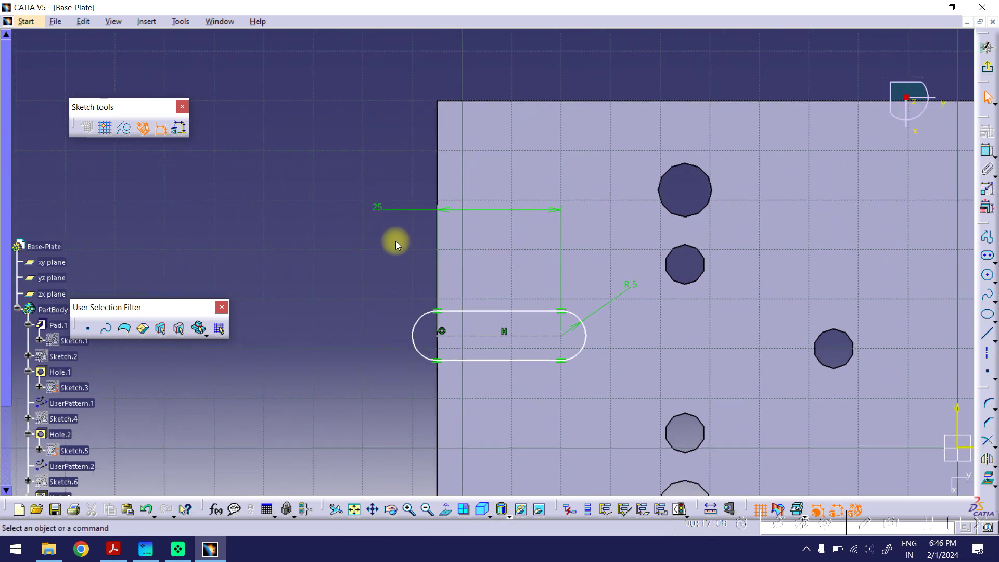
{"action": "left_click", "coordinate": [980, 158]}
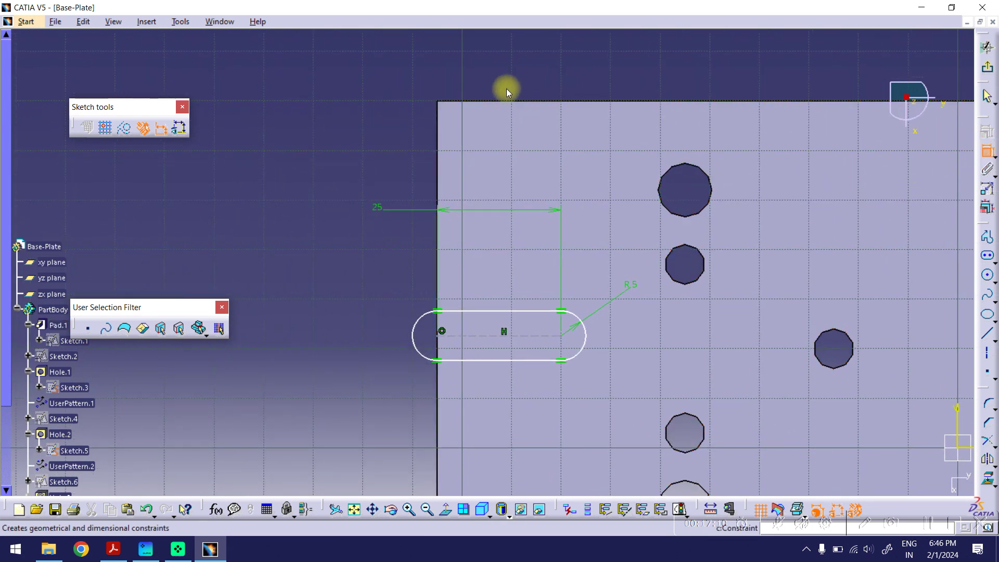
{"action": "left_click", "coordinate": [486, 100]}
{"action": "left_click", "coordinate": [479, 336]}
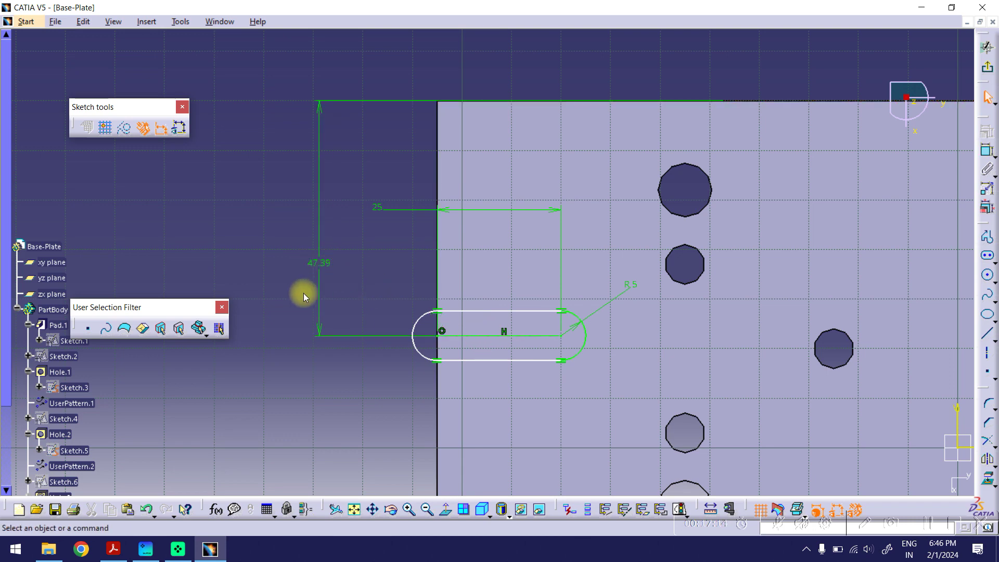
{"action": "left_click", "coordinate": [114, 549]}
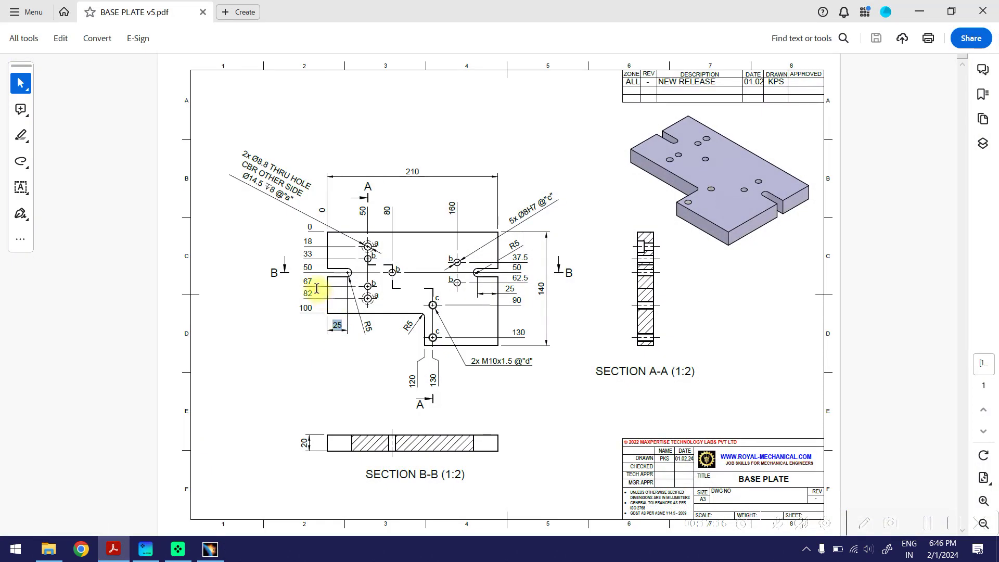
{"action": "left_click", "coordinate": [919, 12]}
{"action": "double_click", "coordinate": [318, 264]}
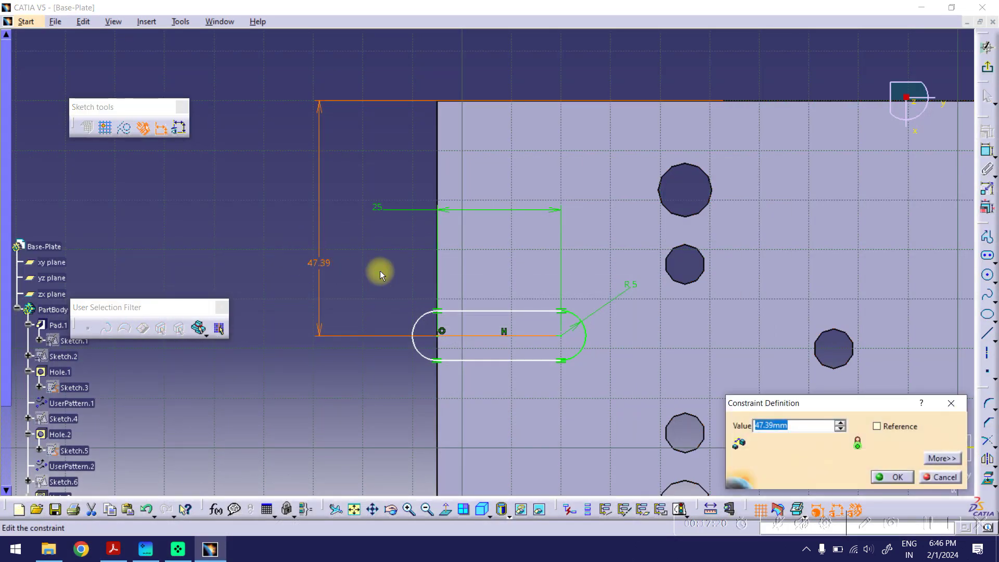
{"action": "type", "text": "50"}
{"action": "key", "text": "Return"}
- Add a Horizontal constraint to the slot's upper straight line
{"action": "mouse_move", "coordinate": [370, 279]}
{"action": "middle_mouse_down", "text": "ctrl"}
{"action": "mouse_move", "coordinate": [393, 267]}
{"action": "mouse_move", "coordinate": [425, 214]}
{"action": "middle_mouse_up", "text": "ctrl"}
{"action": "left_click", "coordinate": [385, 243]}
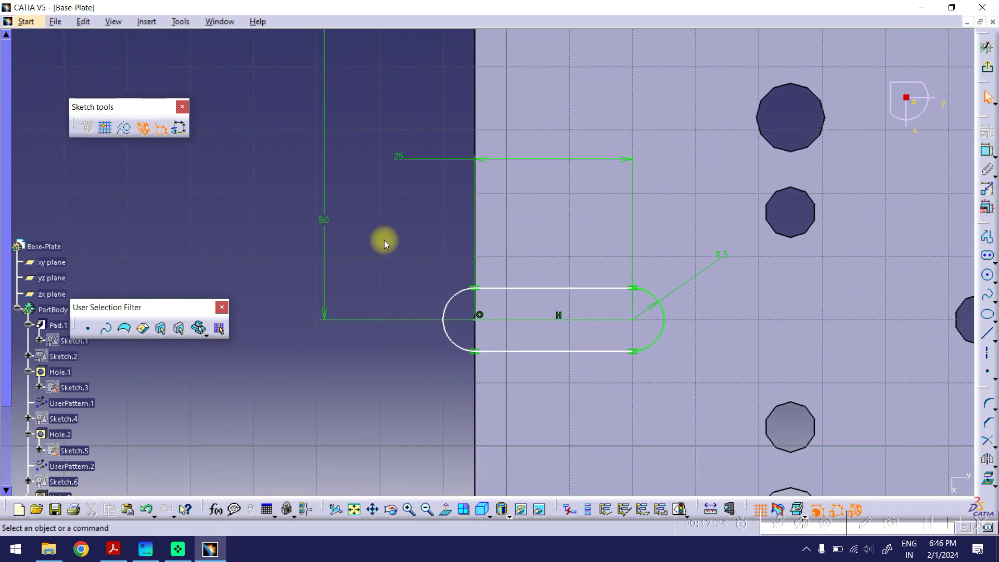
{"action": "left_click", "coordinate": [543, 286]}
{"action": "left_click", "coordinate": [987, 150]}
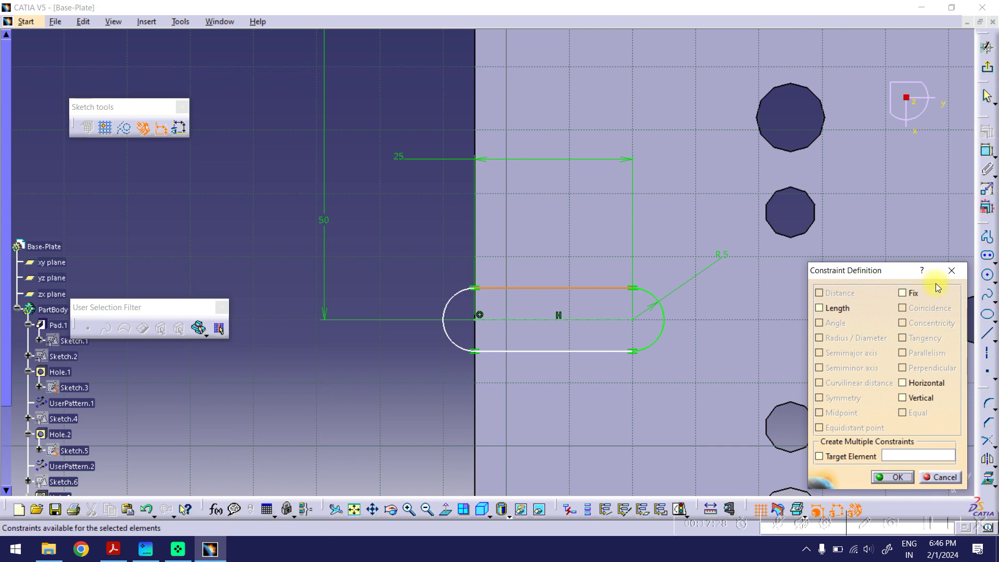
{"action": "left_click", "coordinate": [918, 384]}
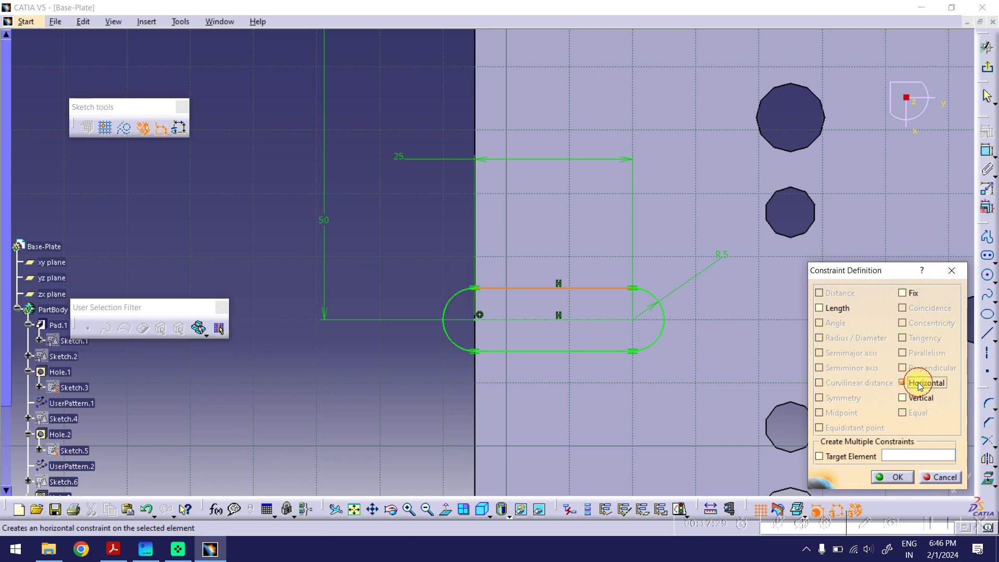
{"action": "left_click", "coordinate": [892, 477]}
- Finish the sketch and cut the slot through the plate with a Pocket of type Up to last and 0 mm offset
{"action": "mouse_move", "coordinate": [383, 256]}
{"action": "middle_mouse_down", "text": "ctrl"}
{"action": "mouse_move", "coordinate": [401, 270]}
{"action": "mouse_move", "coordinate": [353, 253]}
{"action": "middle_mouse_up", "text": "ctrl"}
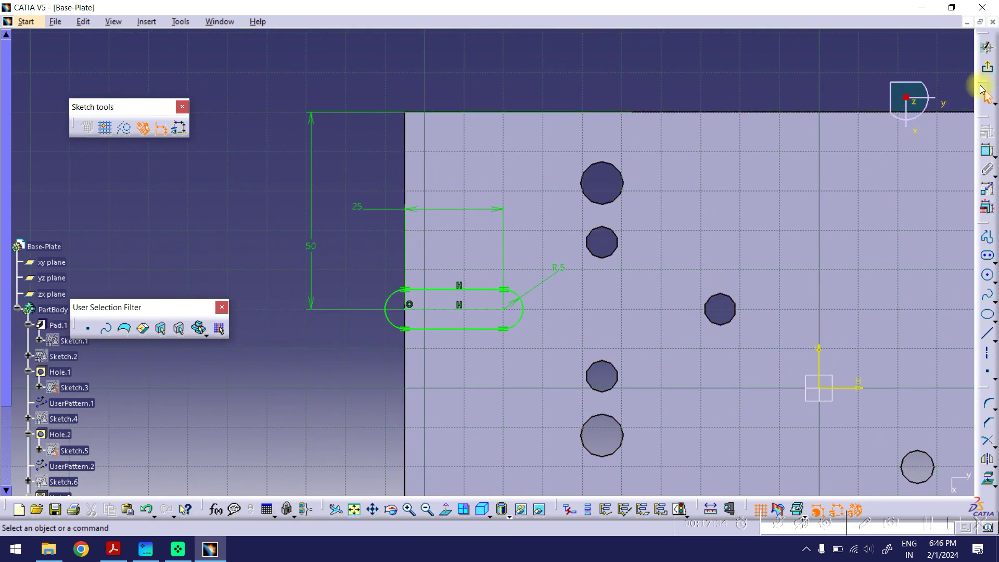
{"action": "left_click", "coordinate": [987, 48]}
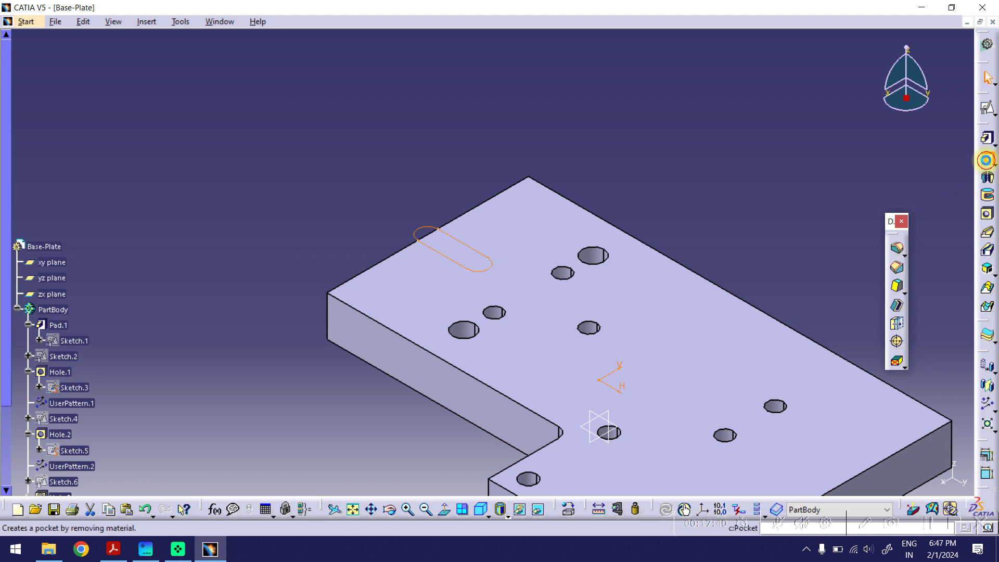
{"action": "left_click", "coordinate": [986, 160]}
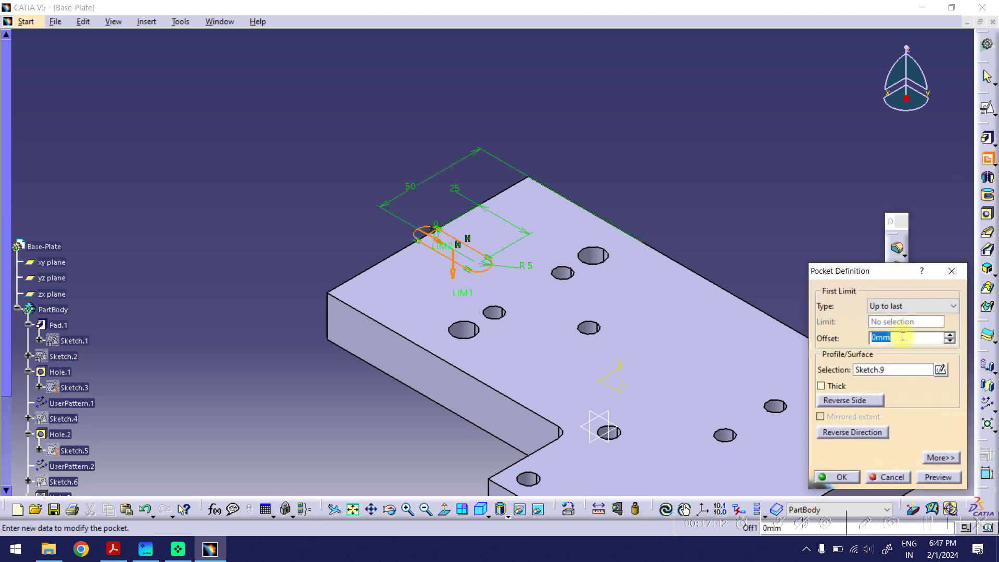
{"action": "left_click", "coordinate": [929, 477]}
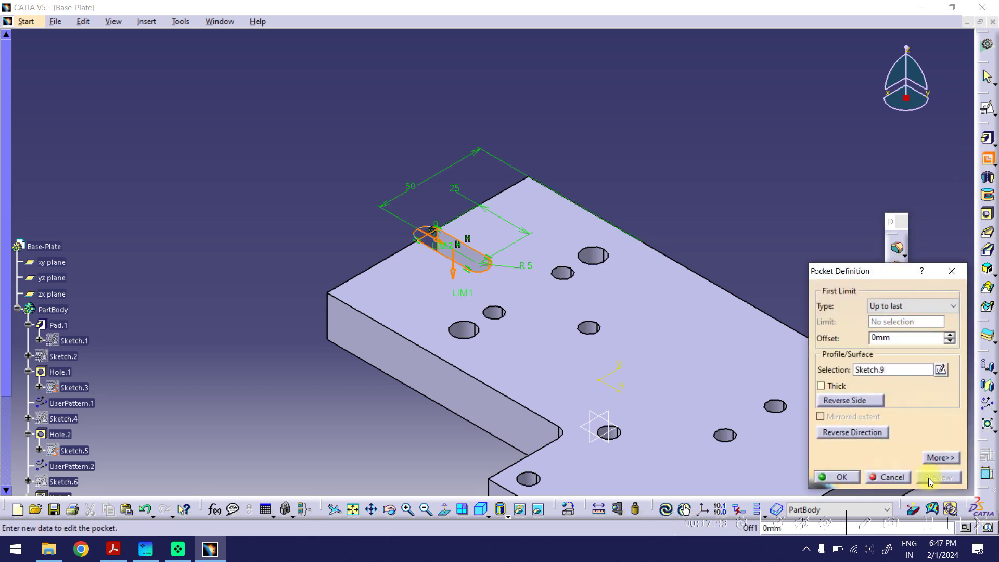
{"action": "left_click", "coordinate": [837, 477]}
- Mirror the left edge slot pocket about the zx plane to cut the matching slot in the plate's opposite edge
{"action": "middle_click_drag", "start_coordinate": [669, 184], "coordinate": [561, 195], "text": "ctrl"}
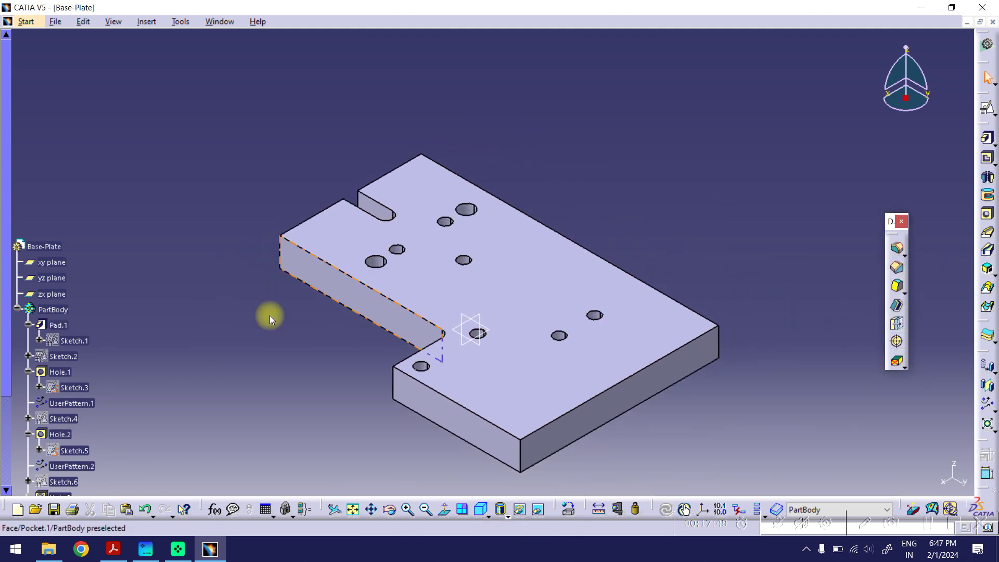
{"action": "left_click_drag", "start_coordinate": [8, 240], "coordinate": [8, 394]}
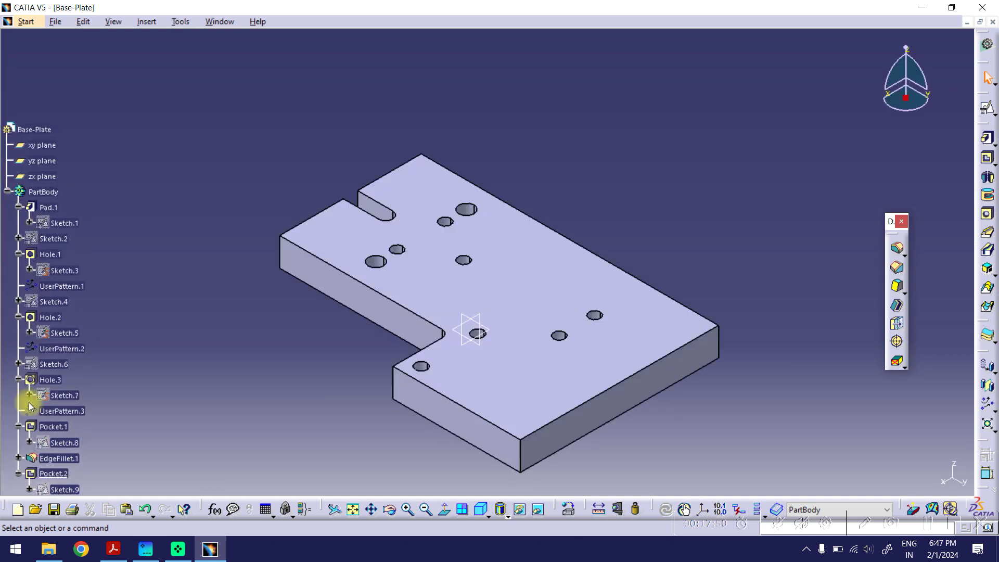
{"action": "left_click", "coordinate": [53, 473]}
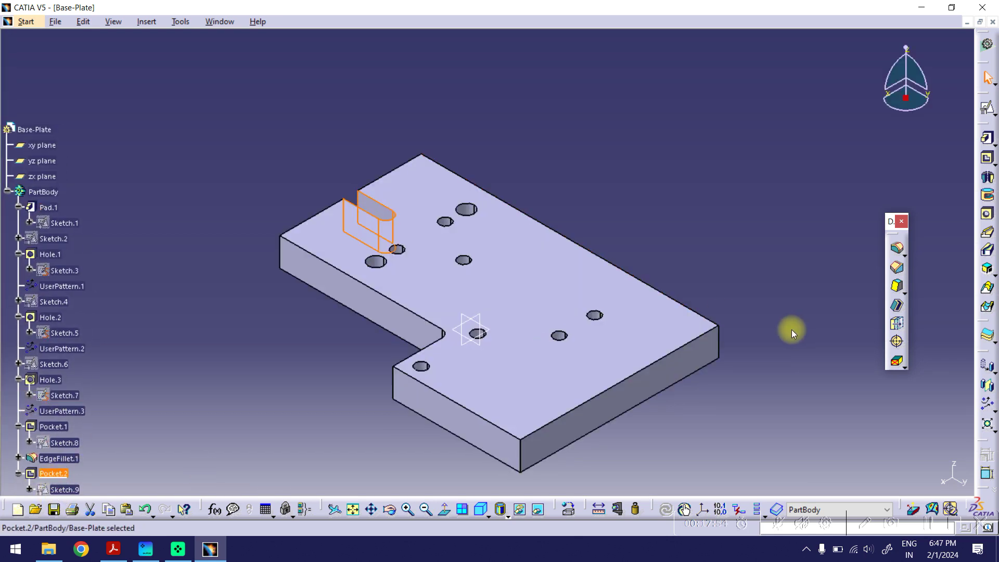
{"action": "left_click", "coordinate": [988, 386]}
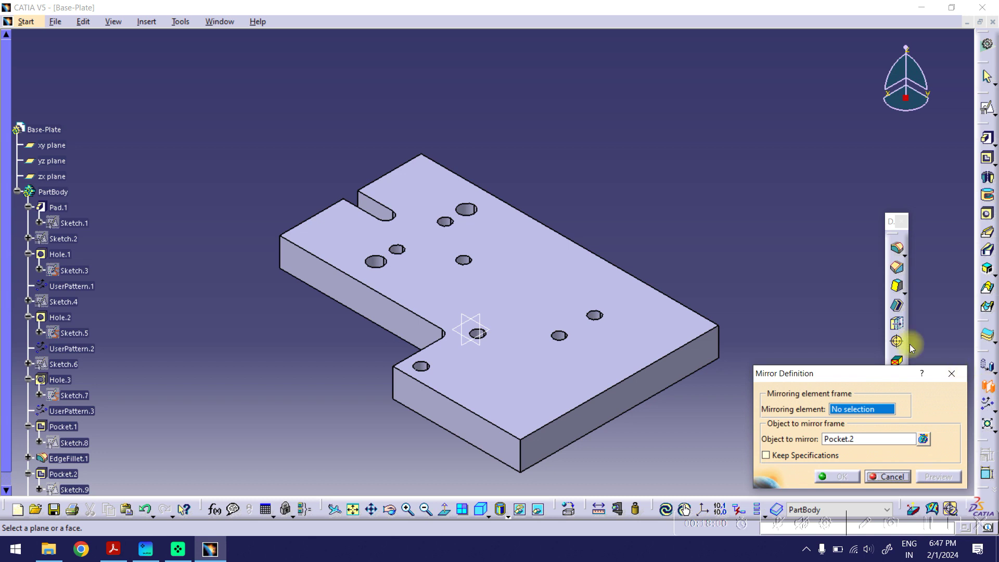
{"action": "left_click", "coordinate": [77, 474]}
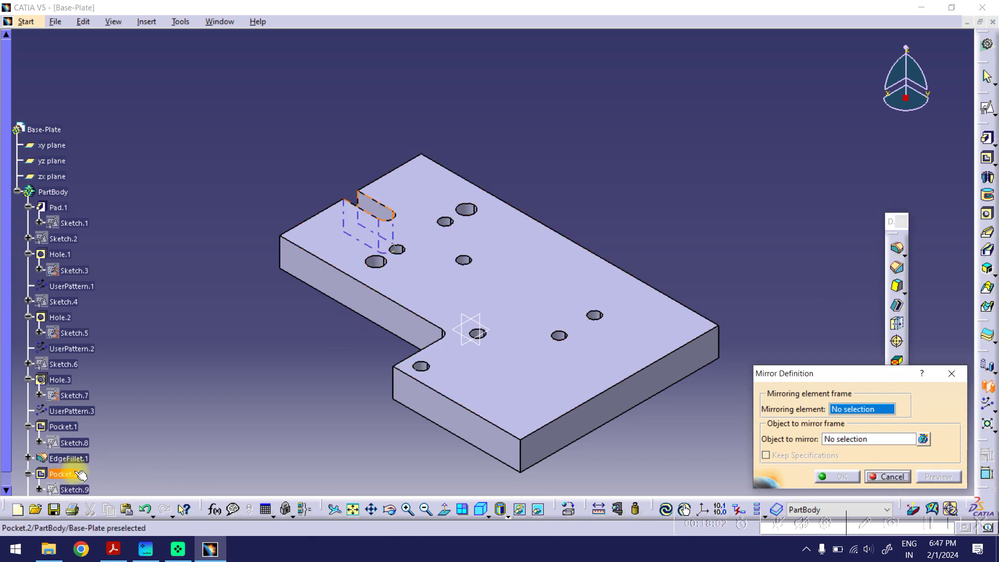
{"action": "left_click", "coordinate": [850, 441]}
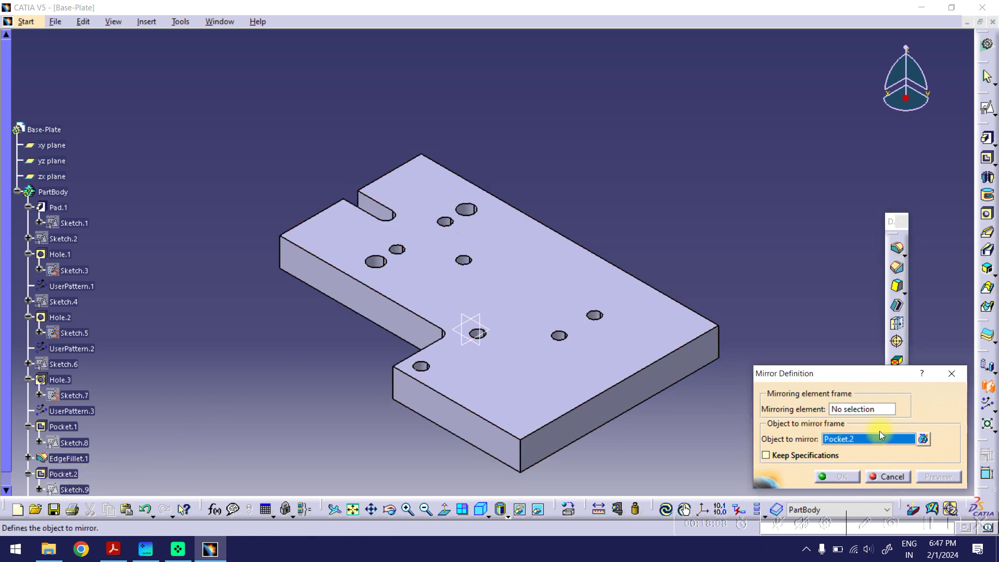
{"action": "left_click", "coordinate": [860, 410]}
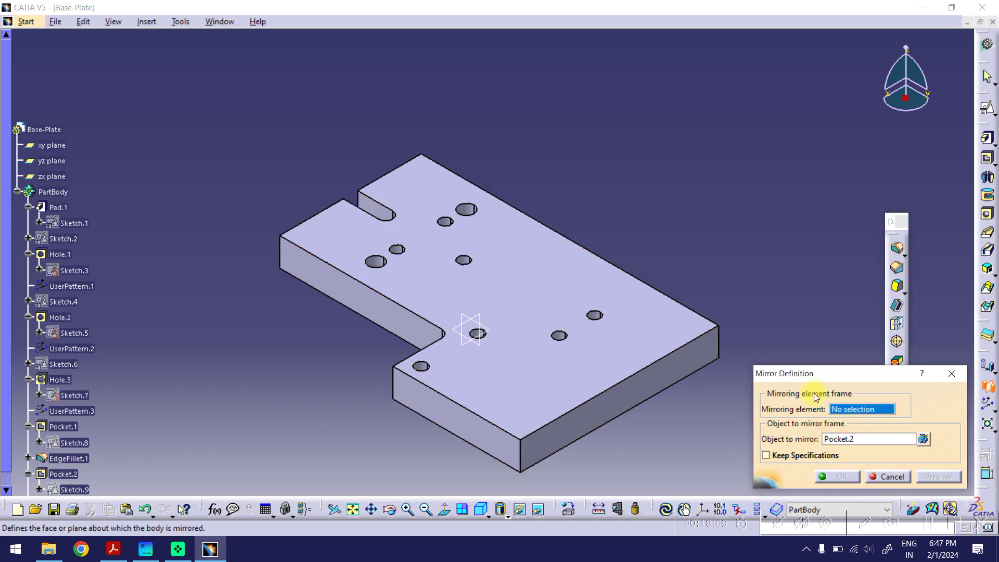
{"action": "left_click", "coordinate": [483, 316]}
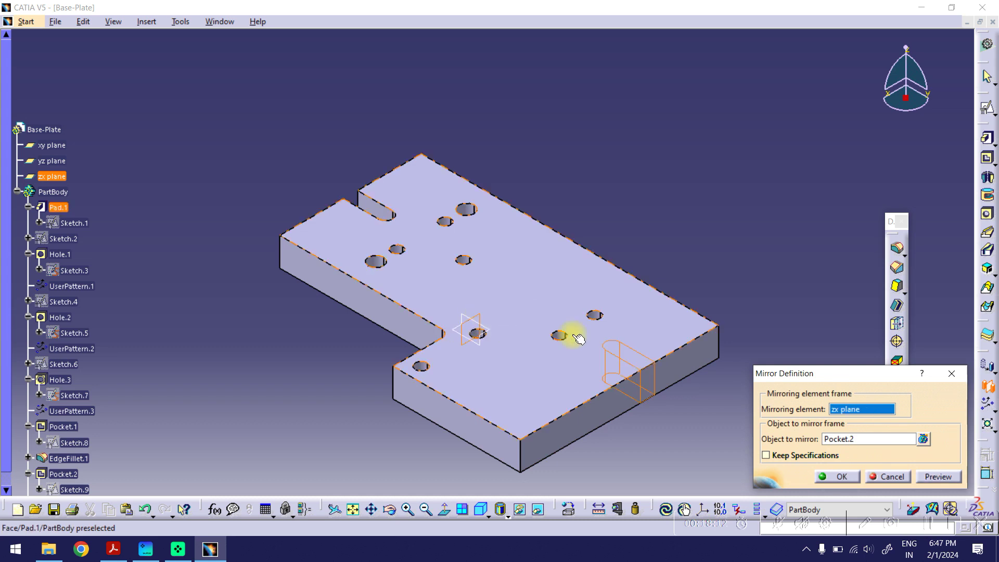
{"action": "left_click", "coordinate": [932, 477]}
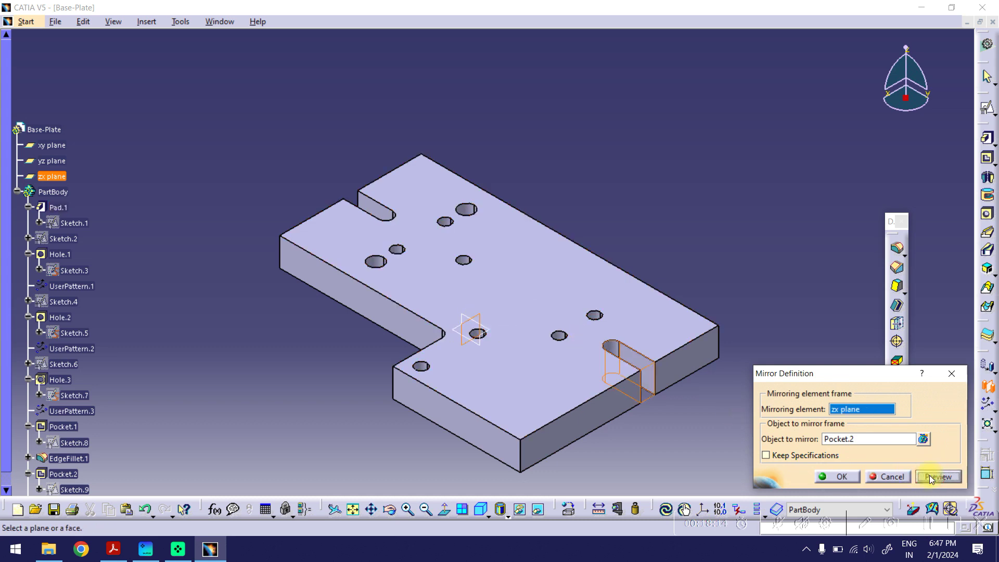
{"action": "left_click", "coordinate": [833, 475]}
- Save the part as Base-Plate.CATPart in the Drill Jig Design Catia V5 folder, and switch to the BASE PLATE v5.pdf drawing in Acrobat
{"action": "middle_click_drag", "start_coordinate": [770, 405], "coordinate": [760, 348], "text": "ctrl"}
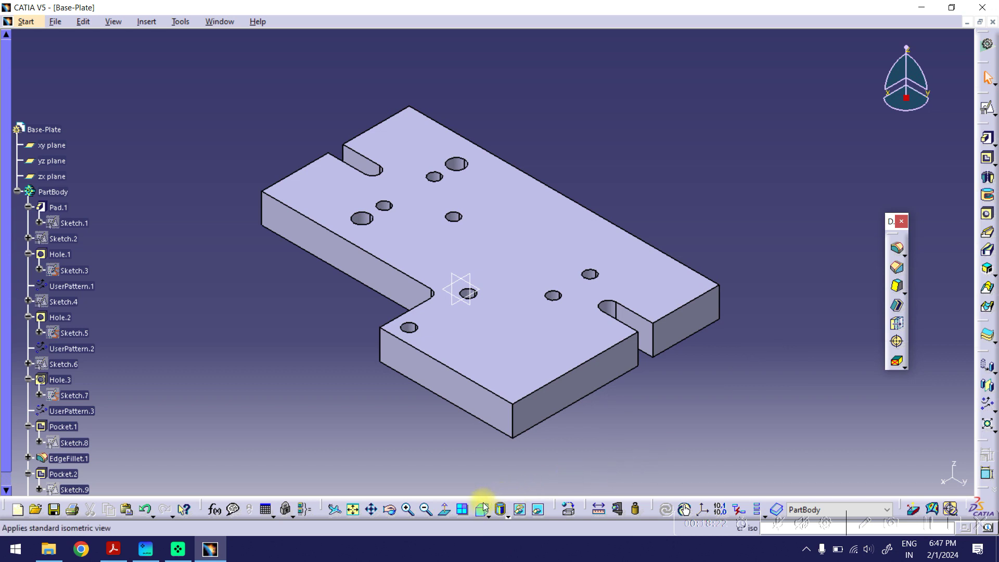
{"action": "left_click", "coordinate": [351, 506]}
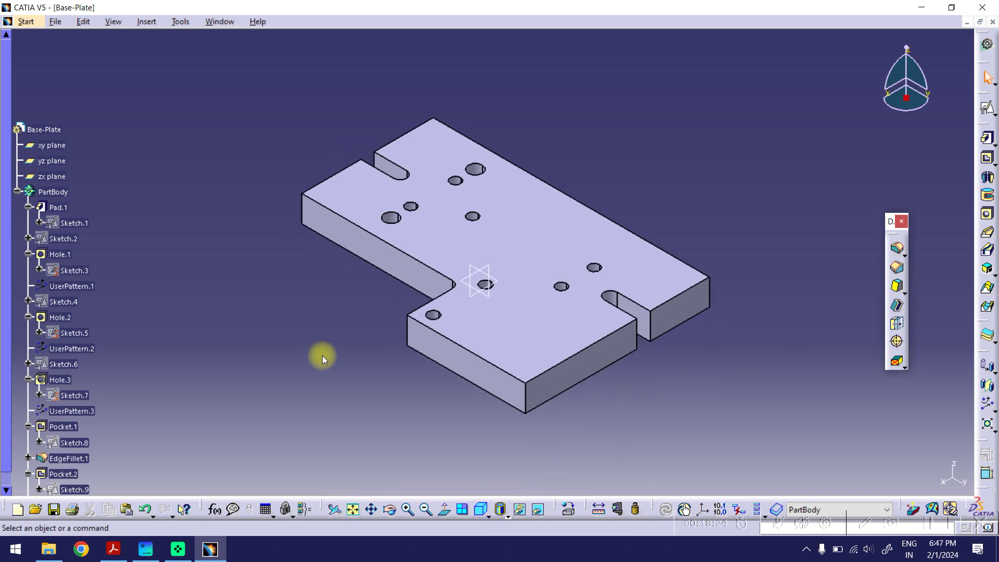
{"action": "key", "text": "ctrl+s"}
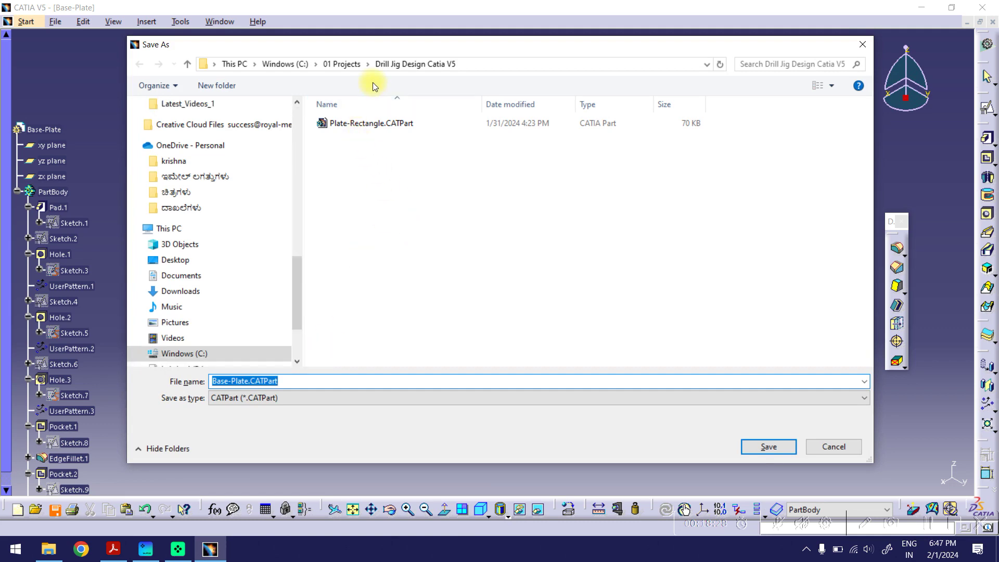
{"action": "left_click", "coordinate": [750, 446]}
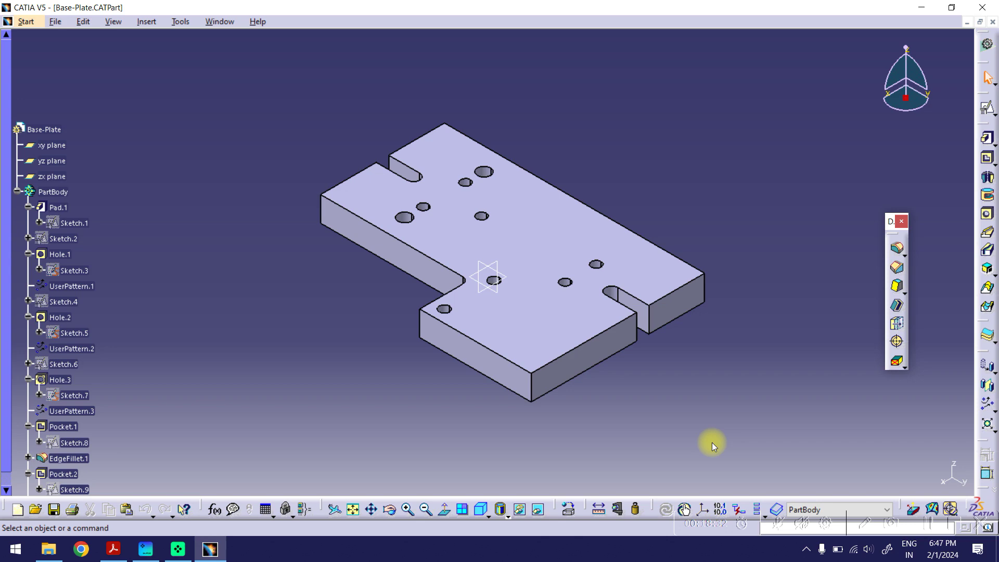
{"action": "left_click", "coordinate": [113, 549]}
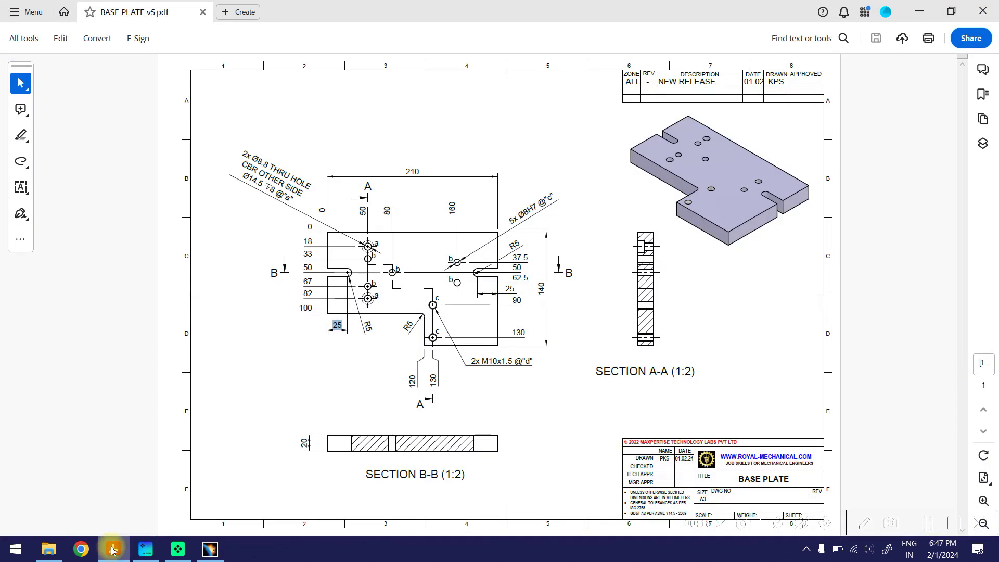